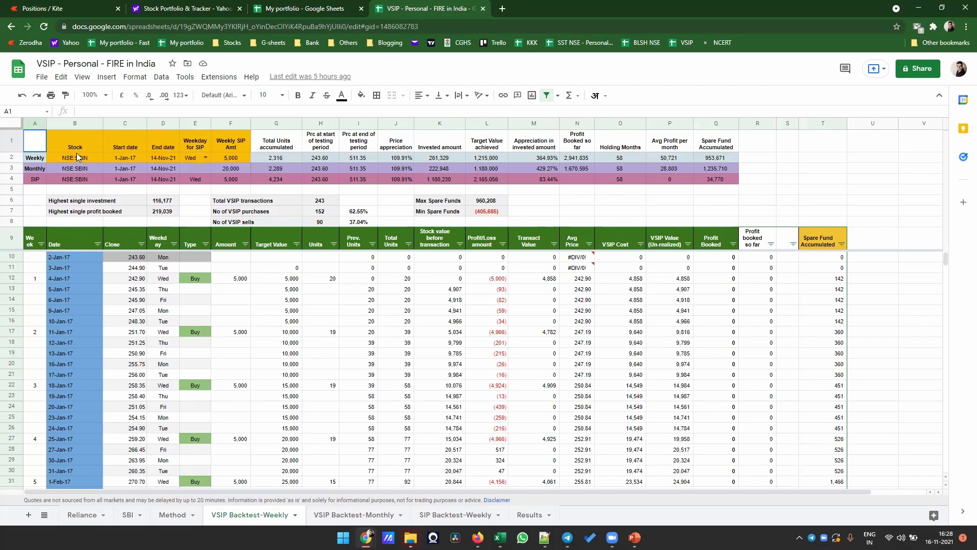
# View the weekday choices for the weekly SIP of NSE:SBIN, keeping the current selection.
pyautogui.scroll(2, 133, 188)
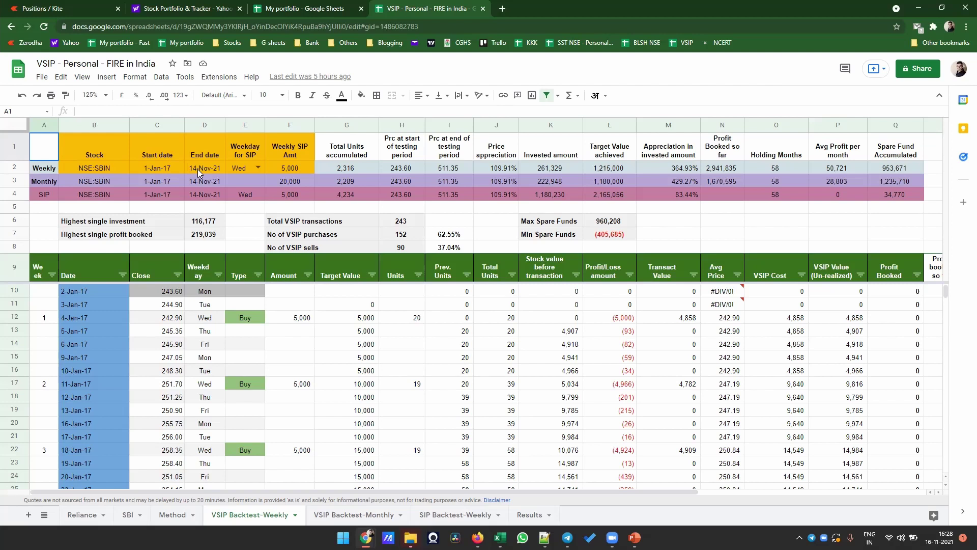
pyautogui.click(258, 168)
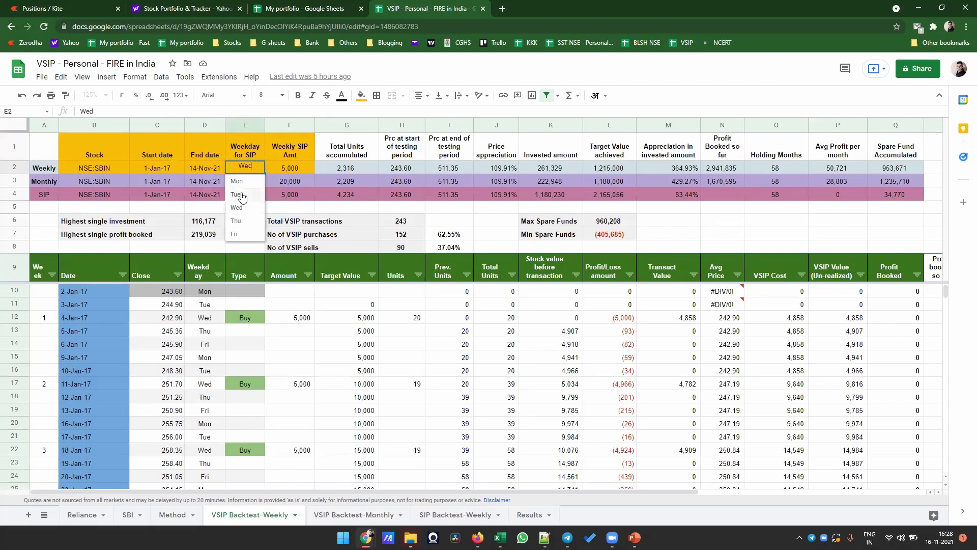
pyautogui.press('Tab')
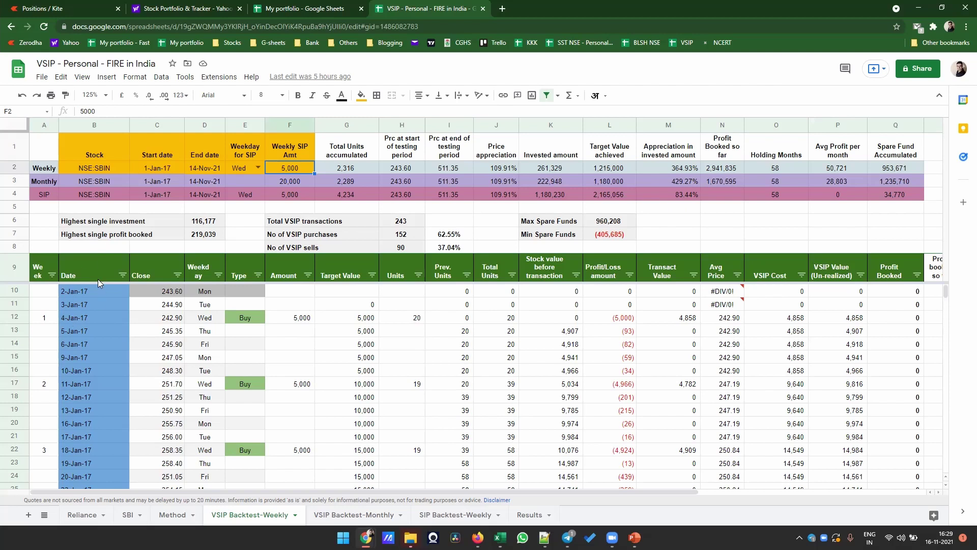
# Examine the formulas behind the Date header, the week counter and the Weekday entry for 4-Jan-17.
pyautogui.click(85, 272)
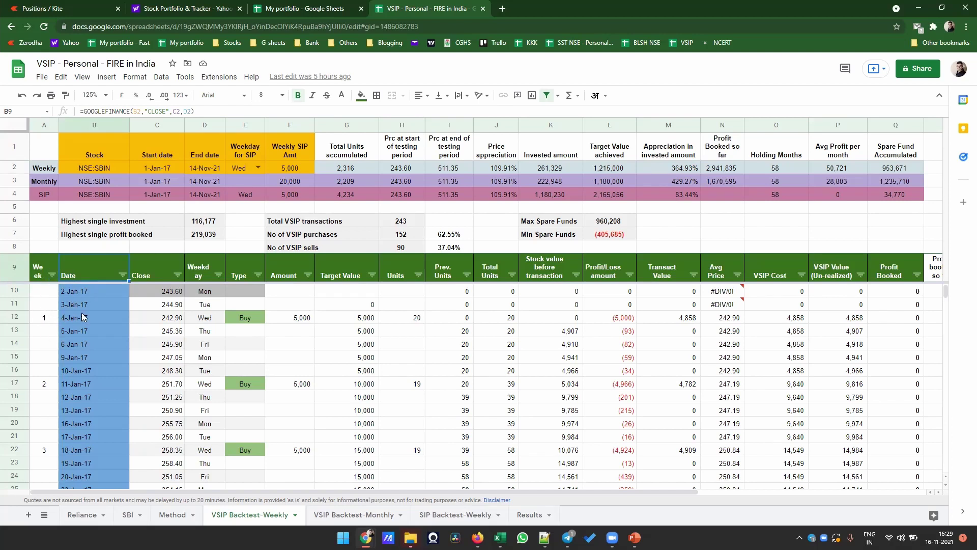
pyautogui.click(43, 399)
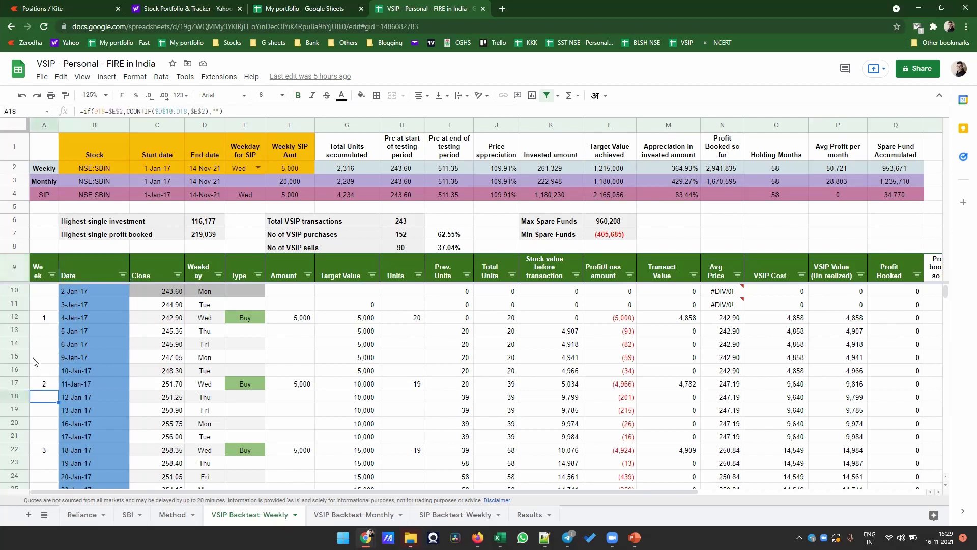
pyautogui.click(76, 316)
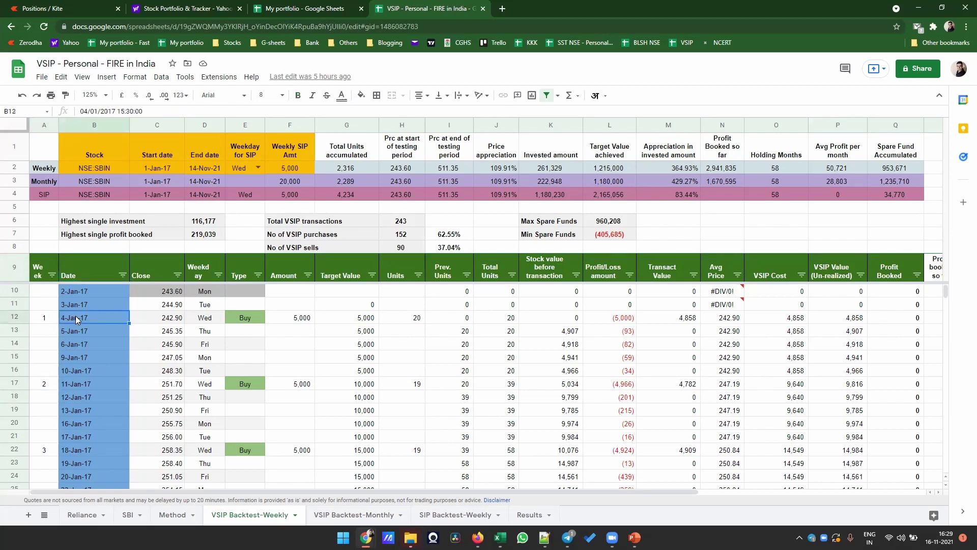
pyautogui.click(79, 271)
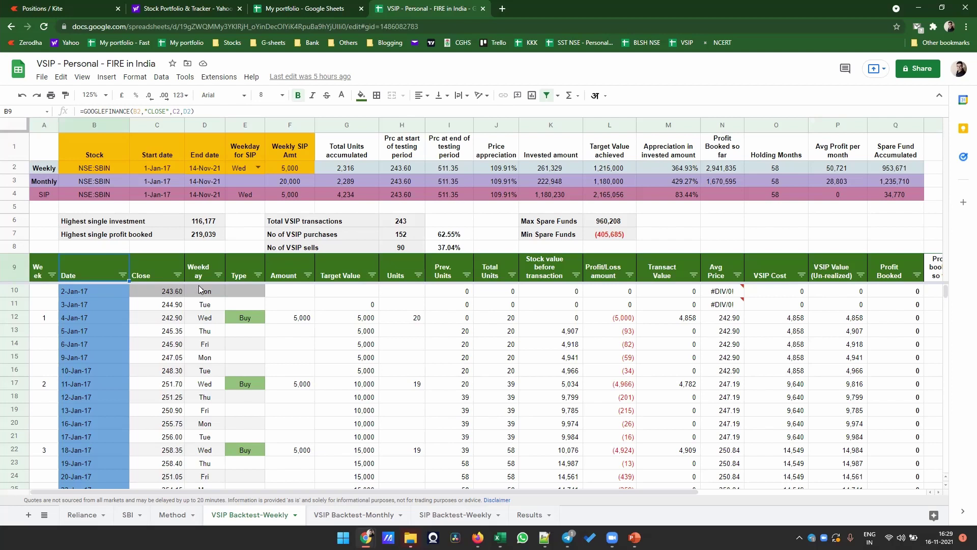
pyautogui.click(204, 319)
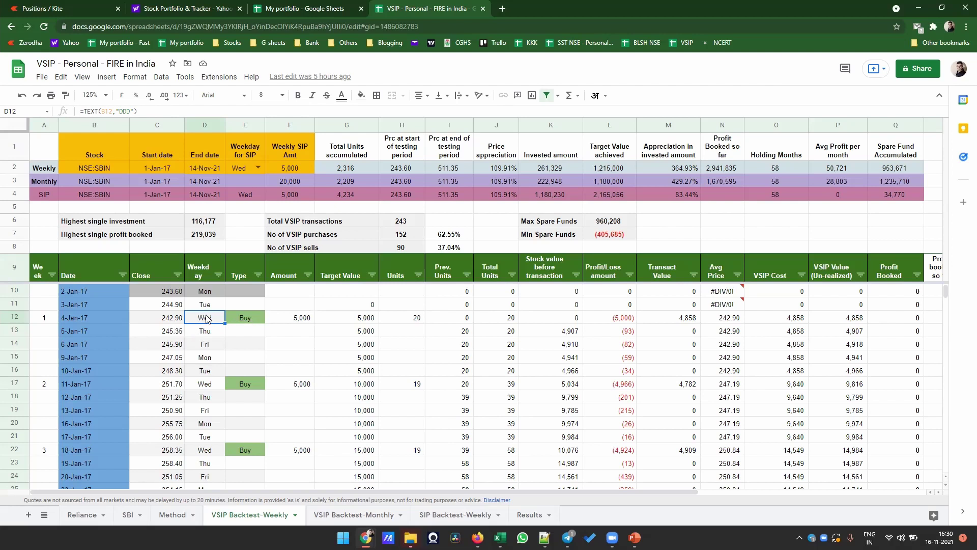
# Check how the 4-Jan-17 row's Amount and Target Value relate to the weekly SIP amount and closing price.
pyautogui.click(290, 318)
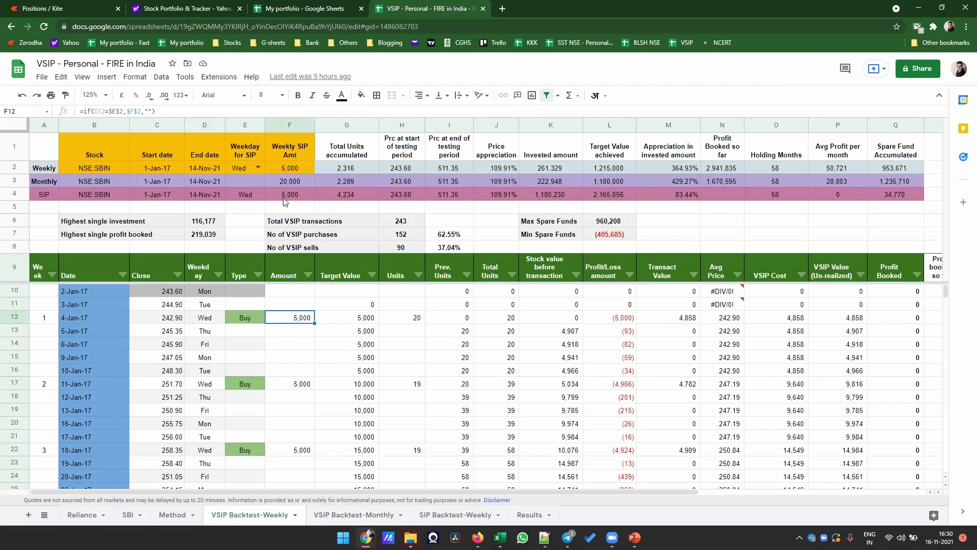
pyautogui.click(285, 169)
pyautogui.click(288, 321)
pyautogui.click(169, 319)
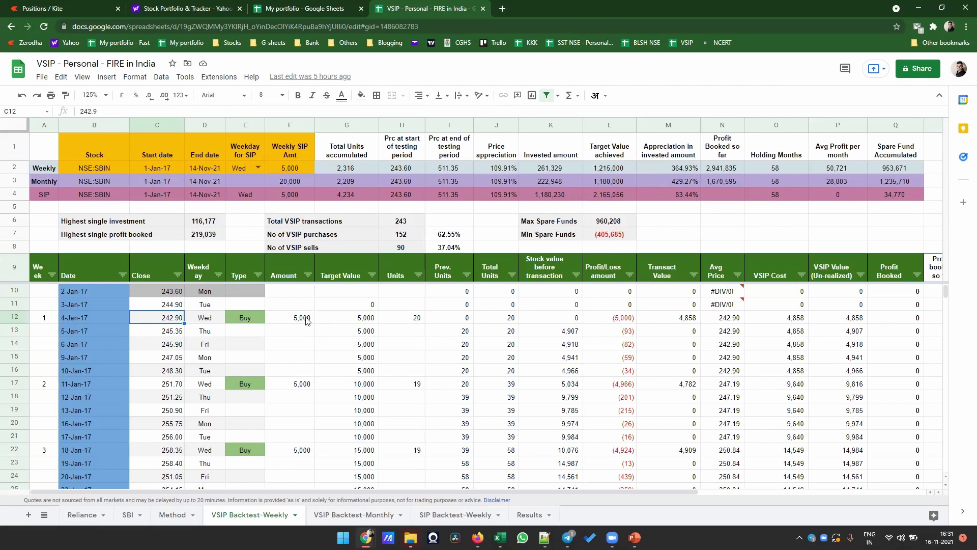
pyautogui.click(355, 317)
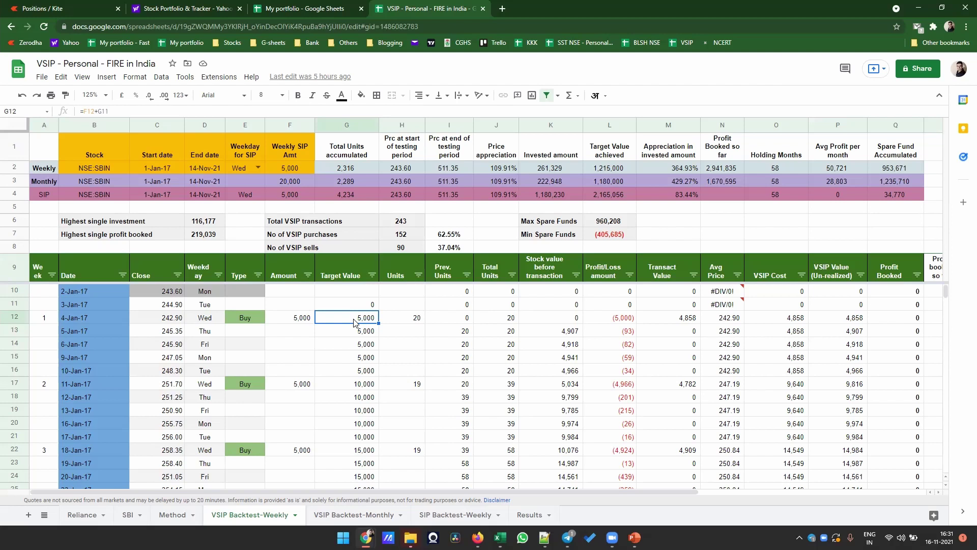
# Inspect the 4-Jan-17 row's formulas from Units and Prev. Units through Profit/Loss amount and Transact Value.
pyautogui.click(399, 320)
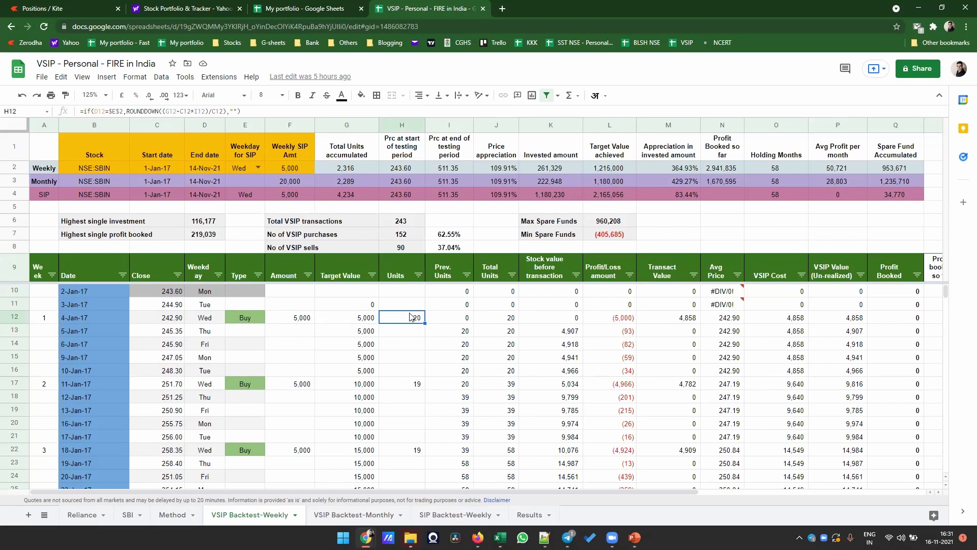
pyautogui.click(455, 319)
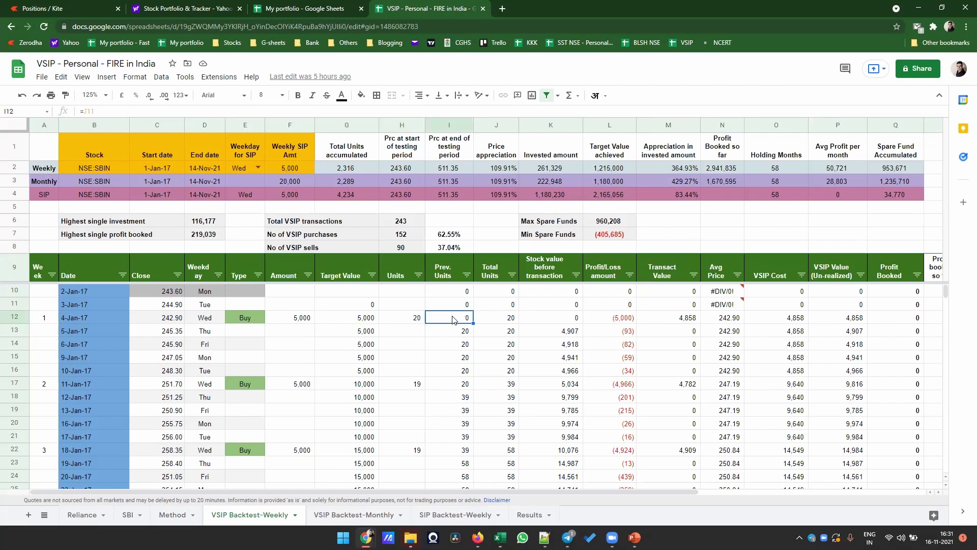
pyautogui.click(500, 321)
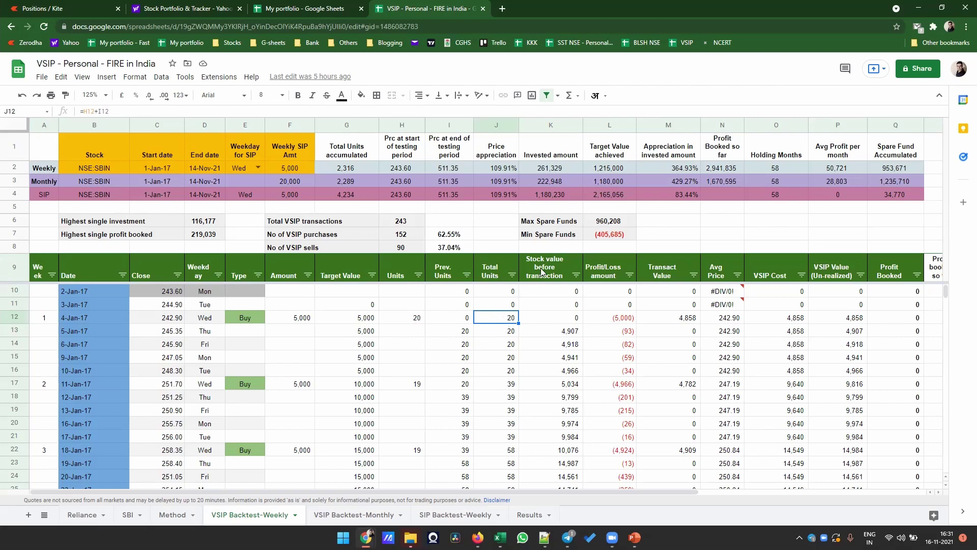
pyautogui.click(555, 319)
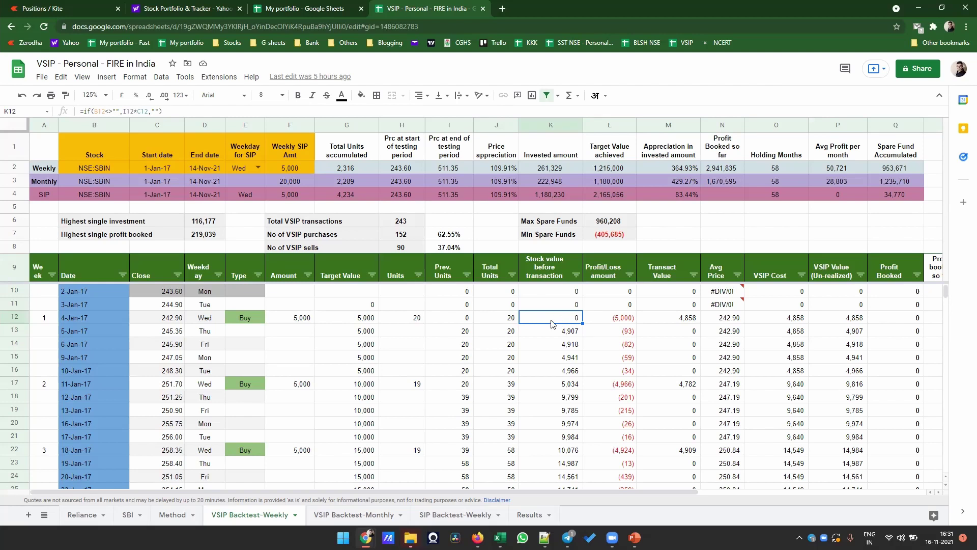
pyautogui.click(605, 318)
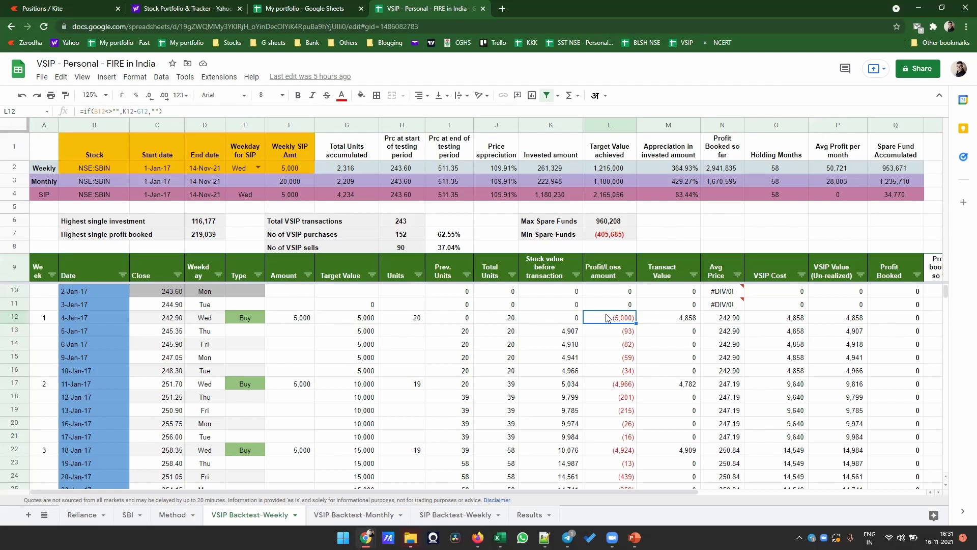
pyautogui.click(674, 320)
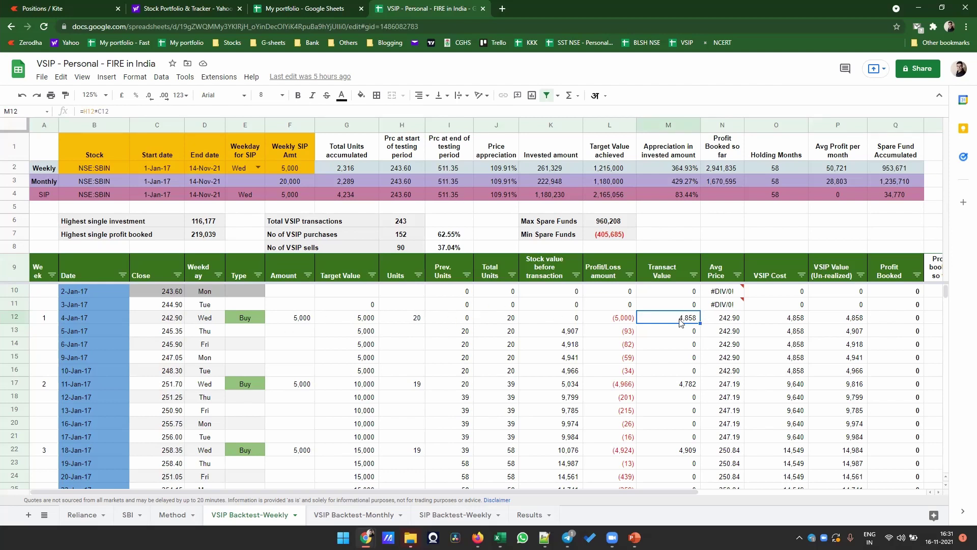
# Review the Avg Price, VSIP Cost and unrealized VSIP Value formulas in the 4-Jan-17 row.
pyautogui.click(732, 320)
pyautogui.click(778, 321)
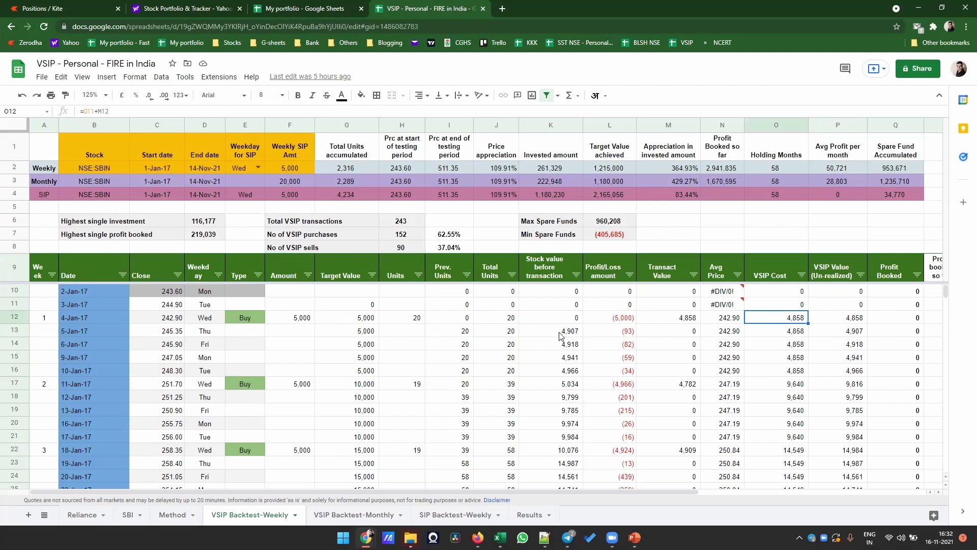
pyautogui.click(730, 320)
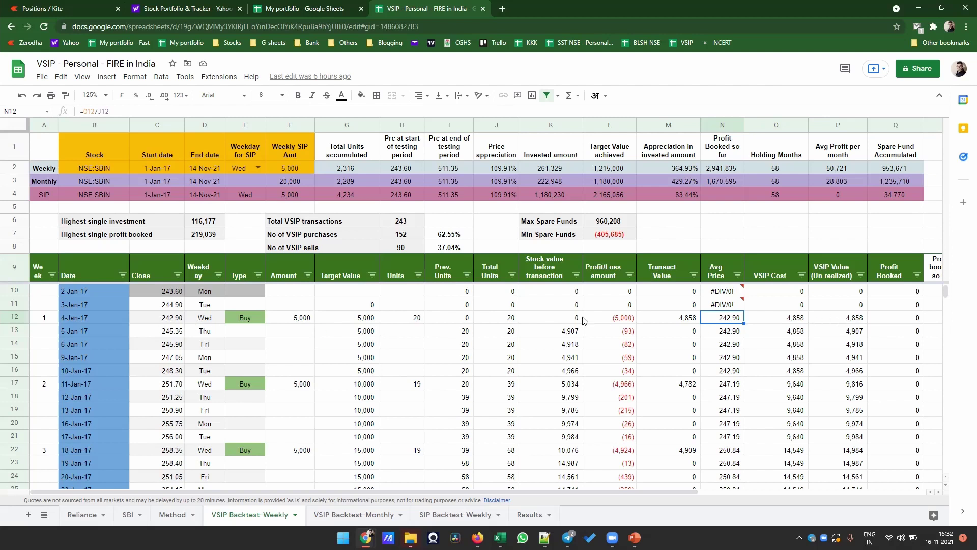
pyautogui.click(857, 319)
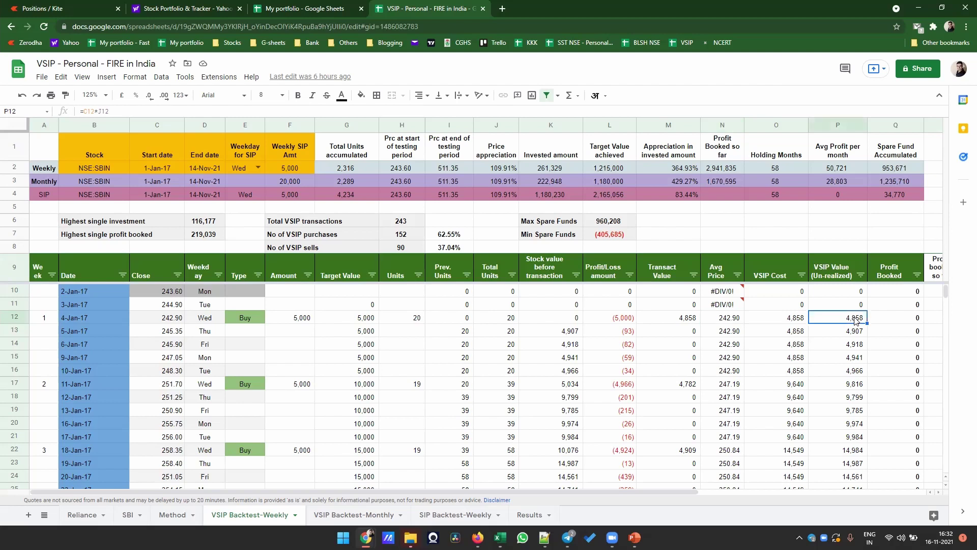
pyautogui.click(790, 320)
pyautogui.click(857, 320)
# Compare unrealized VSIP Value, VSIP Cost and Profit/Loss amount on the non-transaction days from 5-Jan-17 to 9-Jan-17.
pyautogui.click(850, 336)
pyautogui.click(851, 348)
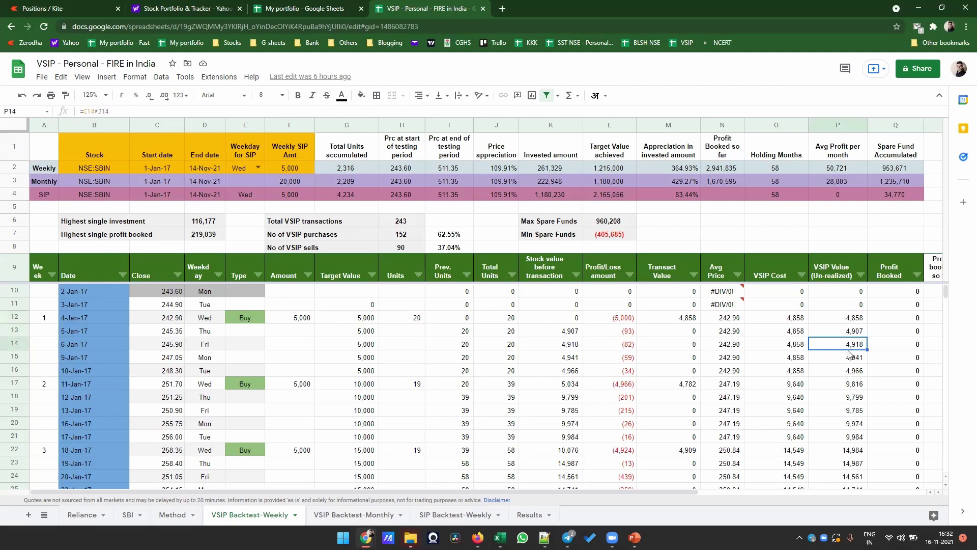
pyautogui.click(788, 346)
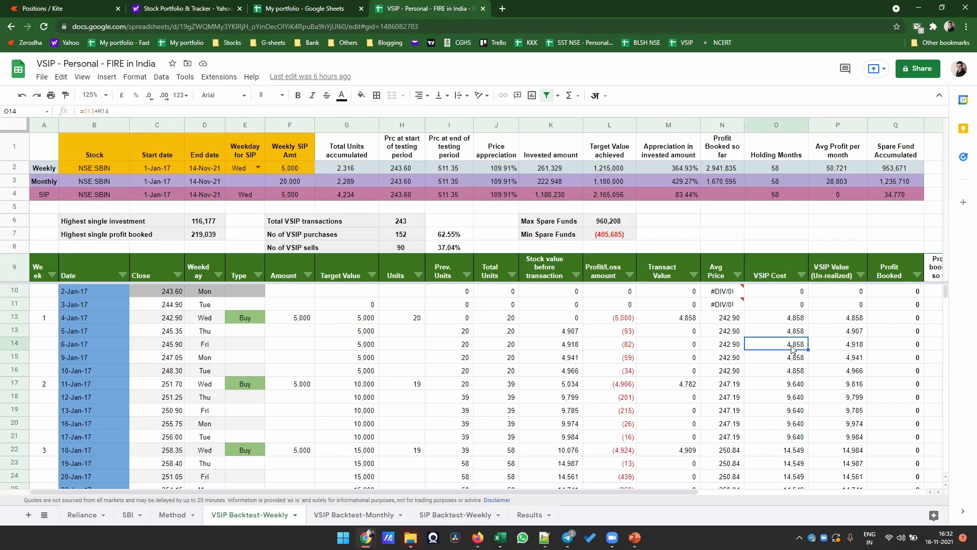
pyautogui.click(855, 346)
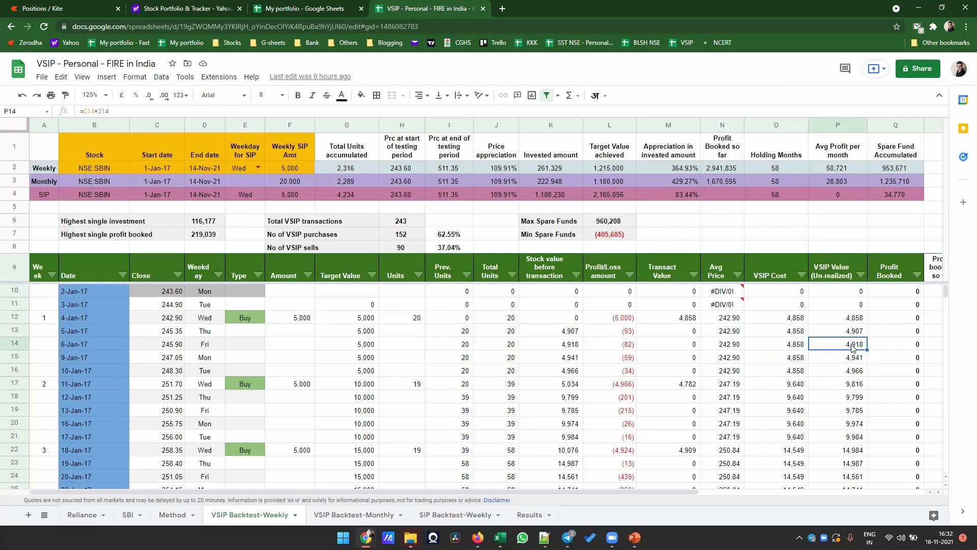
pyautogui.click(621, 349)
pyautogui.click(618, 361)
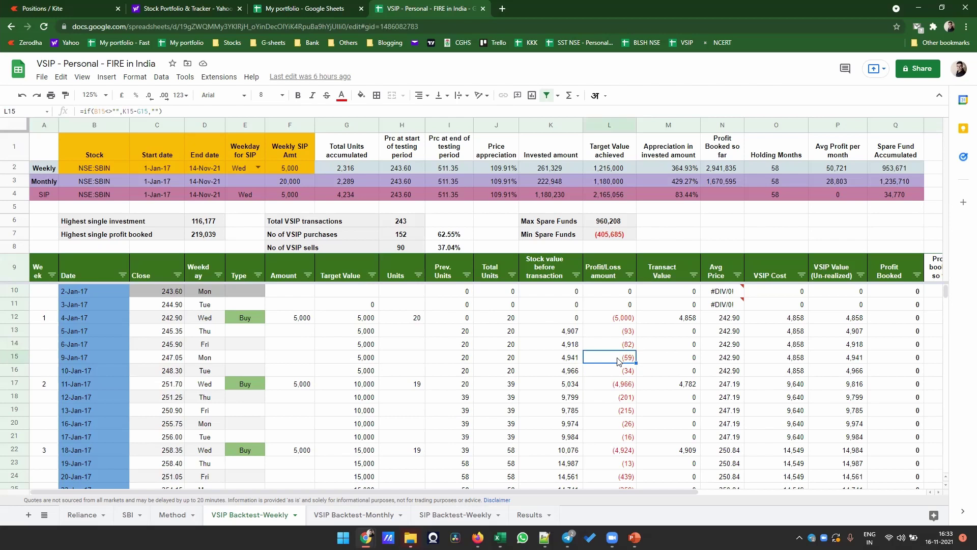
# Examine the profit-booked columns, then the first purchase's VSIP Cost and Spare Fund Accumulated formulas.
pyautogui.click(891, 358)
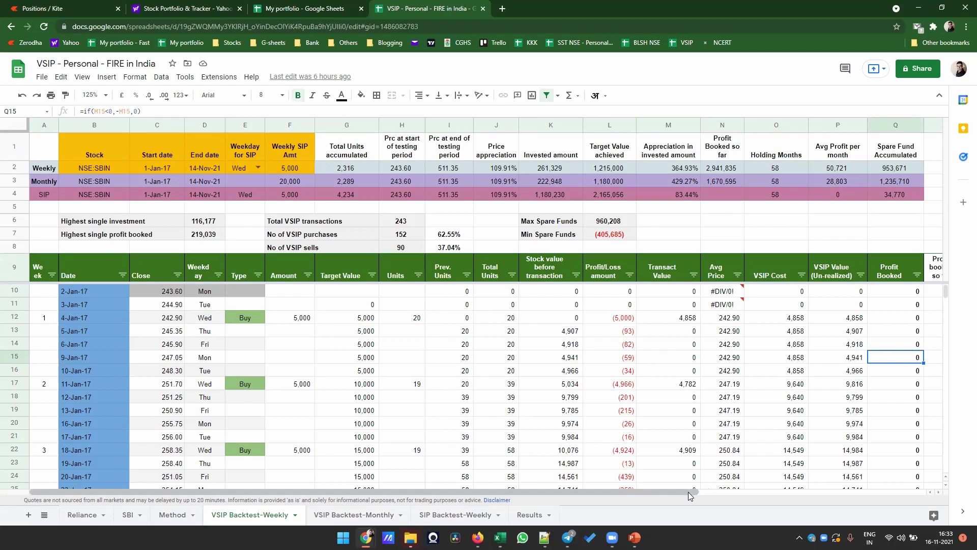
pyautogui.moveTo(688, 492); pyautogui.dragTo(741, 492)
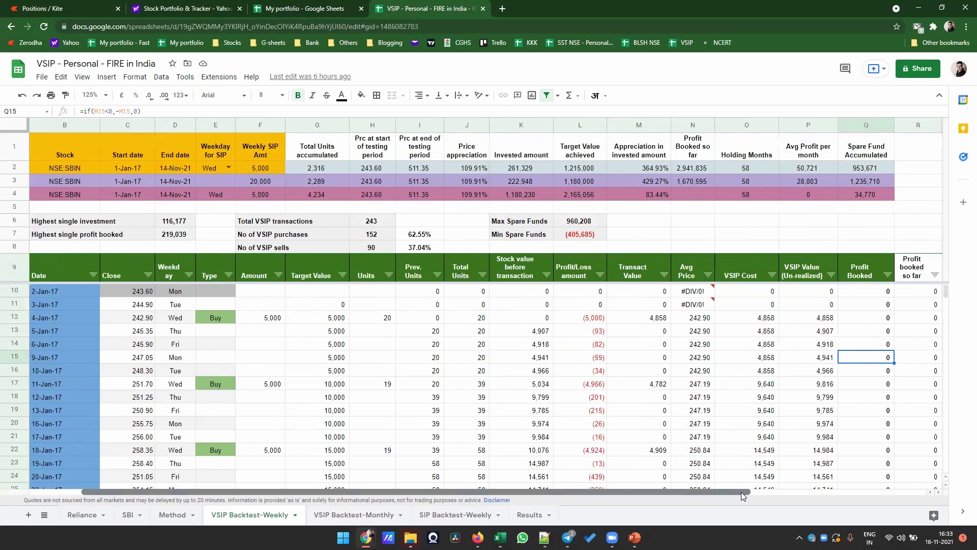
pyautogui.click(908, 348)
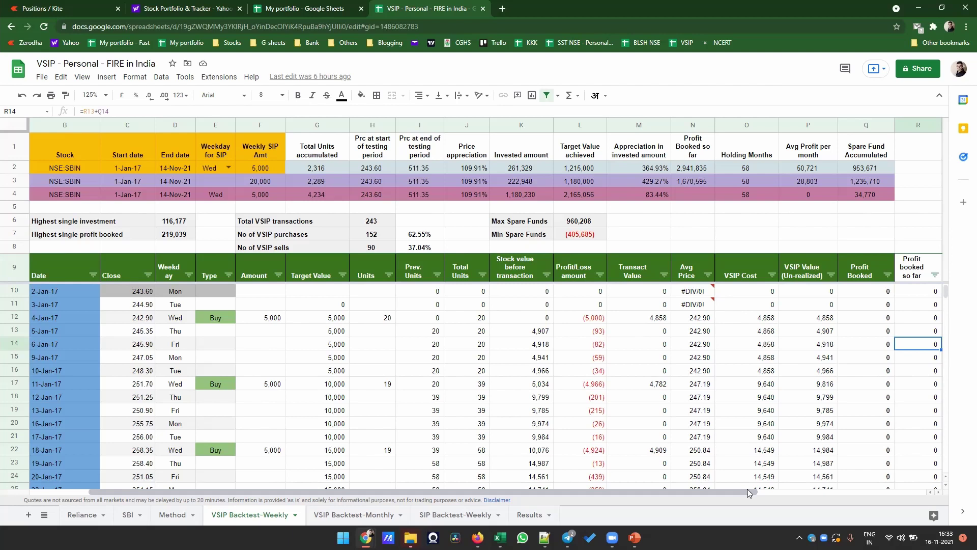
pyautogui.moveTo(747, 489); pyautogui.dragTo(814, 492)
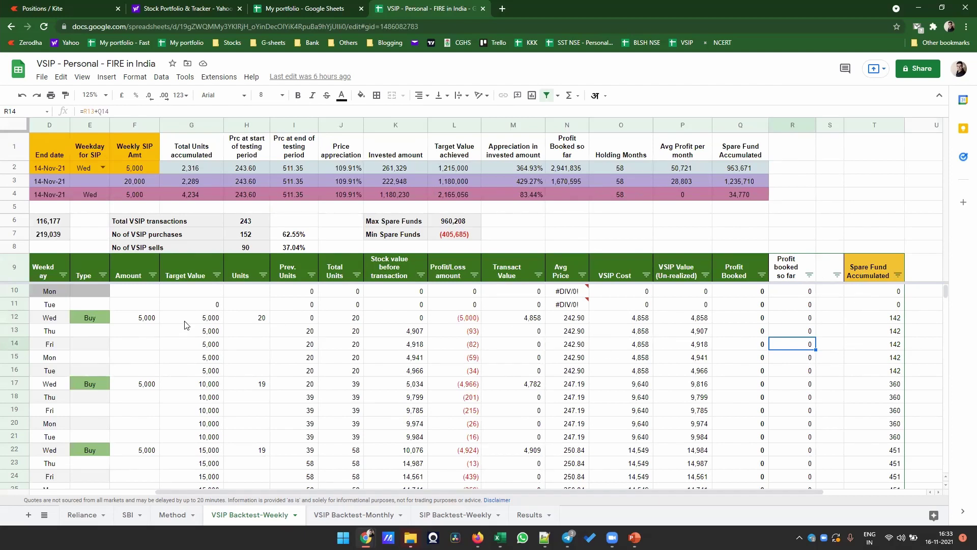
pyautogui.click(626, 320)
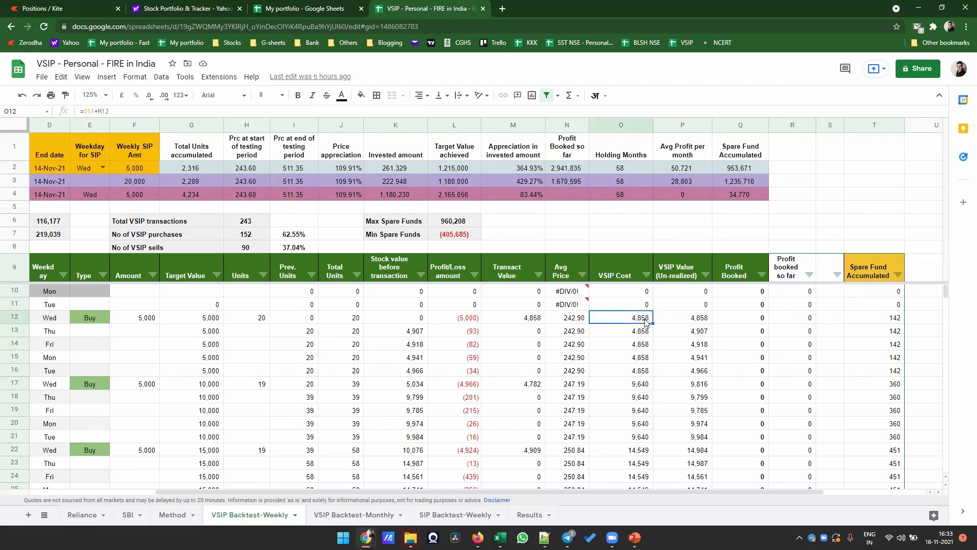
pyautogui.click(874, 317)
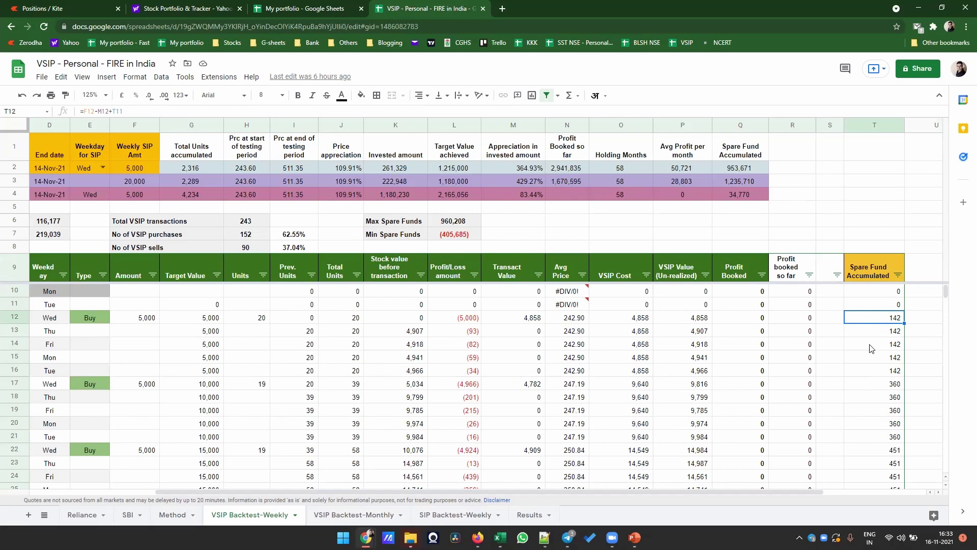
# Review the week 2 purchase on 11-Jan-17, checking its Weekday, Profit/Loss amount, Units and VSIP Cost.
pyautogui.moveTo(717, 490); pyautogui.dragTo(574, 487)
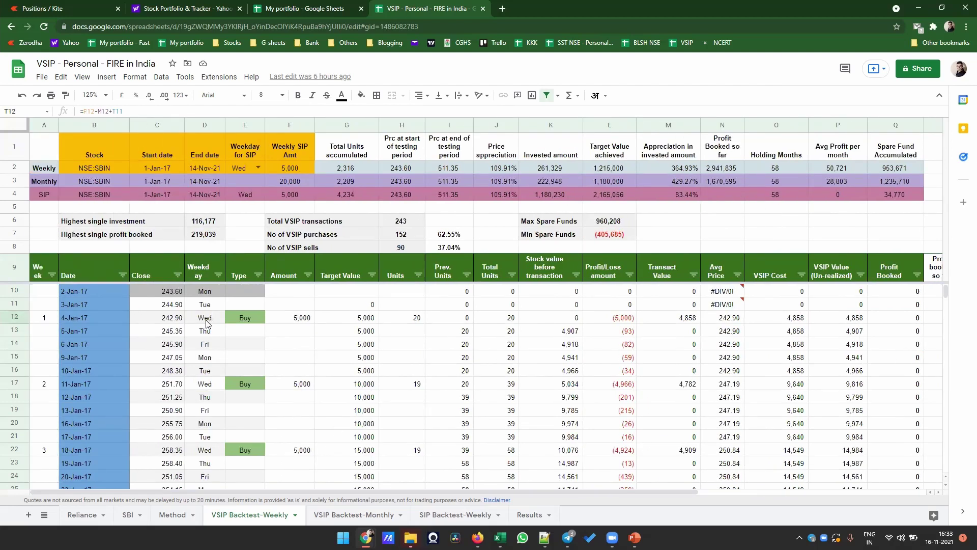
pyautogui.click(206, 384)
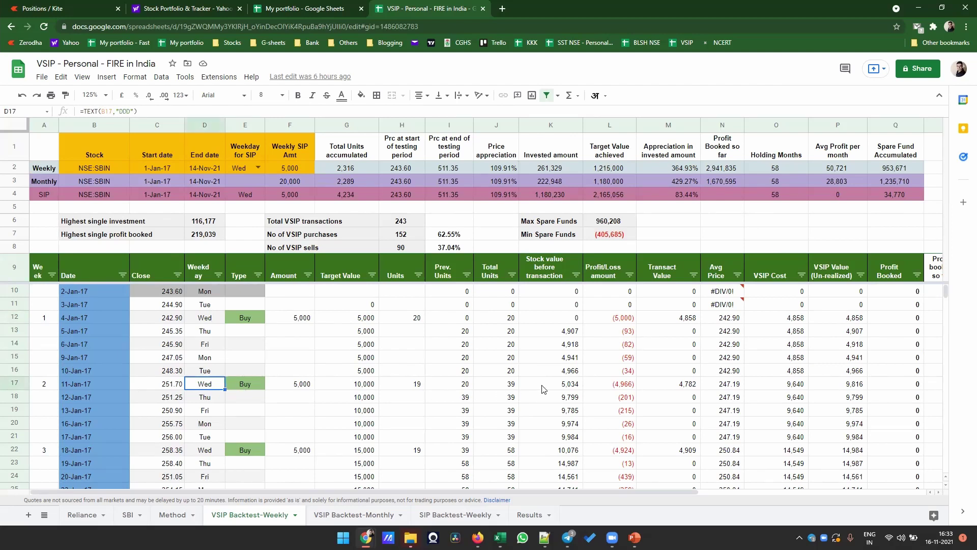
pyautogui.click(627, 386)
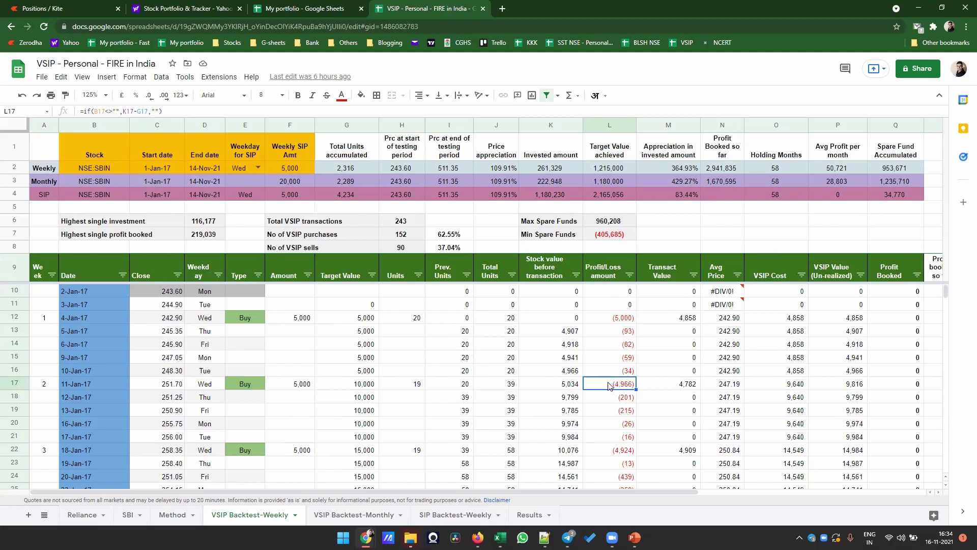
pyautogui.click(405, 390)
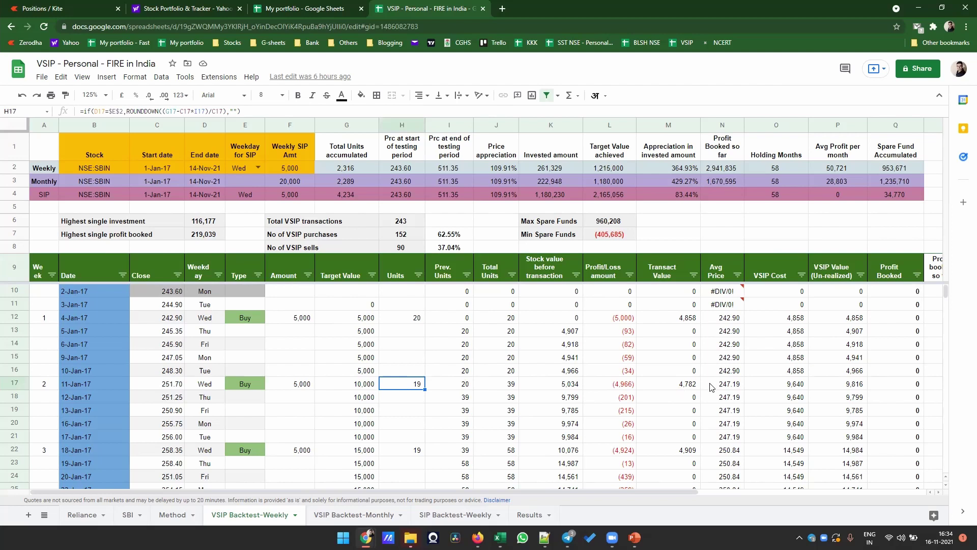
pyautogui.click(792, 390)
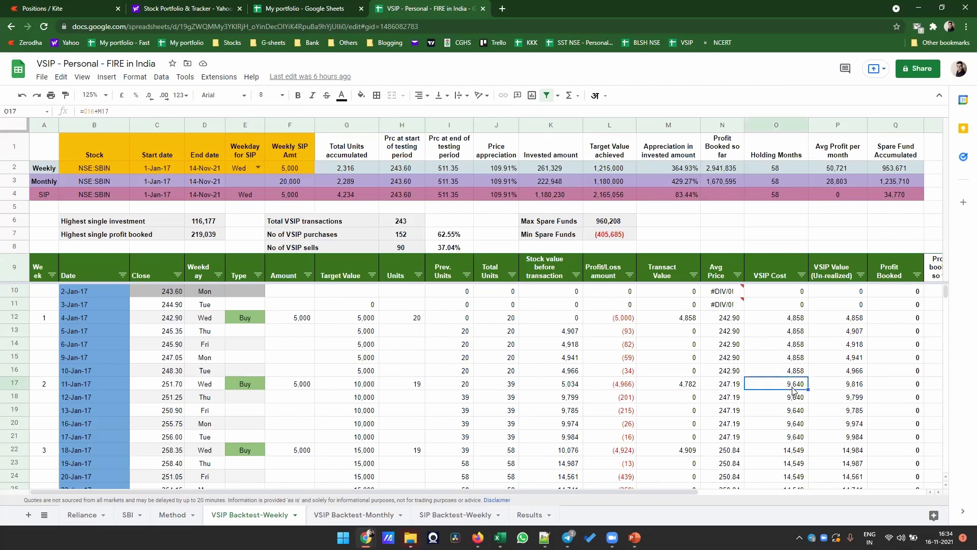
# Review the Transact Value, VSIP Cost and unrealized VSIP Value formulas in the 11-Jan-17 row, comparing with the first purchase's Transact Value.
pyautogui.click(685, 389)
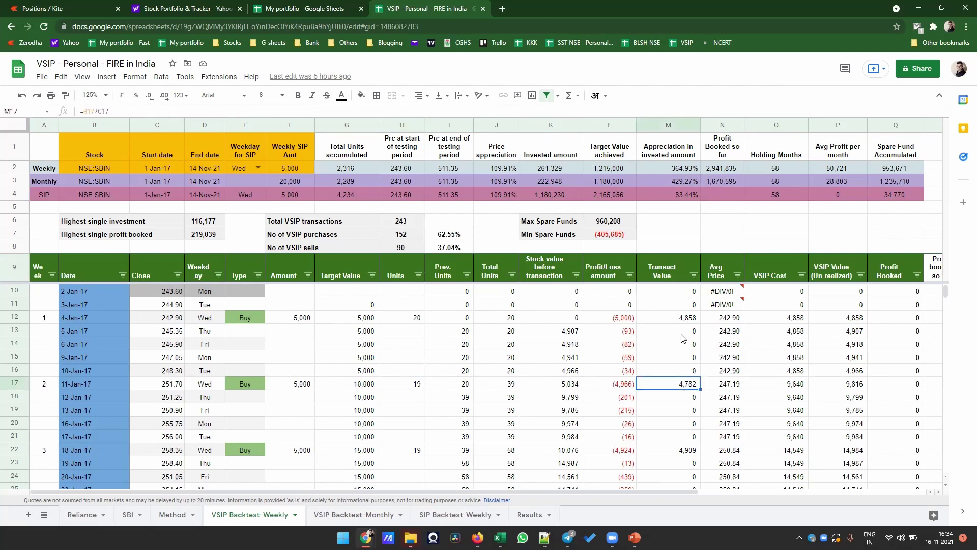
pyautogui.keyDown('ctrl'); pyautogui.click(685, 319); pyautogui.keyUp('ctrl')
pyautogui.click(784, 387)
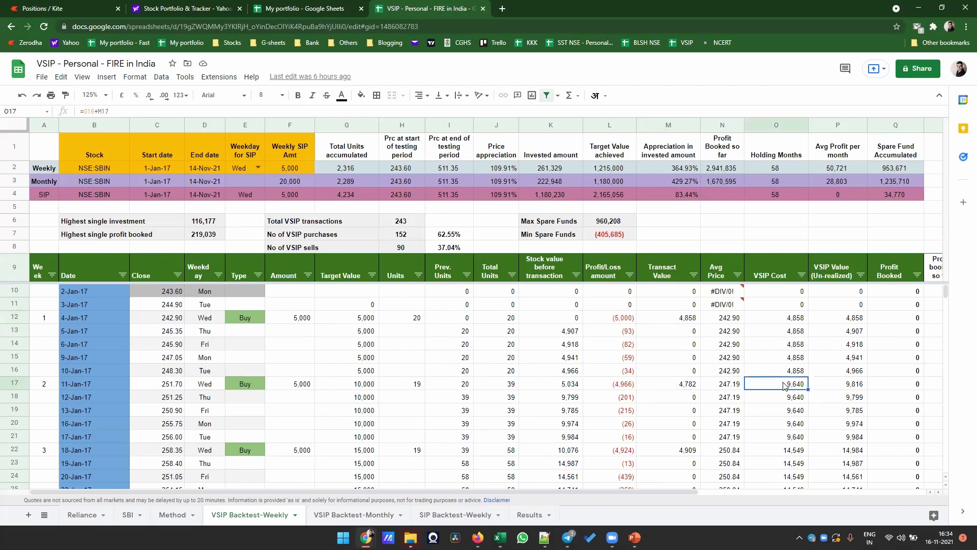
pyautogui.click(839, 387)
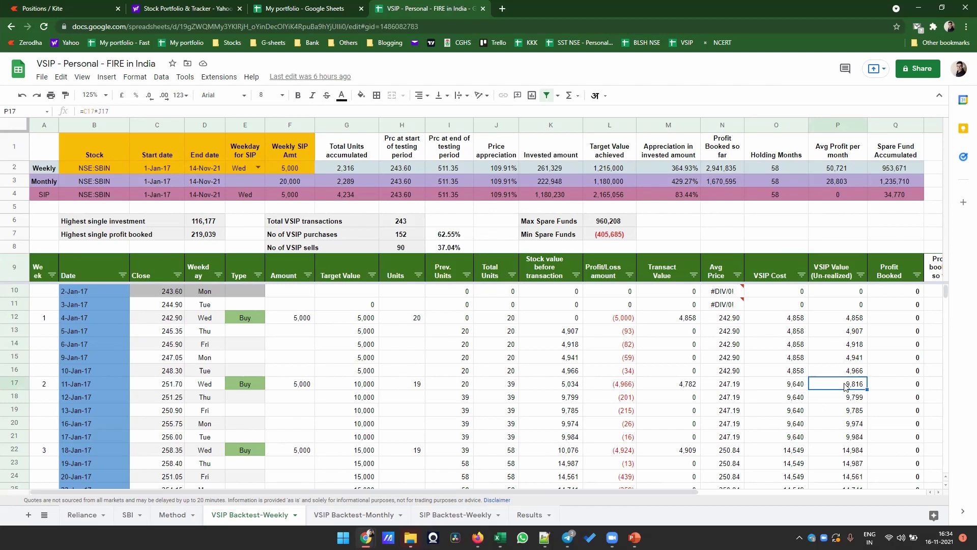
# Filter the Weekday column to show only the Wed rows.
pyautogui.scroll(-5, 244, 447)
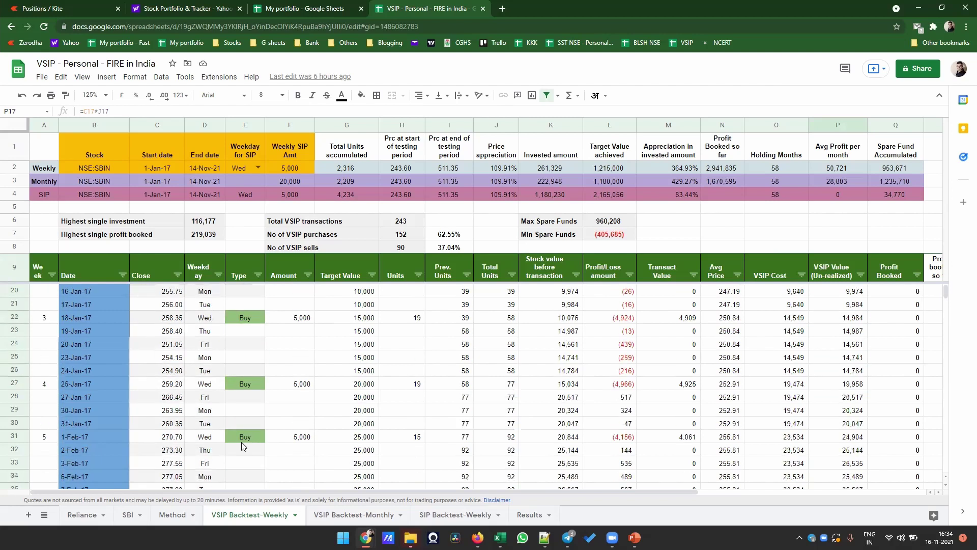
pyautogui.scroll(-3, 243, 447)
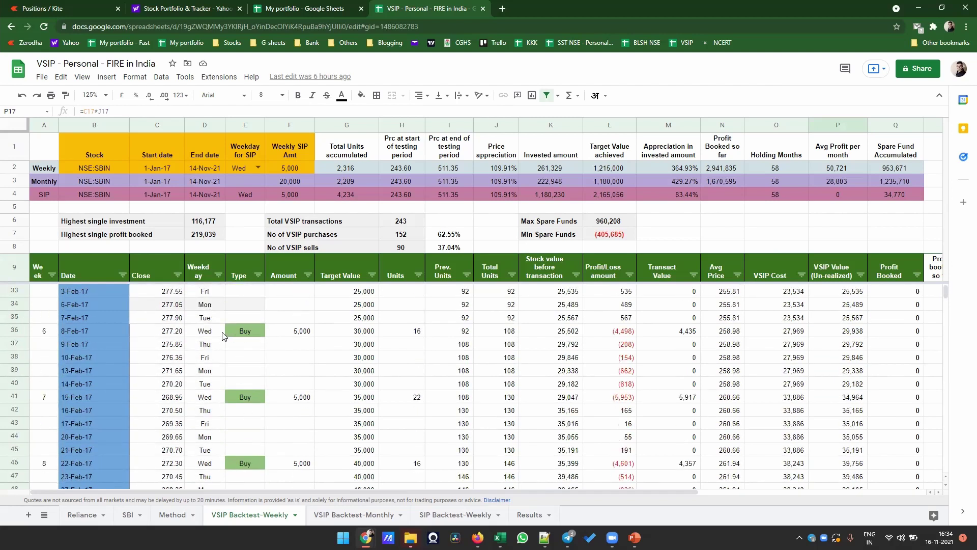
pyautogui.click(218, 275)
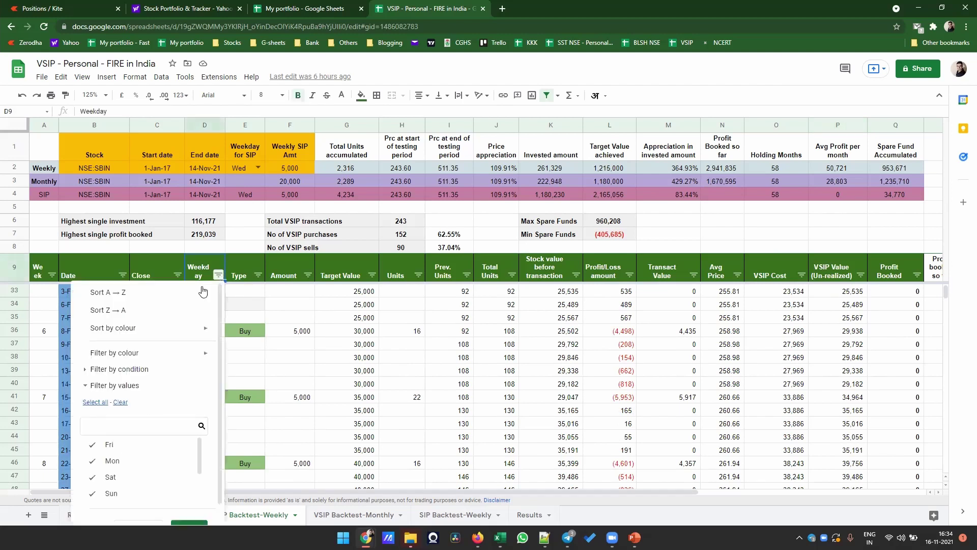
pyautogui.click(115, 402)
pyautogui.scroll(-3, 109, 481)
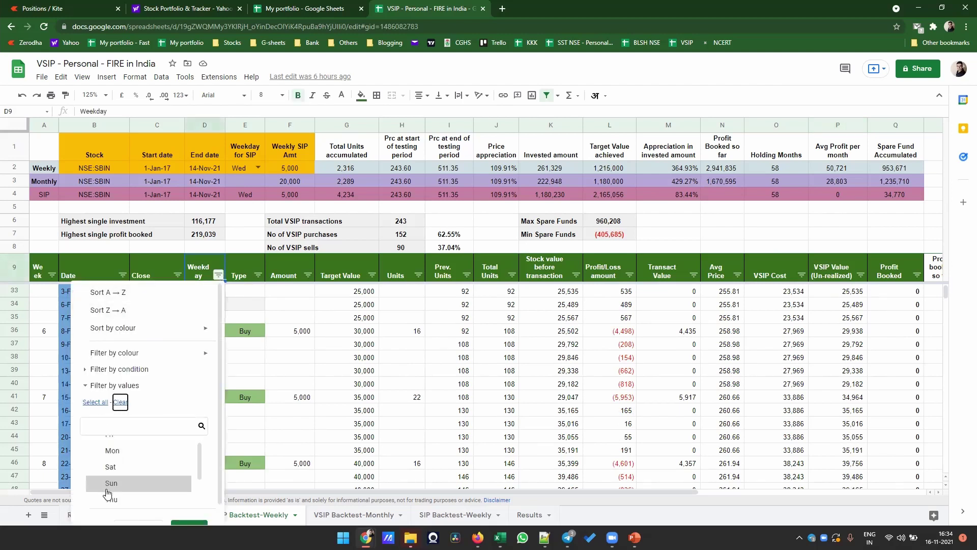
pyautogui.click(113, 495)
pyautogui.scroll(-1, 189, 519)
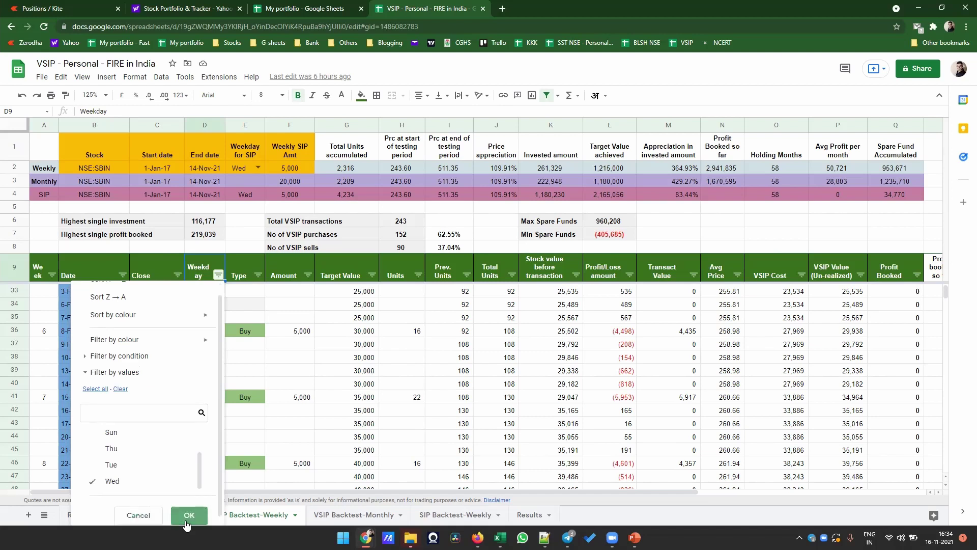
pyautogui.click(189, 513)
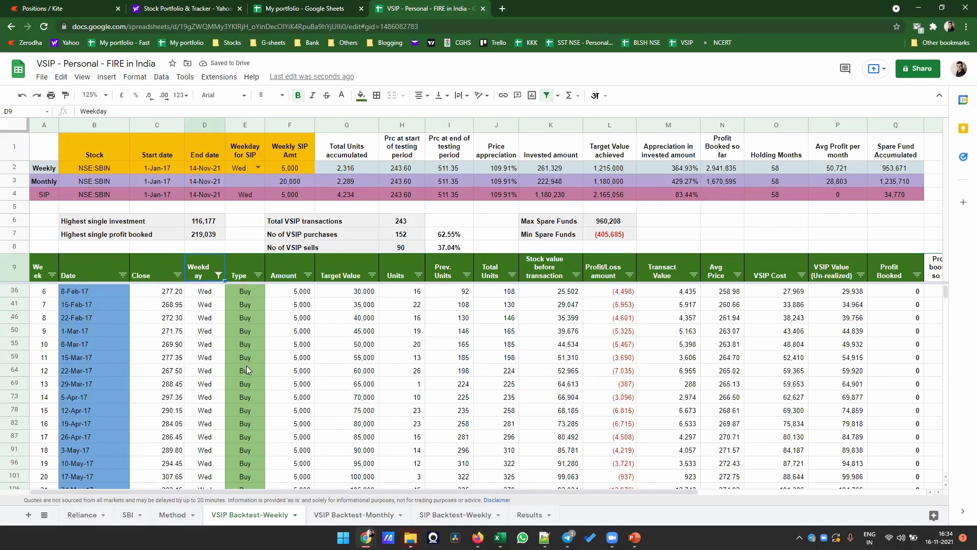
# Find the first Sell transaction, on 12-Jul-17, and check its Type, Transact Value and Profit Booked.
pyautogui.scroll(-3, 243, 383)
pyautogui.scroll(-3, 243, 383)
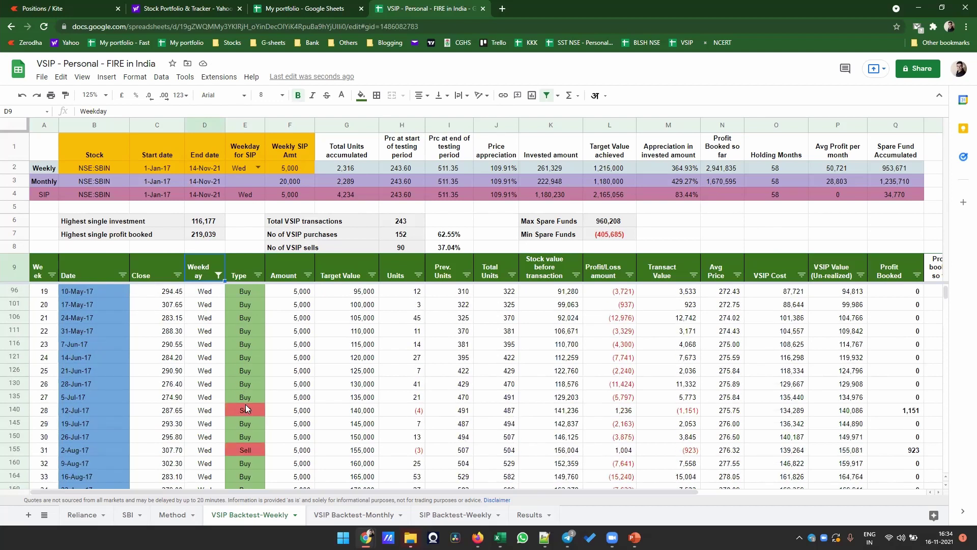
pyautogui.click(245, 405)
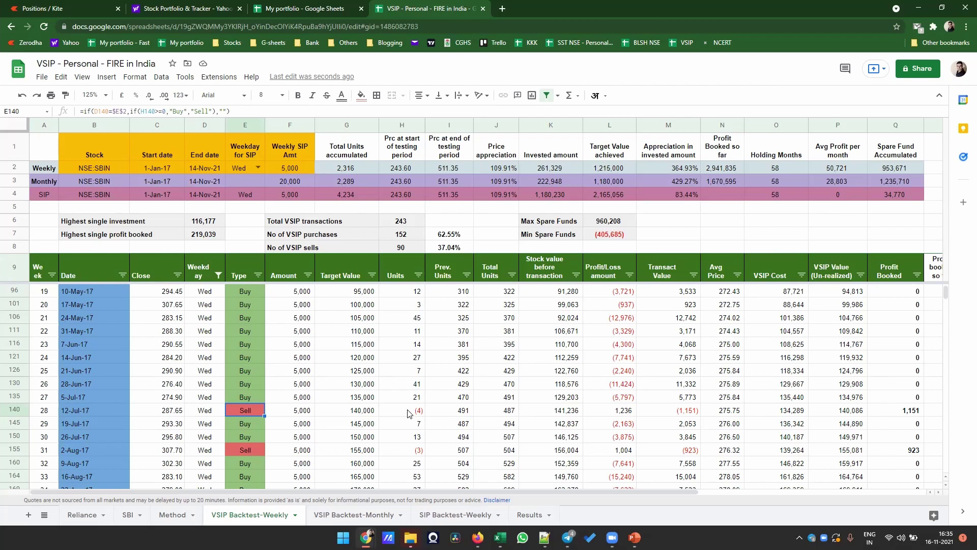
pyautogui.click(686, 415)
pyautogui.click(907, 416)
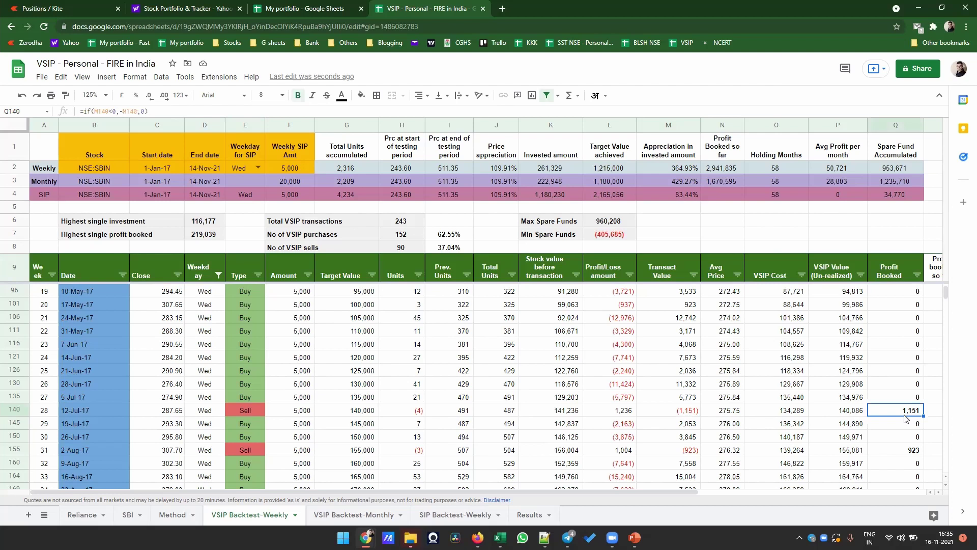
# Check the cumulative profit booked and Spare Fund Accumulated formulas for the first Sell transaction.
pyautogui.moveTo(689, 495); pyautogui.dragTo(818, 506)
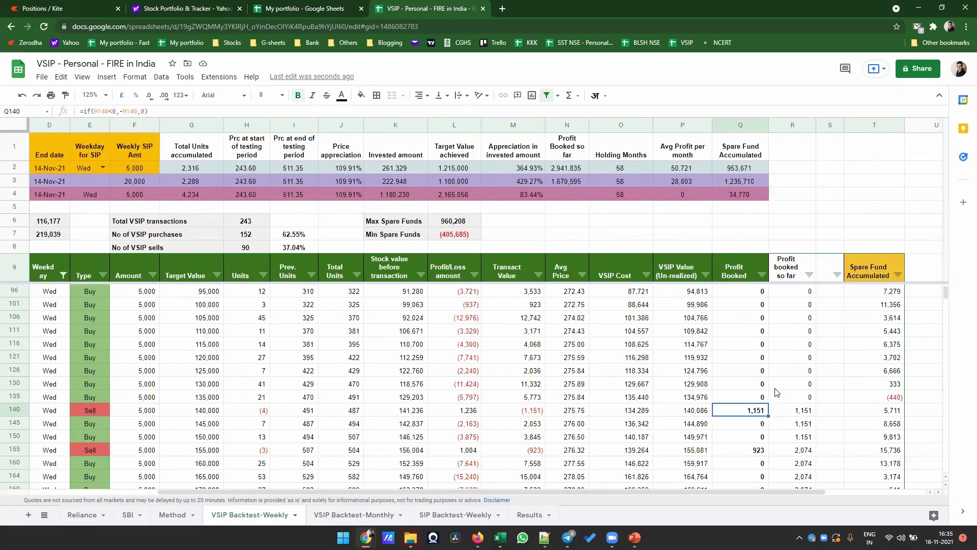
pyautogui.click(796, 413)
pyautogui.click(877, 415)
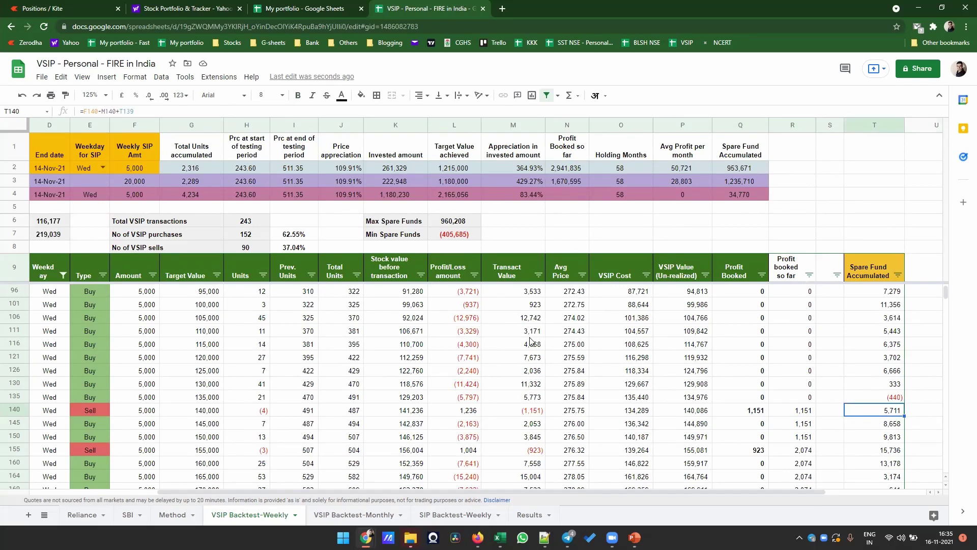
# Trace Transact Value and Spare Fund Accumulated through the weekly purchases preceding the first Sell, ending at the 135,000 target row.
pyautogui.scroll(4, 516, 334)
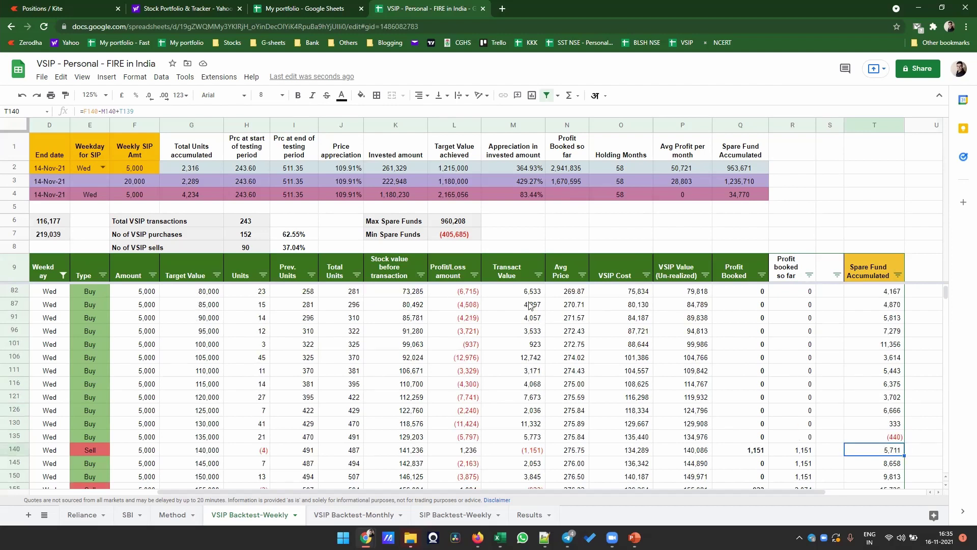
pyautogui.click(525, 343)
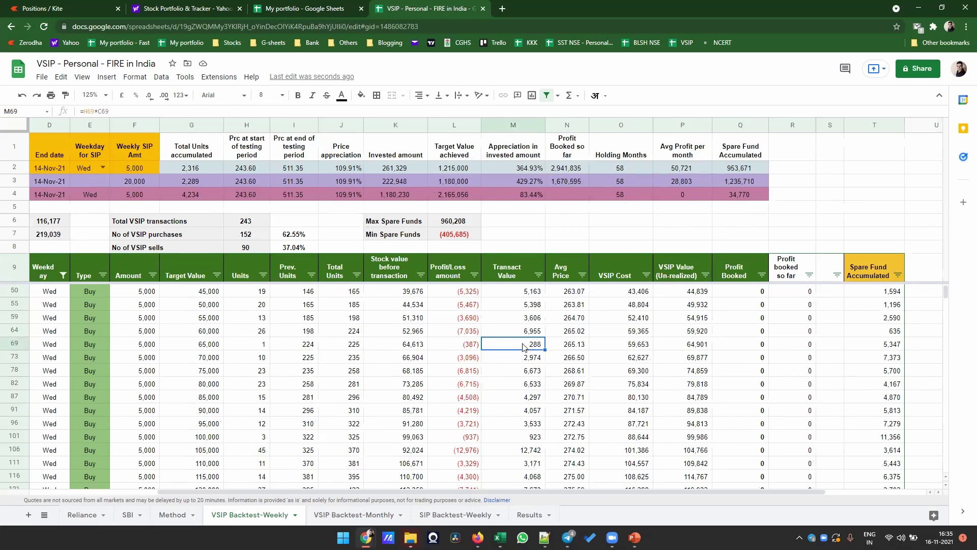
pyautogui.click(525, 359)
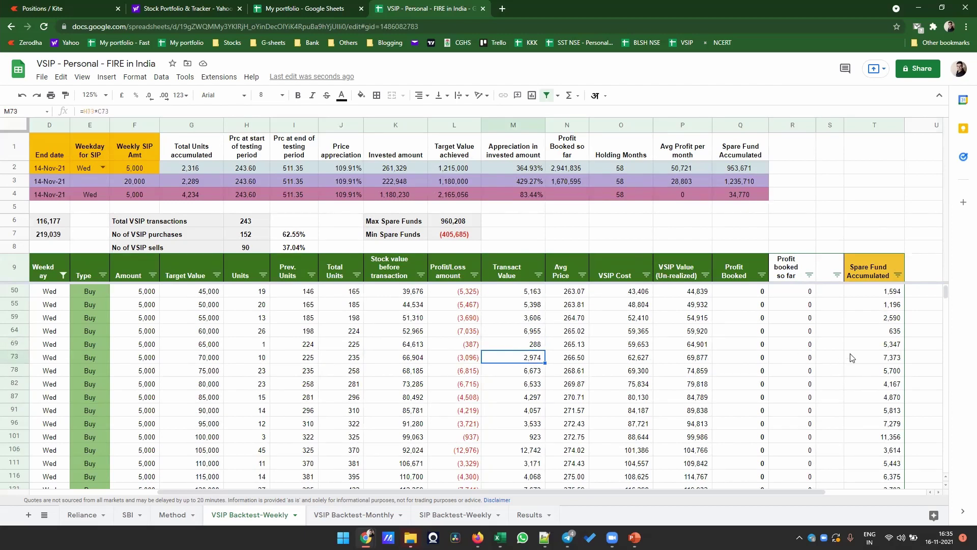
pyautogui.click(881, 399)
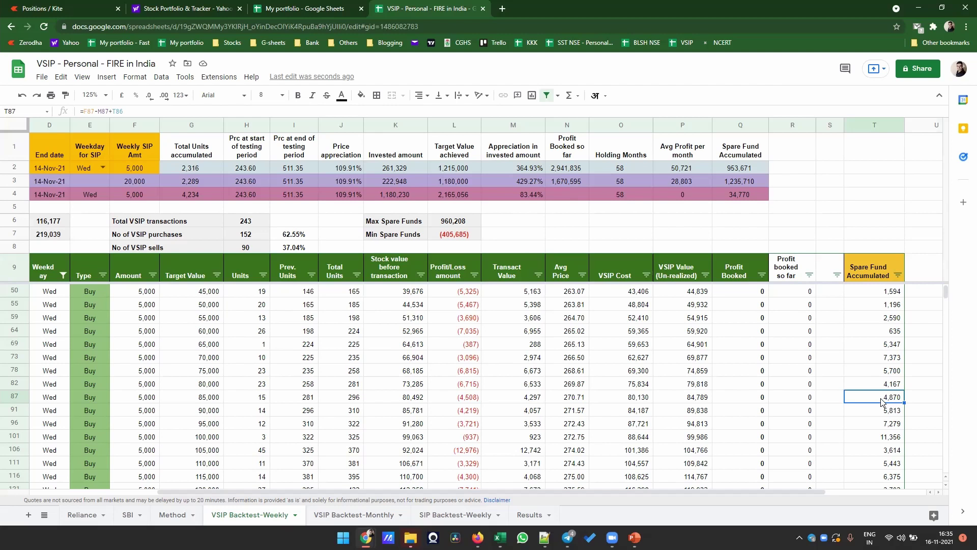
pyautogui.scroll(-2, 881, 402)
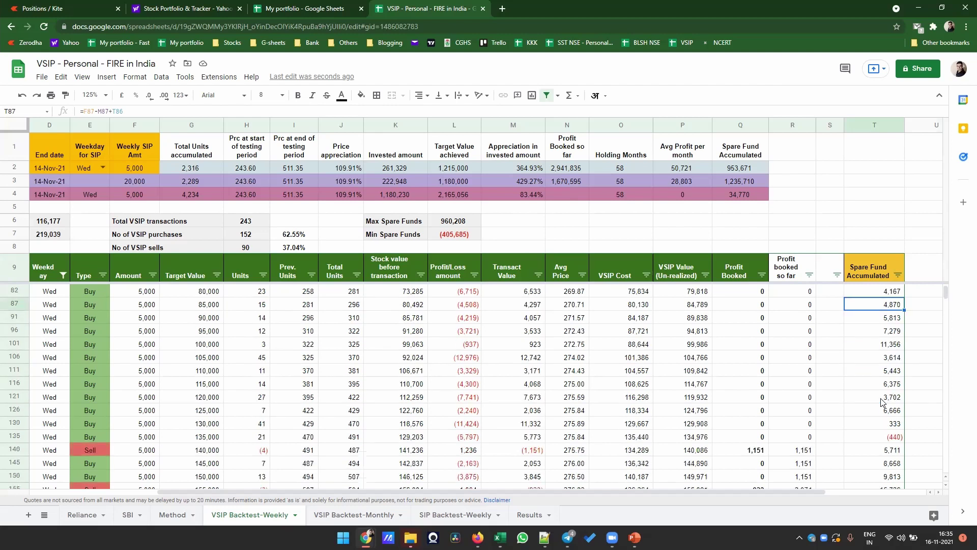
pyautogui.click(885, 436)
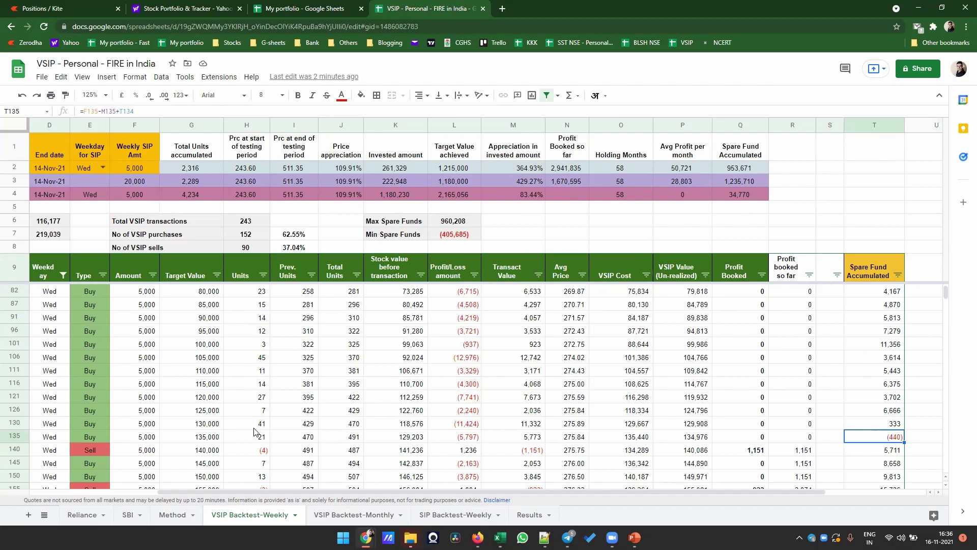
# Look through the subsequent weekly transactions, then highlight the Weekly row of the summary table.
pyautogui.scroll(-3, 254, 432)
pyautogui.scroll(-5, 145, 402)
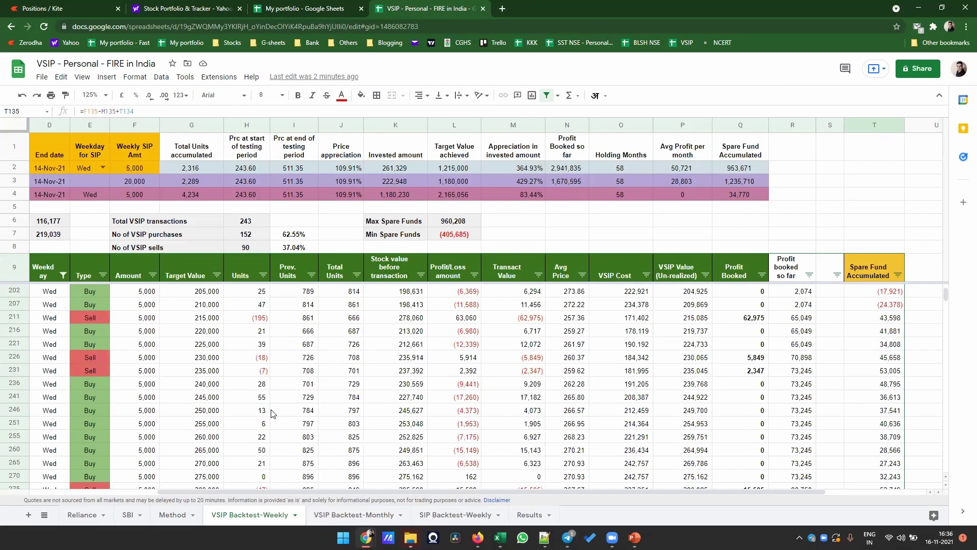
pyautogui.moveTo(65, 151); pyautogui.dragTo(738, 168)
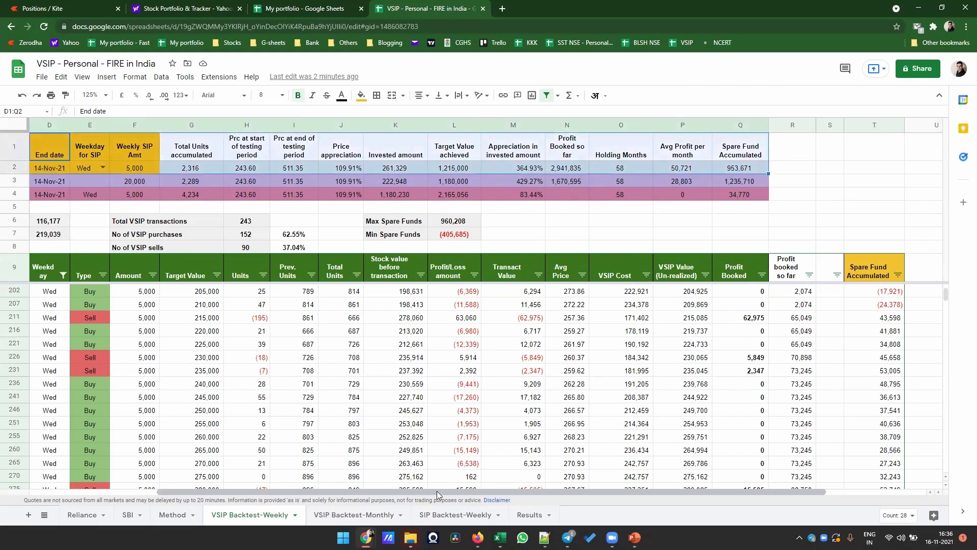
pyautogui.hscroll(-3, 305, 478)
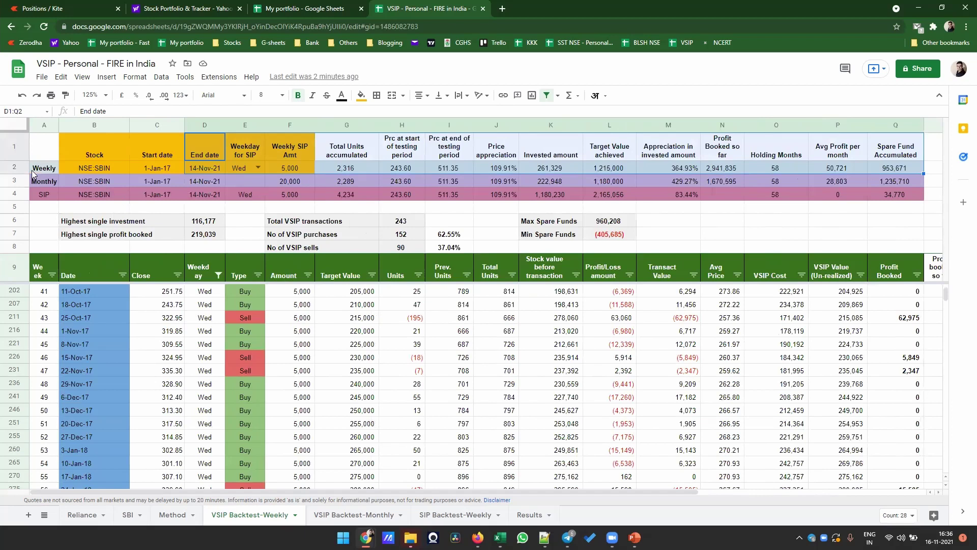
pyautogui.click(15, 168)
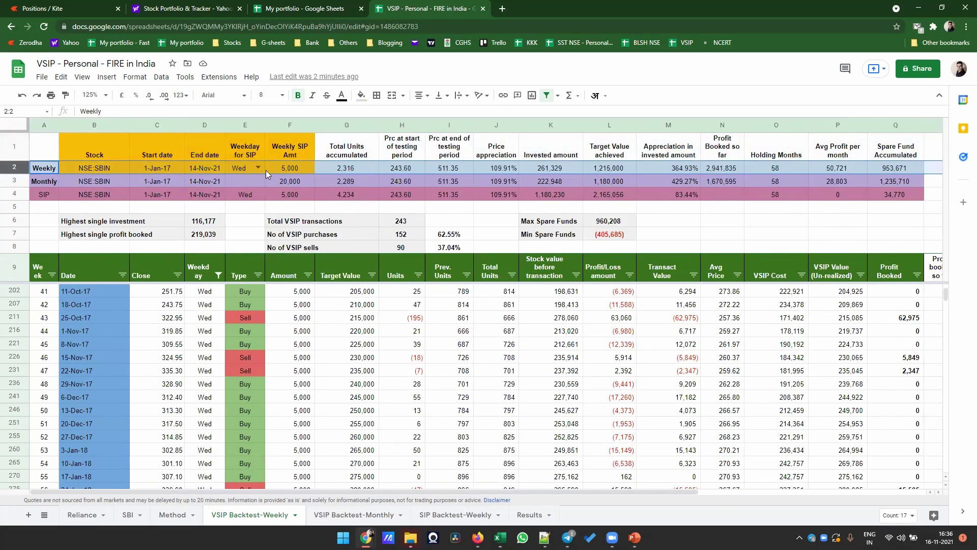
# Review the Weekly summary's formulas for total units accumulated, start price, end price and price appreciation.
pyautogui.click(346, 169)
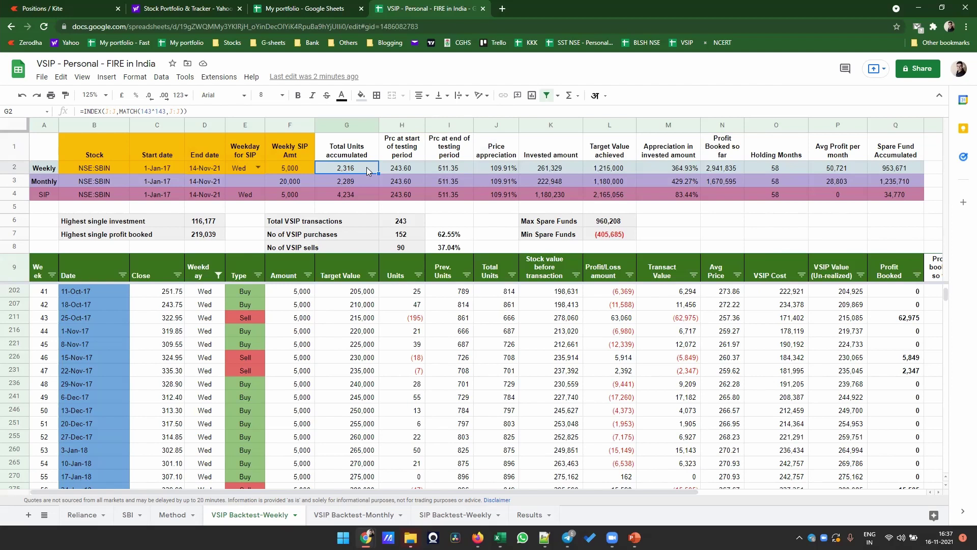
pyautogui.click(401, 170)
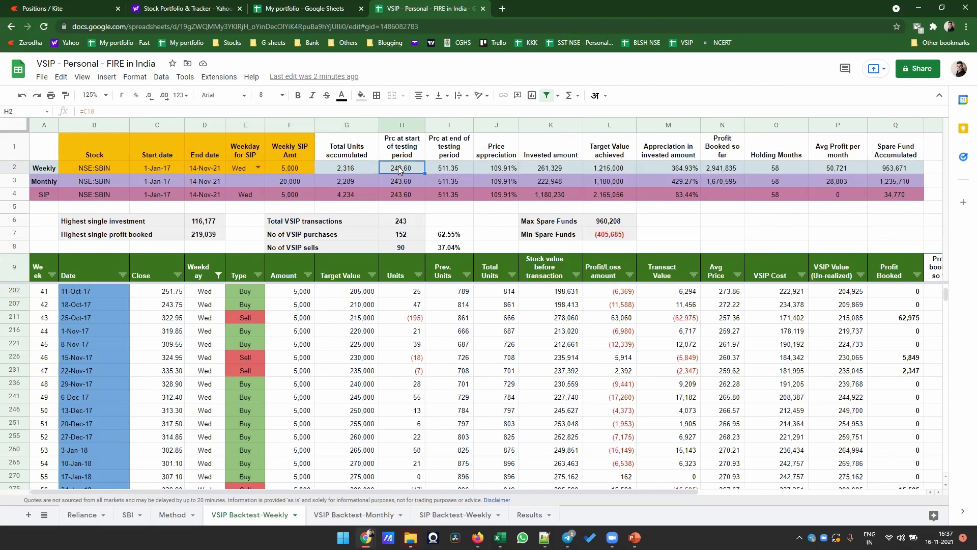
pyautogui.click(446, 168)
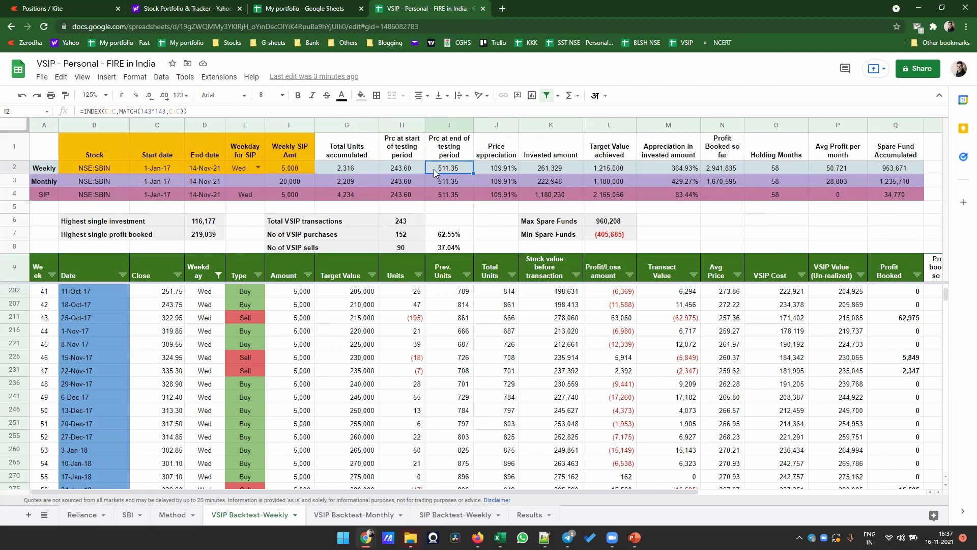
pyautogui.click(492, 171)
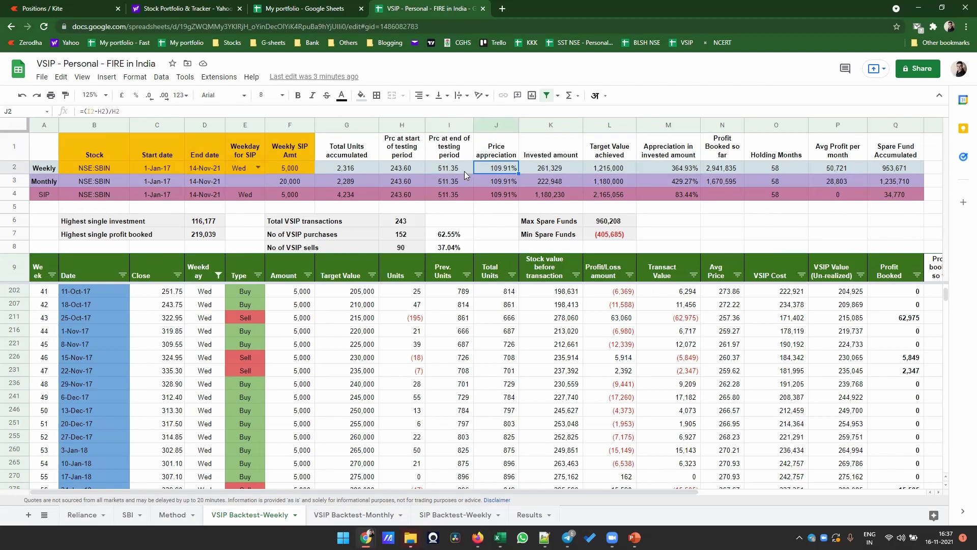
# Review the Weekly summary's formulas for invested amount, target value achieved and appreciation in invested amount.
pyautogui.click(543, 171)
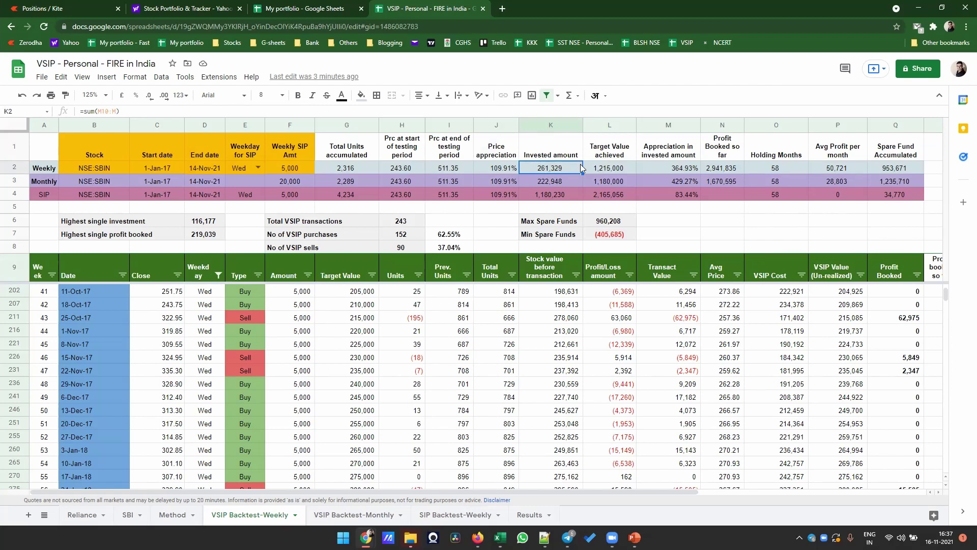
pyautogui.click(598, 166)
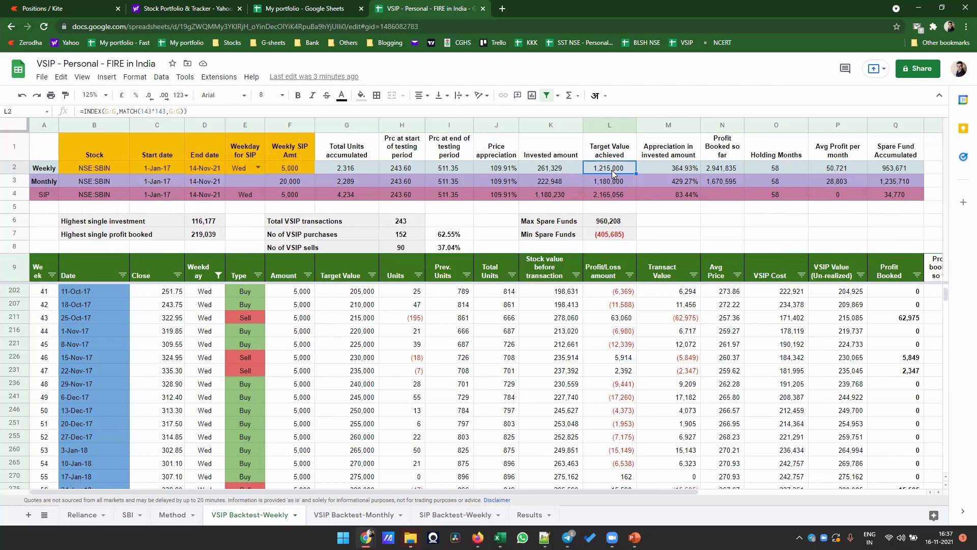
pyautogui.click(662, 168)
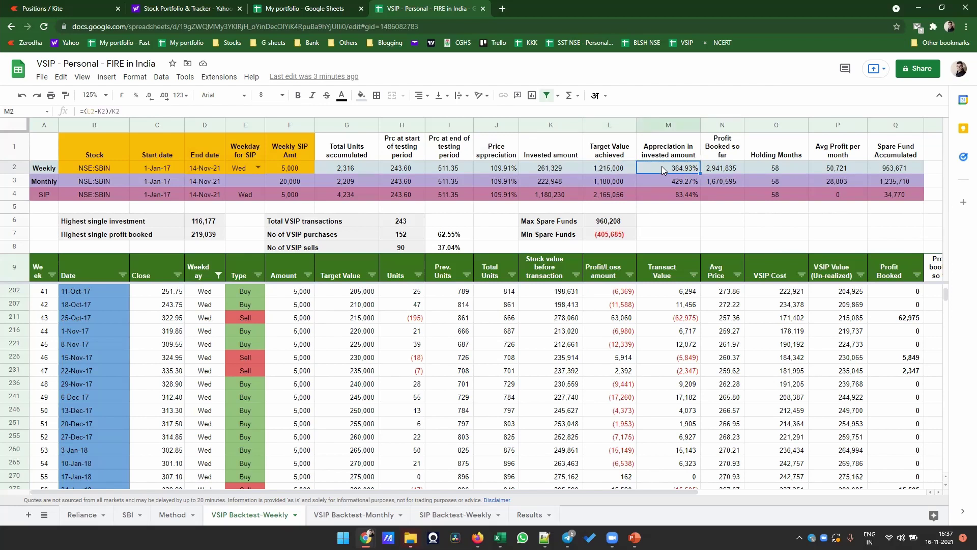
# Review the Weekly summary's formulas for profit booked so far, holding months and average profit per month.
pyautogui.click(722, 169)
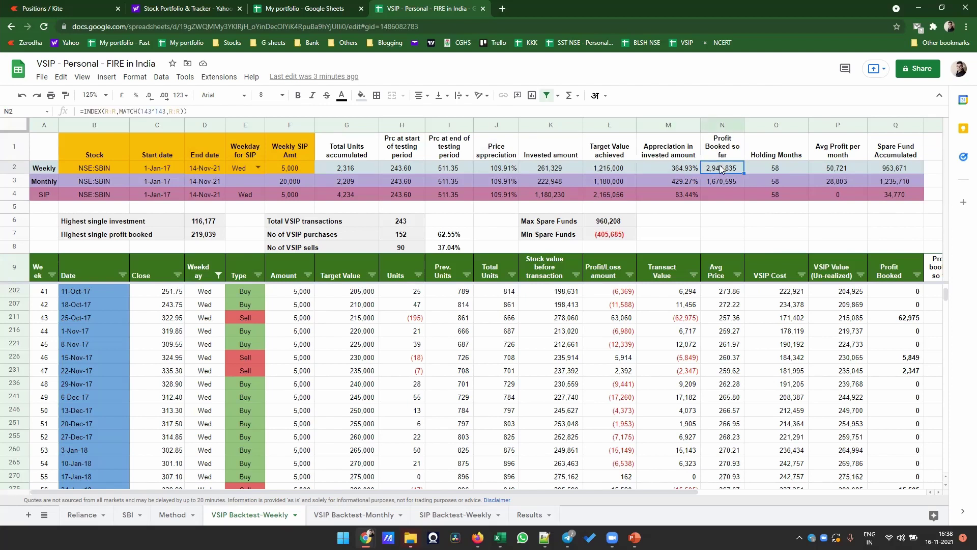
pyautogui.click(784, 168)
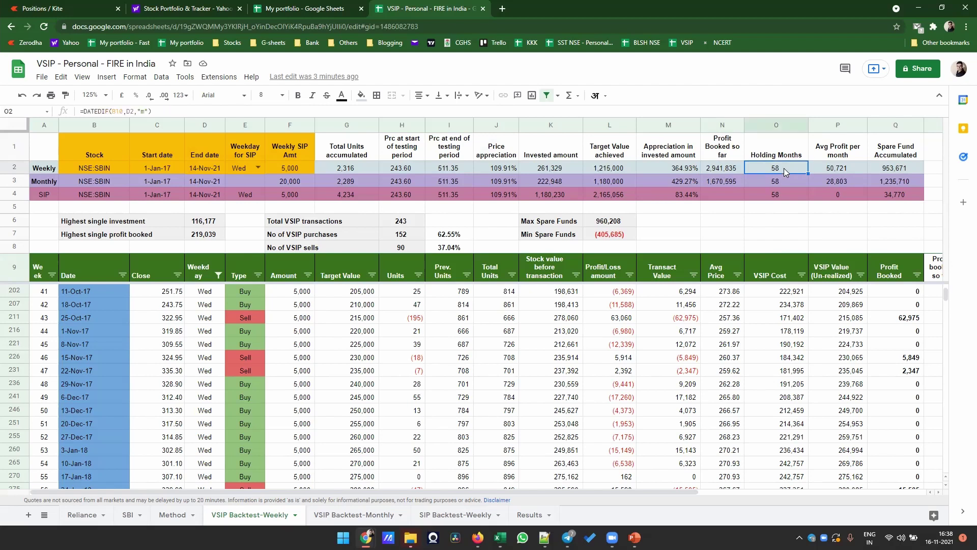
pyautogui.doubleClick(839, 168)
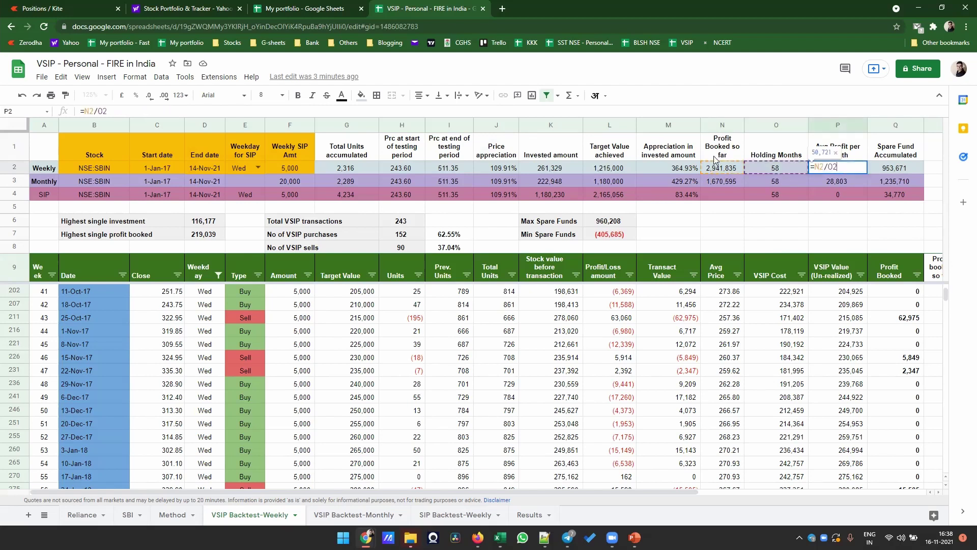
pyautogui.press('Escape')
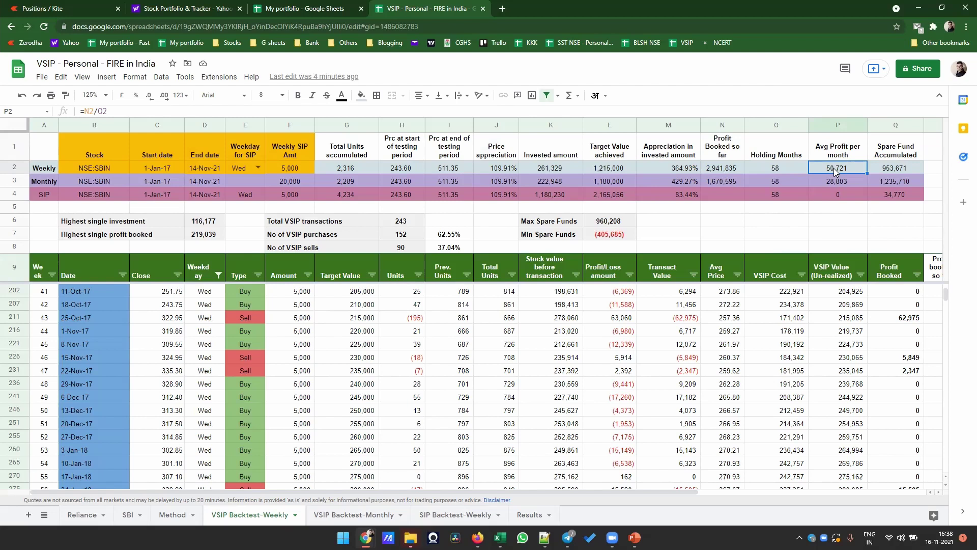
# Review the Weekly summary's spare fund accumulated formula and trace it to the Spare Fund Accumulated cell of the last transaction, week 243.
pyautogui.click(885, 168)
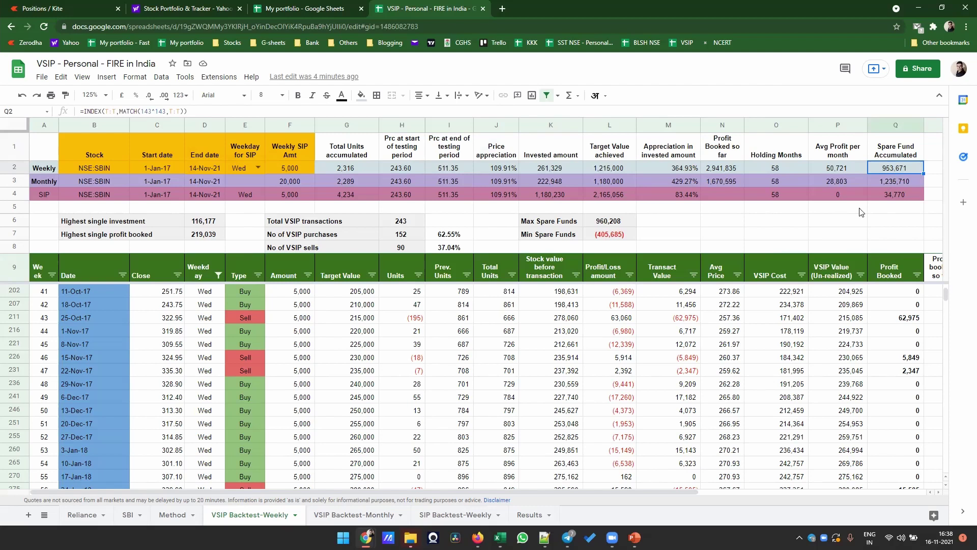
pyautogui.click(162, 397)
pyautogui.hotkey('ctrl', 'Down')
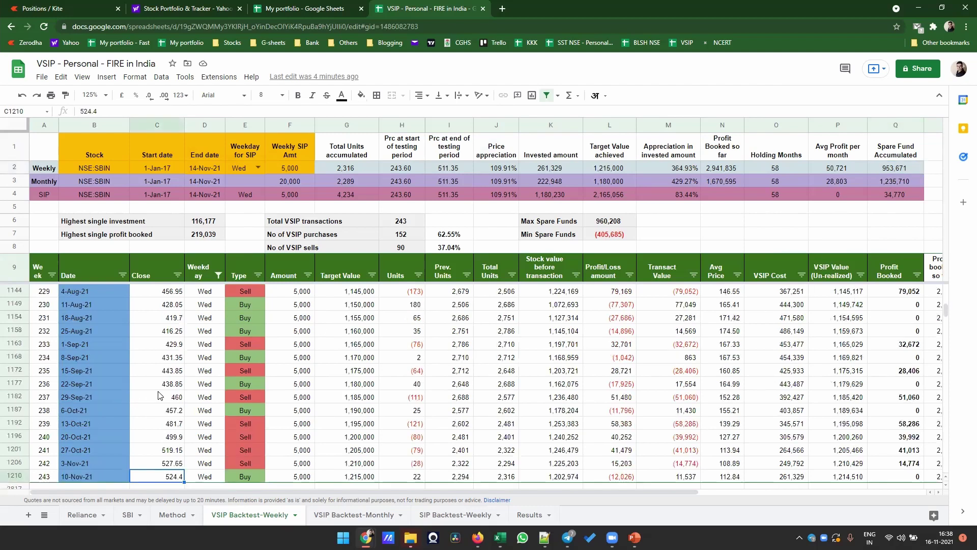
pyautogui.moveTo(687, 491); pyautogui.dragTo(806, 501)
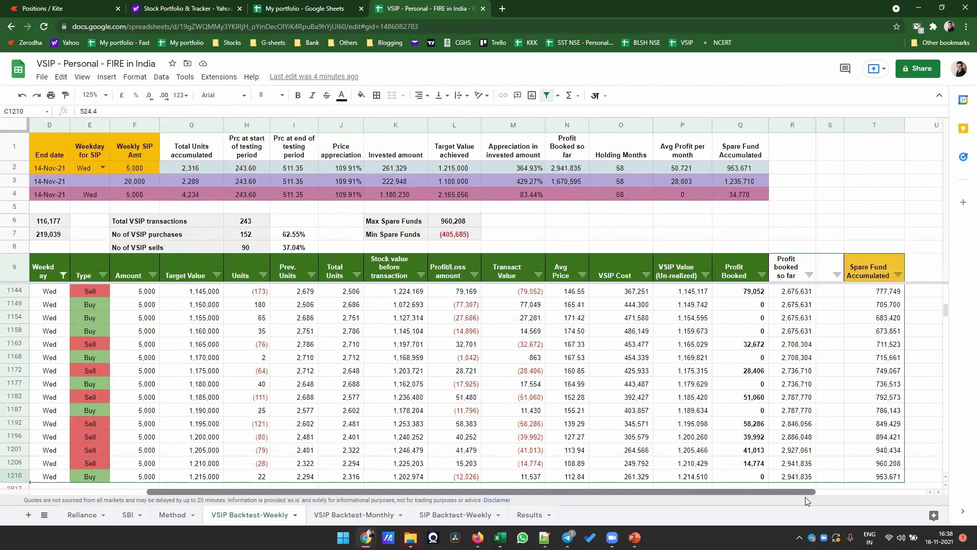
pyautogui.click(865, 478)
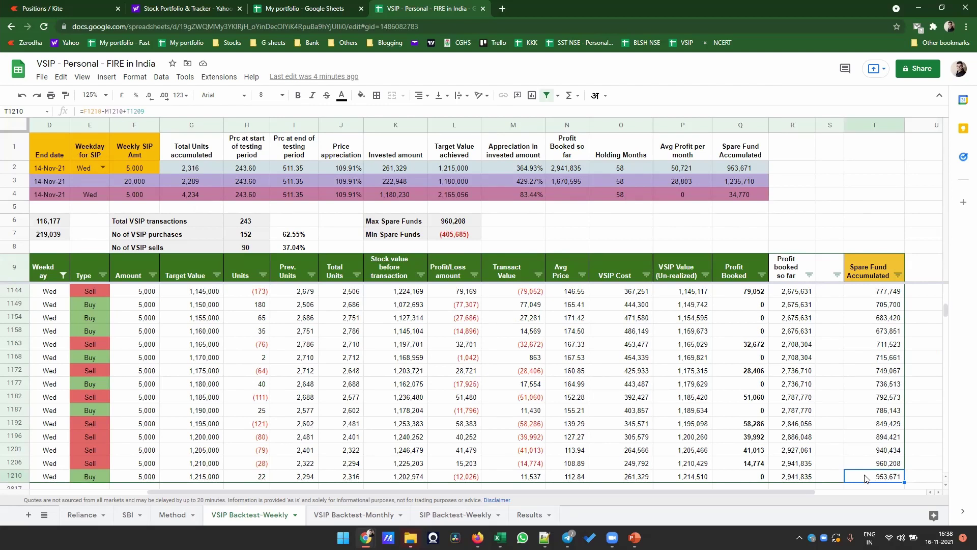
# Look over the week 243 transaction row from its date to its spare fund, and check its VSIP Cost formula.
pyautogui.moveTo(220, 493); pyautogui.dragTo(56, 501)
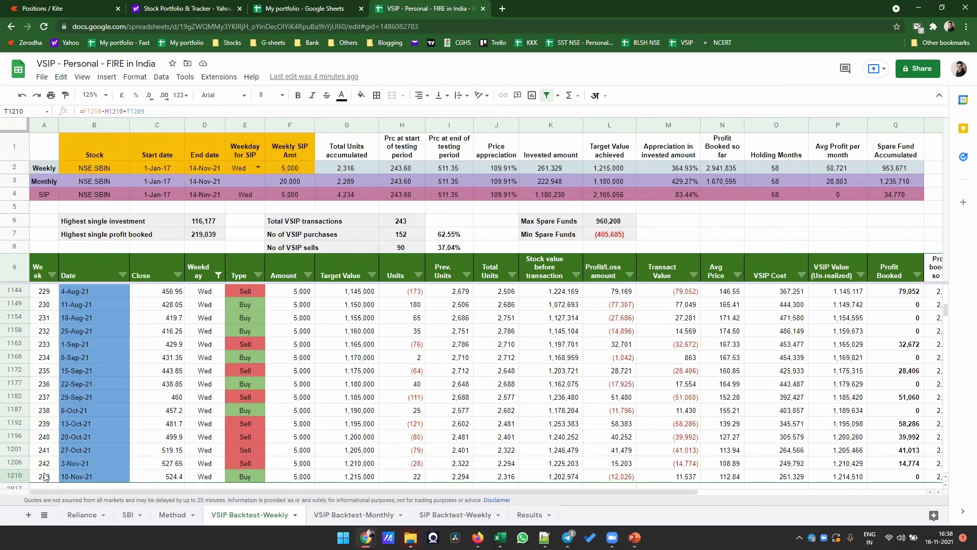
pyautogui.moveTo(361, 499); pyautogui.dragTo(504, 499)
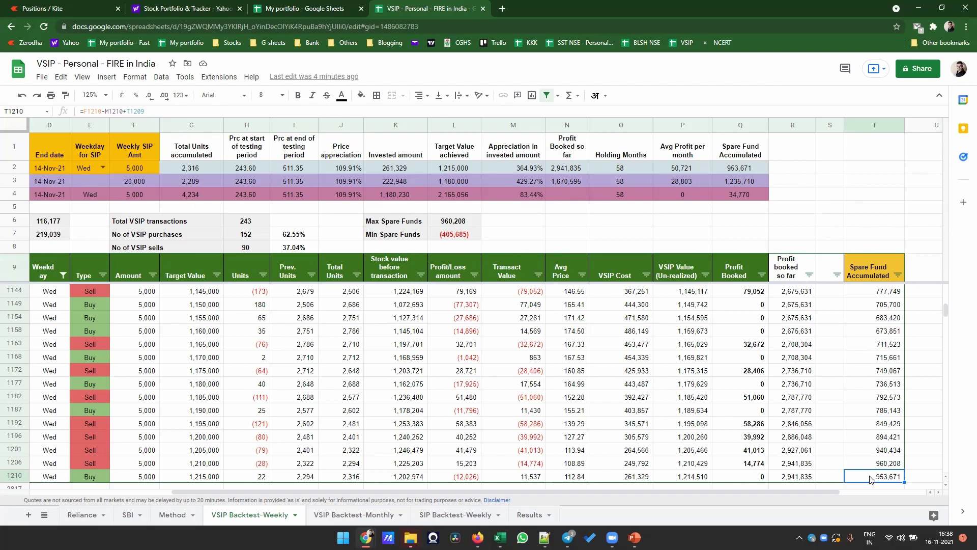
pyautogui.click(640, 480)
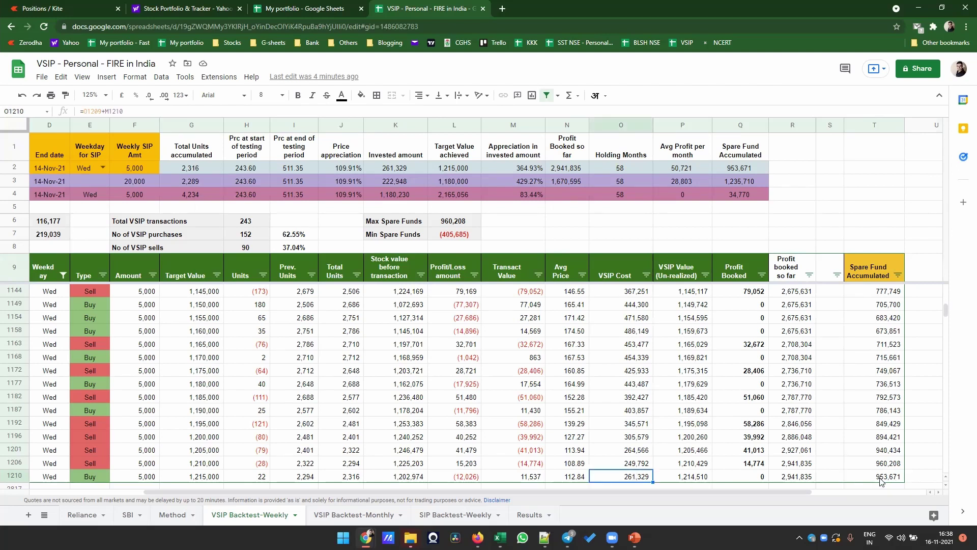
pyautogui.moveTo(792, 493); pyautogui.dragTo(501, 491)
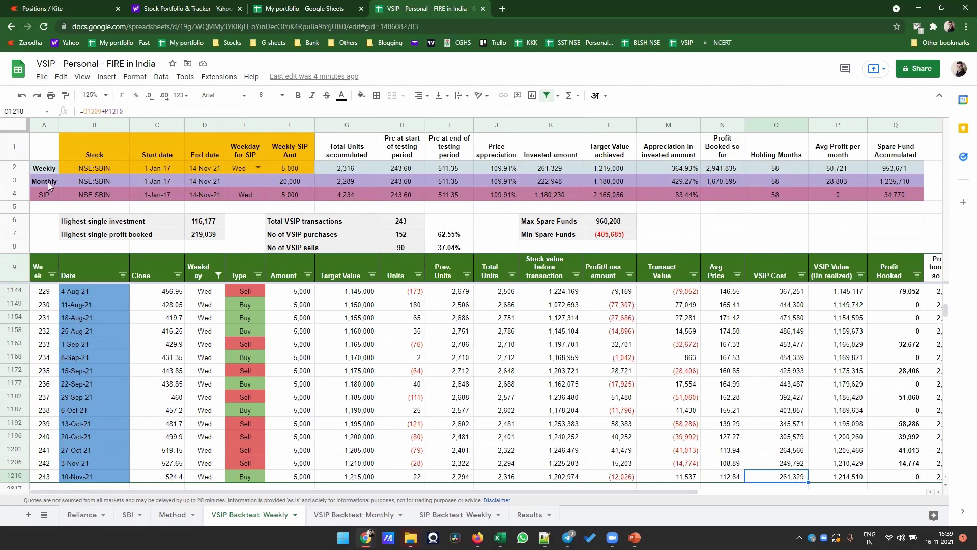
# Check the weekday options for the weekly SIP, then view the Reliance and SBI sheets before returning to VSIP Backtest-Weekly.
pyautogui.click(257, 167)
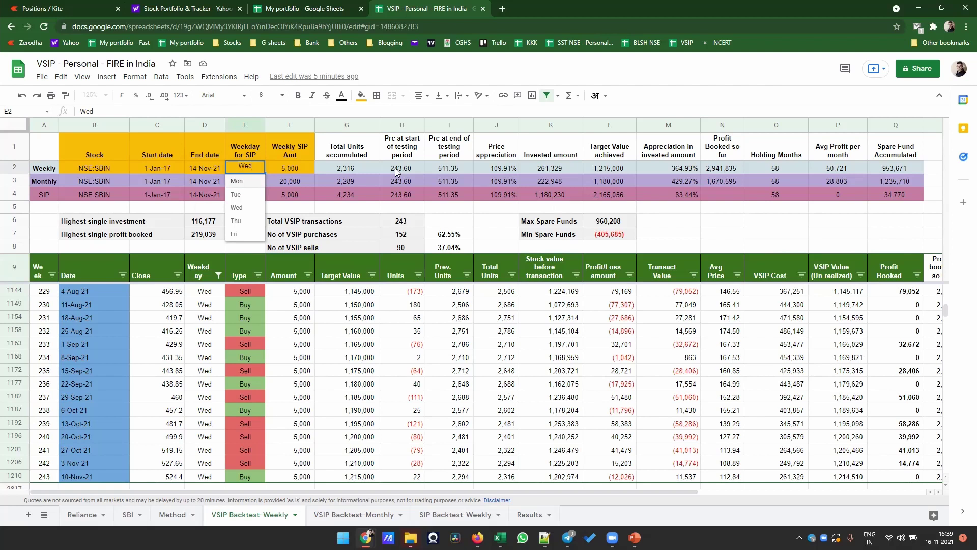
pyautogui.press('Escape')
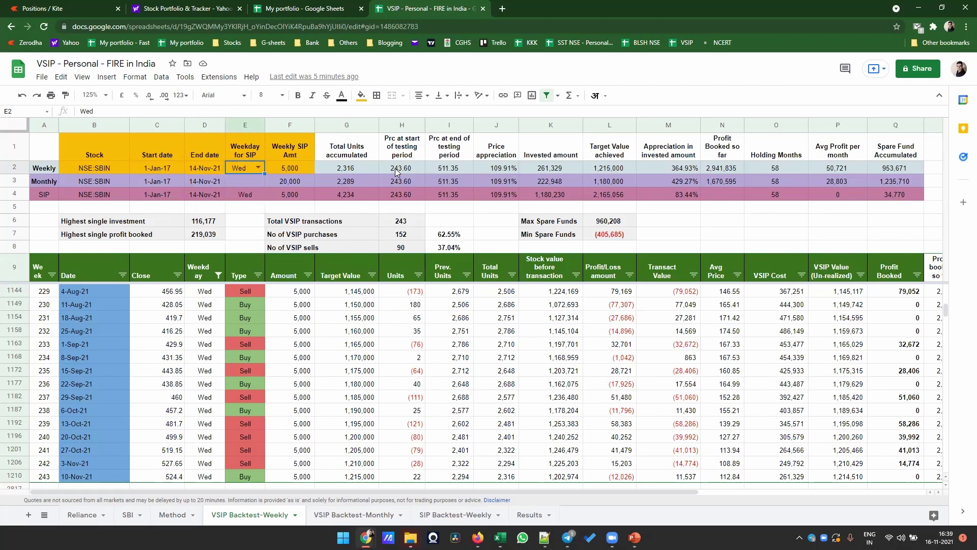
pyautogui.click(73, 515)
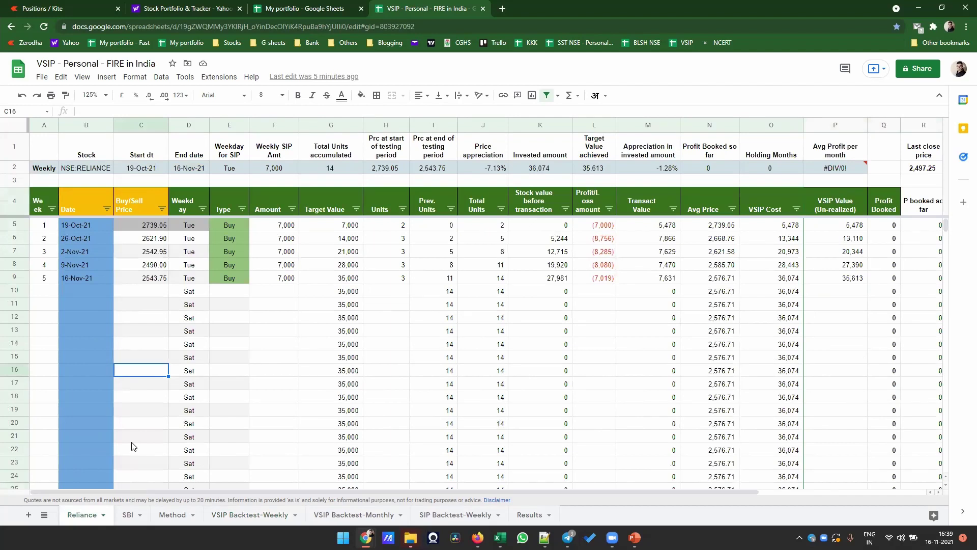
pyautogui.click(124, 516)
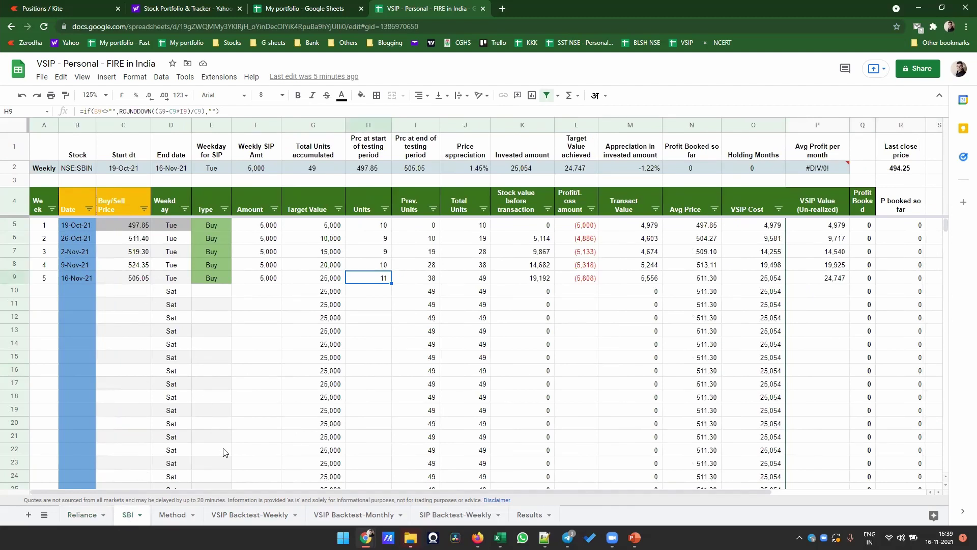
pyautogui.click(250, 515)
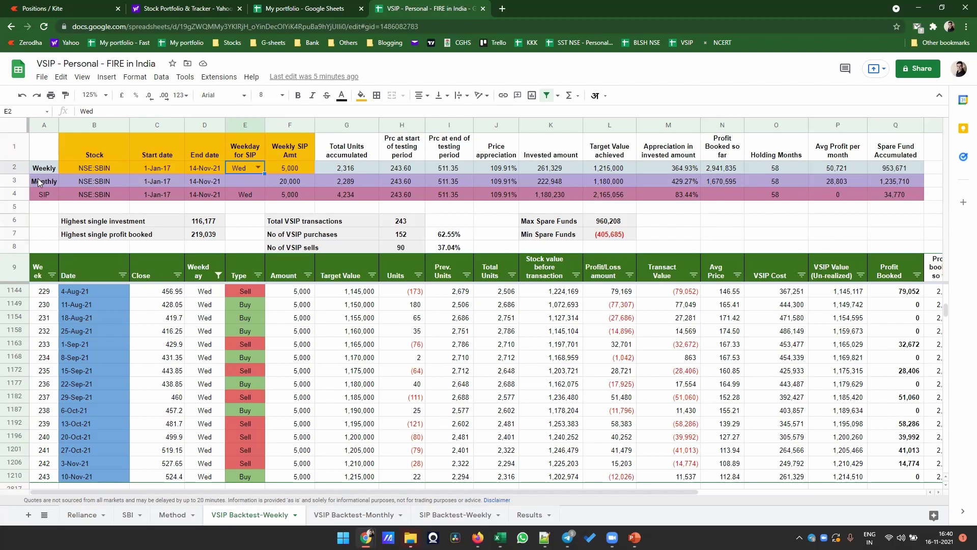
# Open the VSIP Backtest-Monthly sheet and review the formulas for its stock, start date and end date.
pyautogui.click(341, 517)
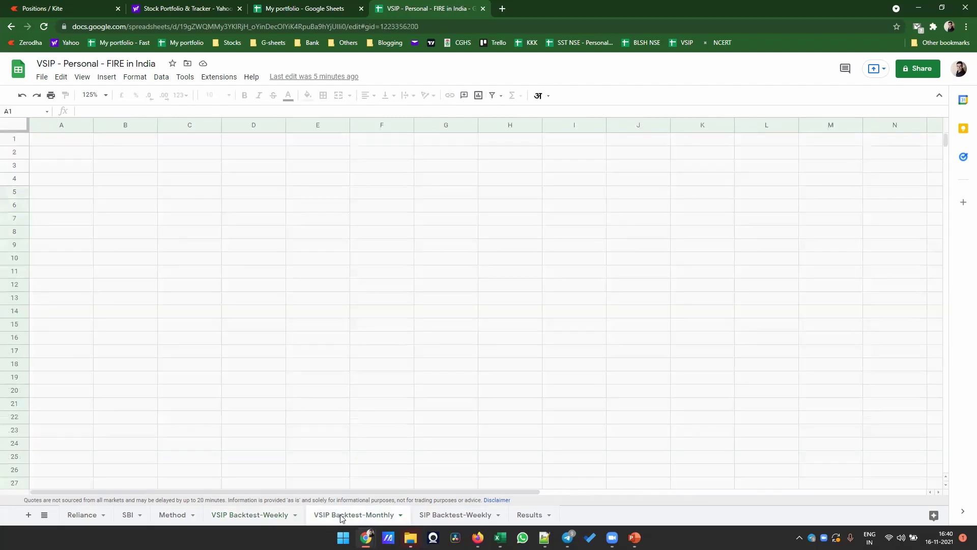
pyautogui.click(101, 169)
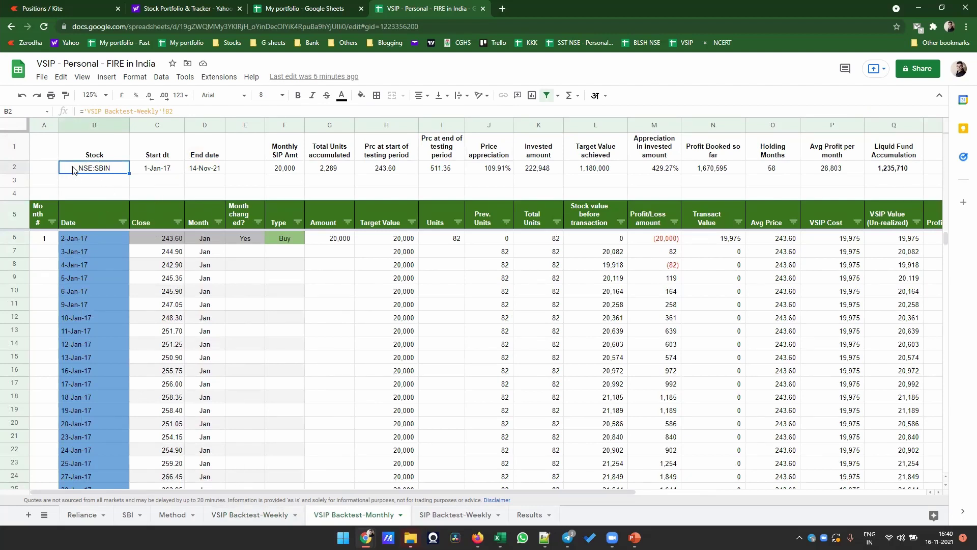
pyautogui.click(158, 171)
pyautogui.click(198, 170)
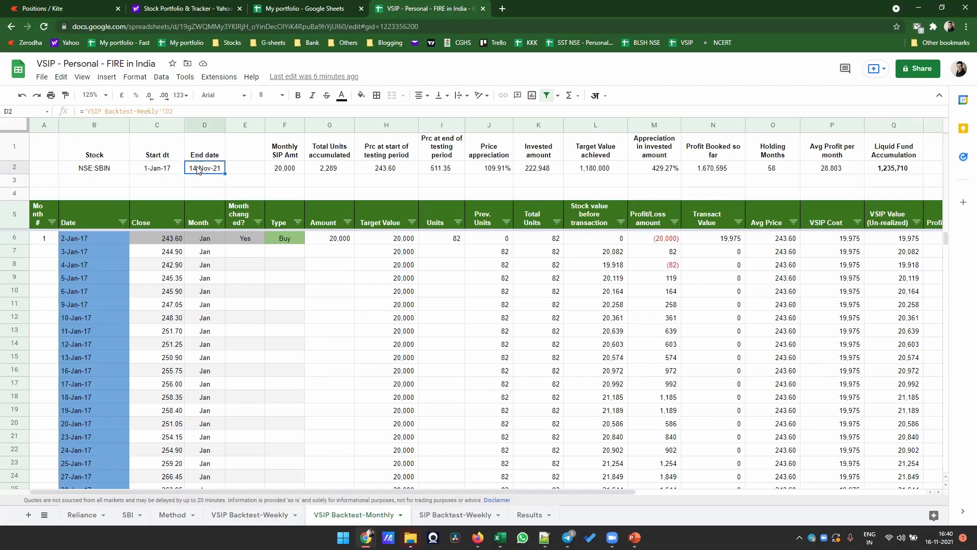
# Set the monthly SIP amount in F2 to the formula ='VSIP Backtest-Weekly'!F2*4.
pyautogui.click(285, 174)
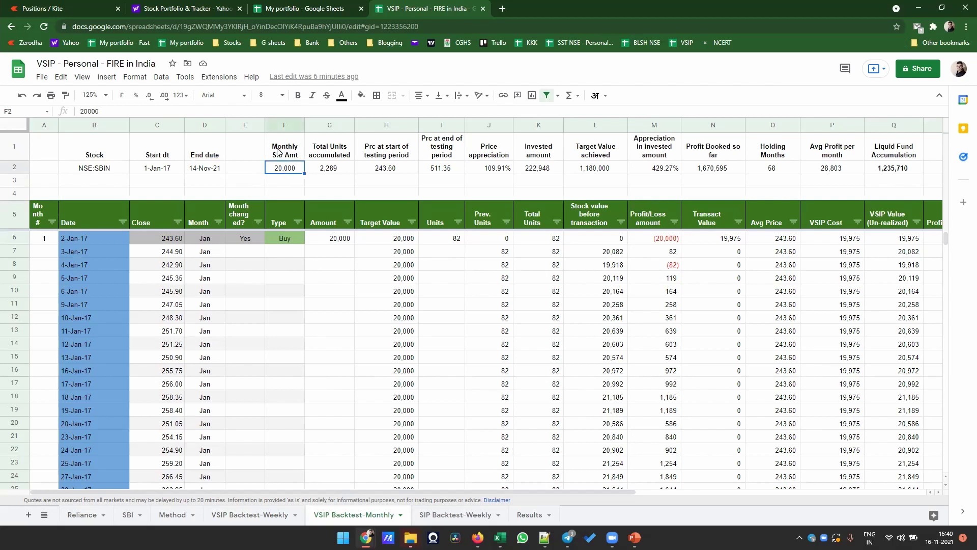
pyautogui.moveTo(280, 150); pyautogui.dragTo(278, 173)
pyautogui.click(277, 173)
pyautogui.hotkey('ctrl', 'z')
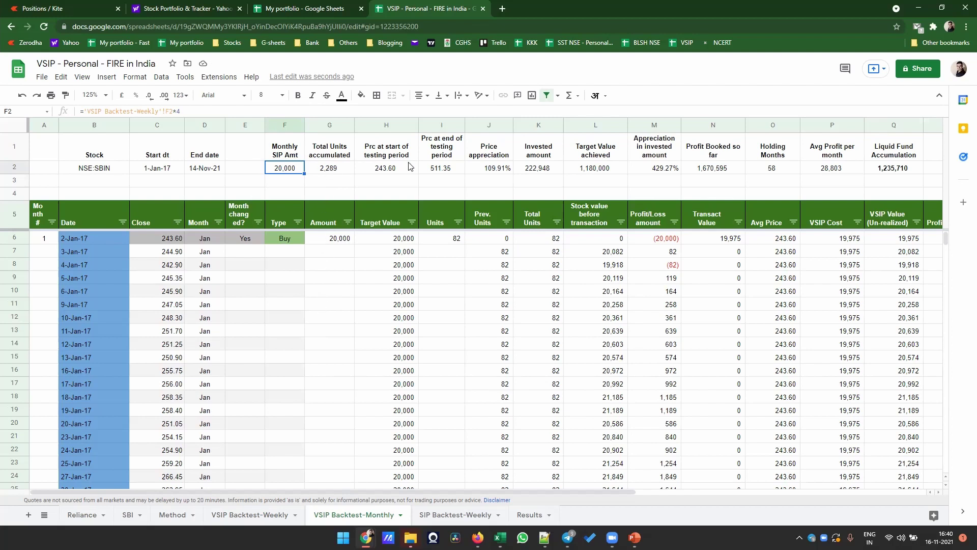
# Review the Monthly row on VSIP Backtest-Weekly for total units accumulated, invested amount, target value achieved and appreciation in invested amount.
pyautogui.click(249, 515)
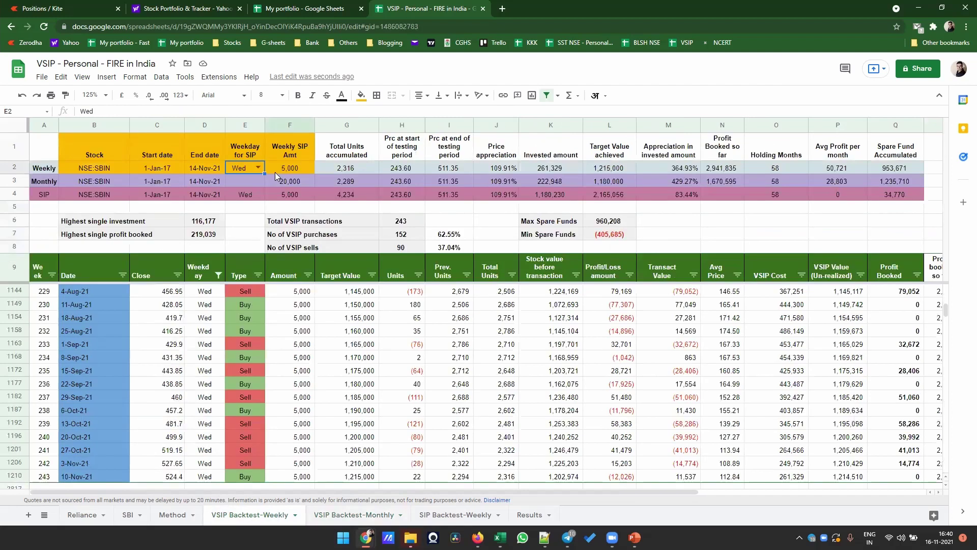
pyautogui.click(338, 182)
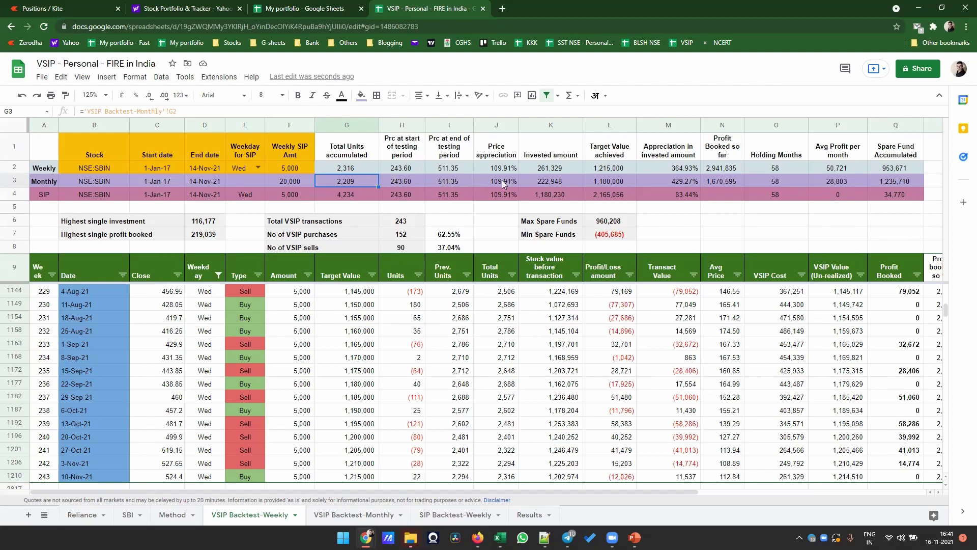
pyautogui.click(558, 181)
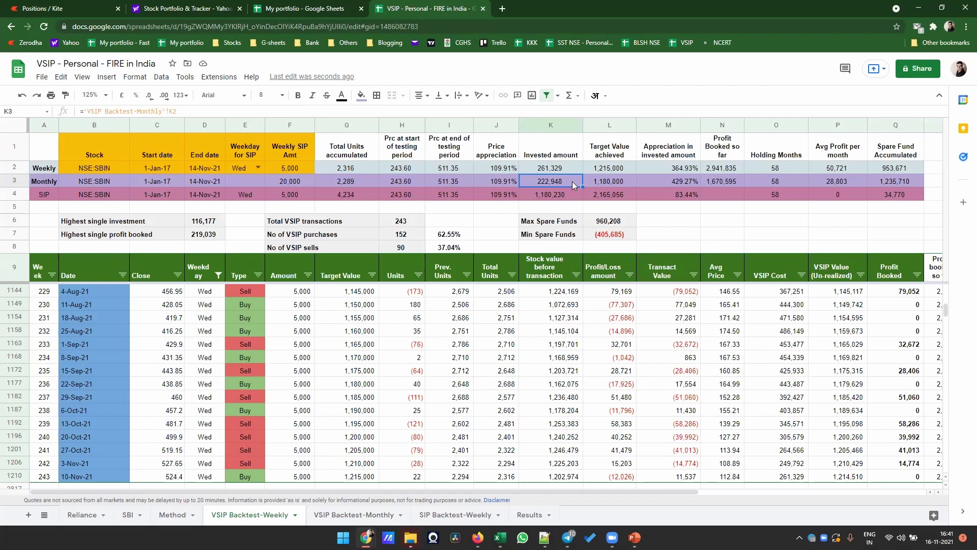
pyautogui.click(609, 184)
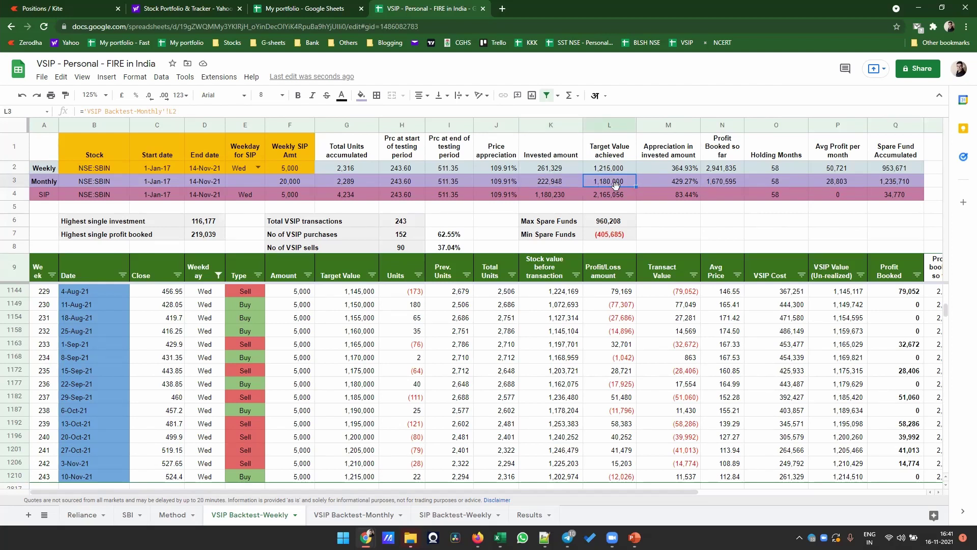
pyautogui.click(674, 180)
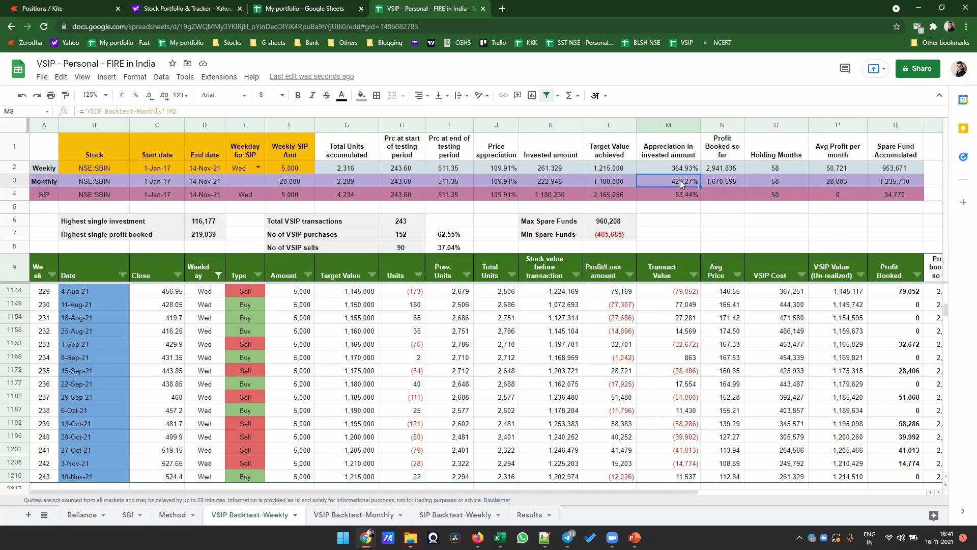
# Compare the Monthly row's profit booked with the Weekly row's, and review its average profit per month and spare fund accumulated.
pyautogui.click(725, 181)
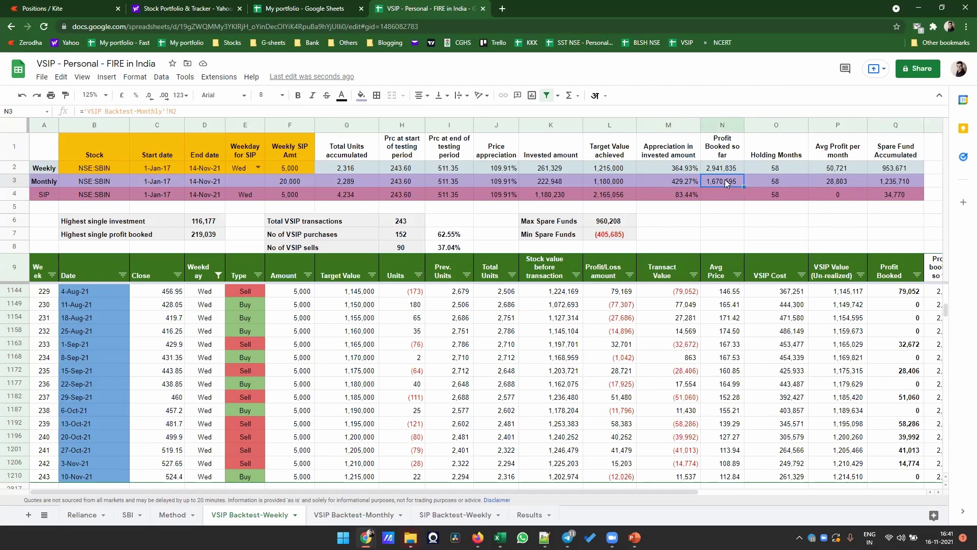
pyautogui.click(722, 168)
pyautogui.click(717, 183)
pyautogui.click(839, 181)
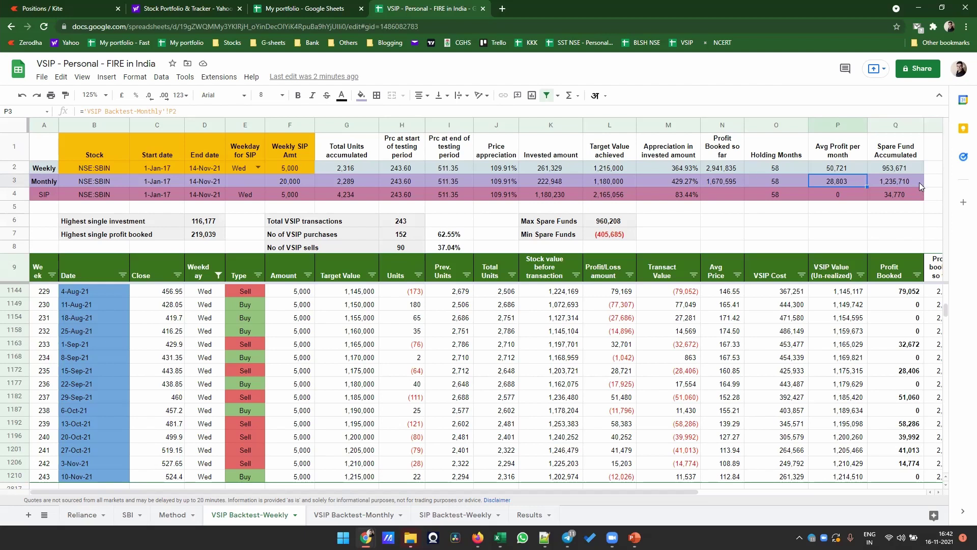
pyautogui.click(896, 182)
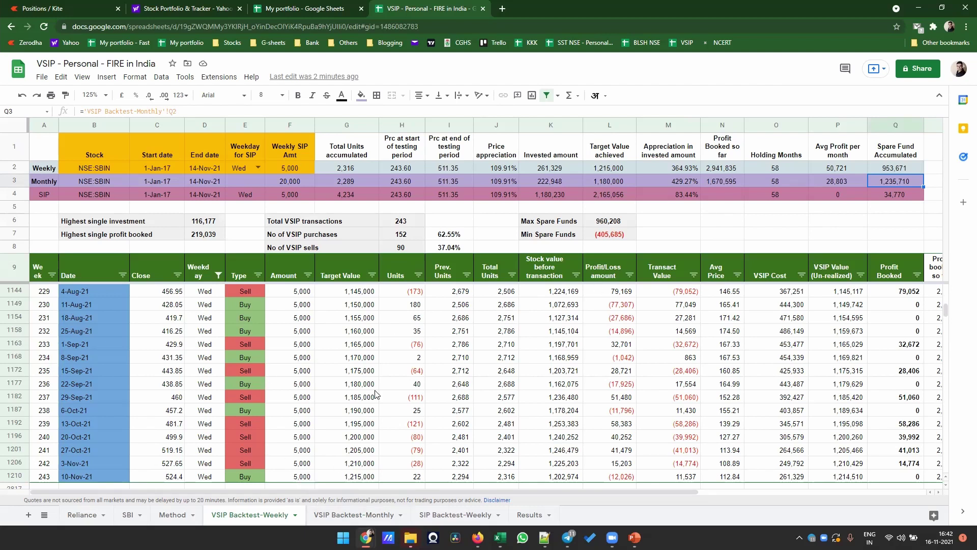
# Look through the first months' transactions on VSIP Backtest-Monthly, then view the SIP Backtest-Weekly sheet.
pyautogui.click(343, 513)
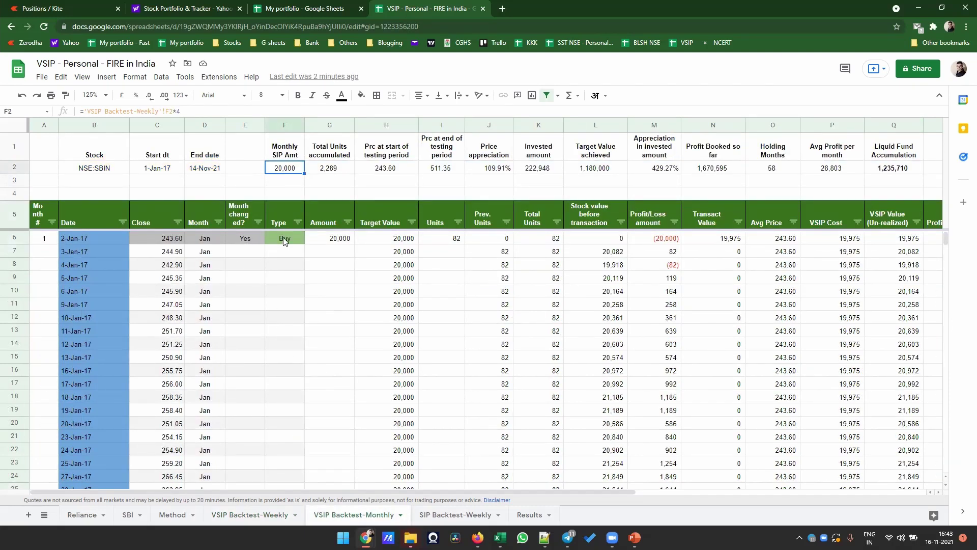
pyautogui.scroll(-2, 278, 318)
pyautogui.scroll(-2, 276, 319)
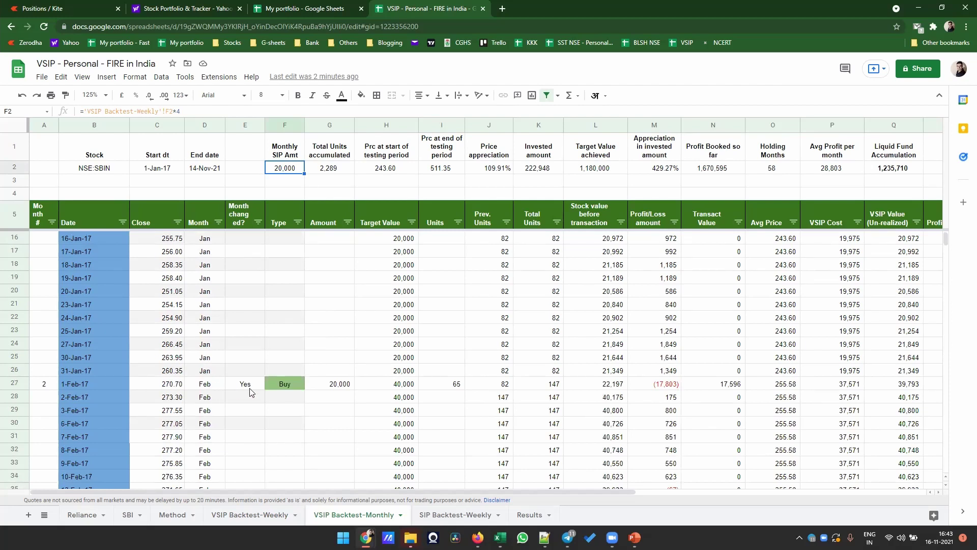
pyautogui.scroll(-10, 274, 411)
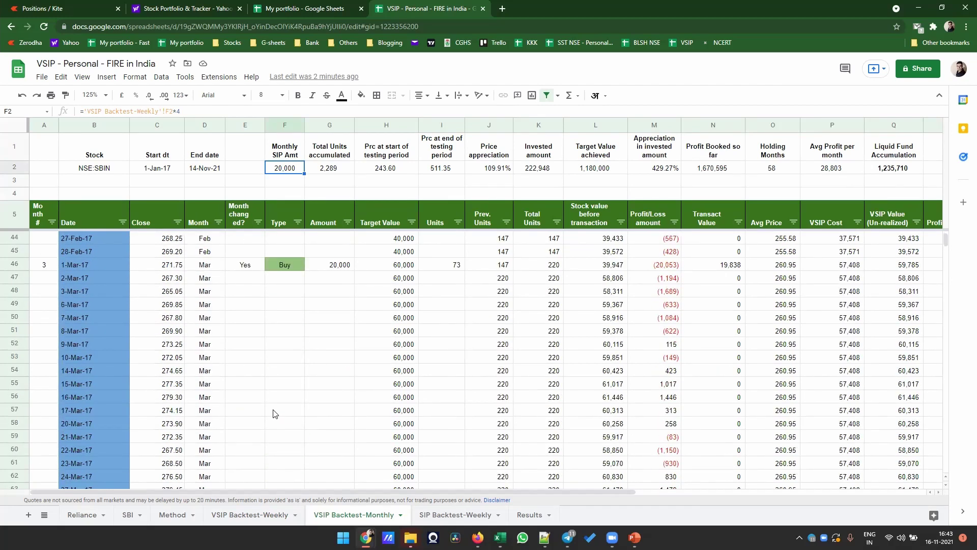
pyautogui.click(427, 515)
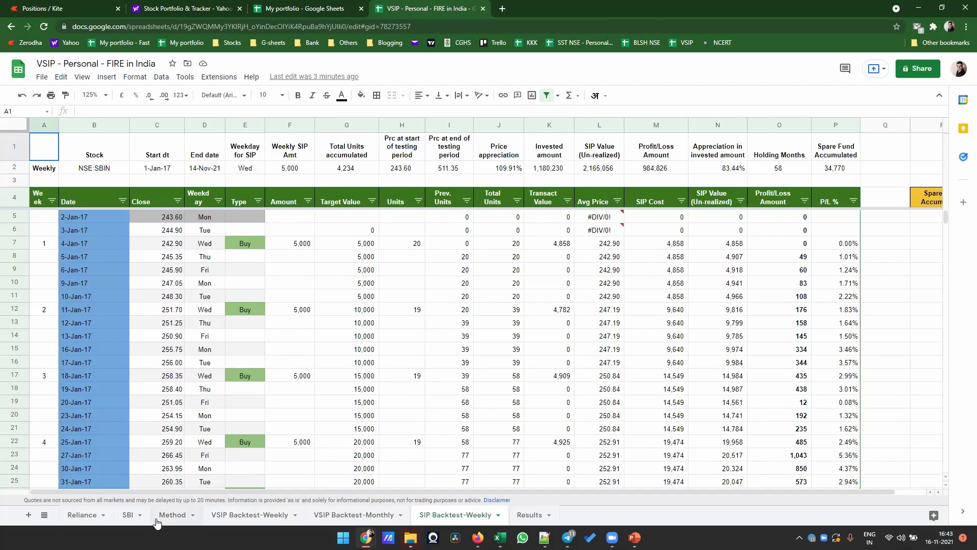
# Review the SIP row's total units accumulated on VSIP Backtest-Weekly and compare its invested amount with the Weekly row's.
pyautogui.click(224, 516)
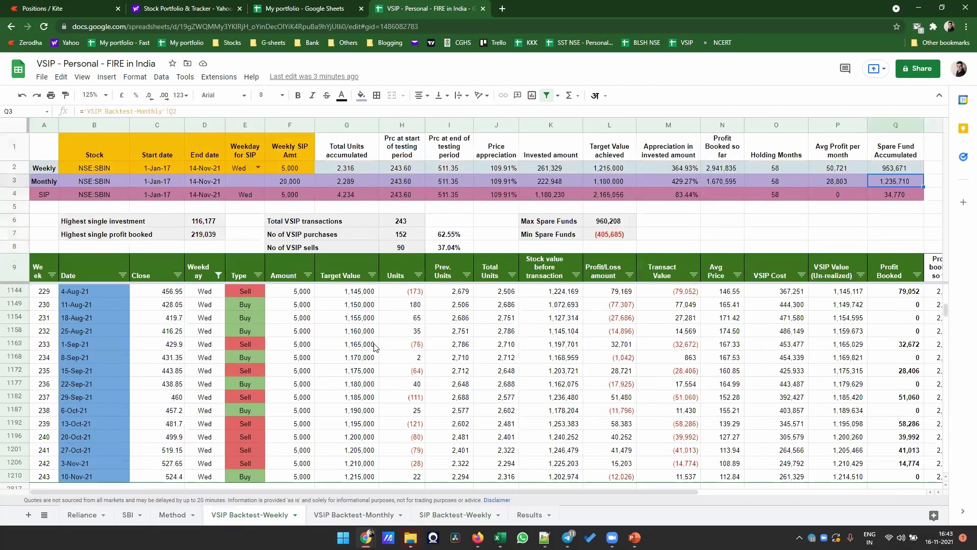
pyautogui.click(350, 198)
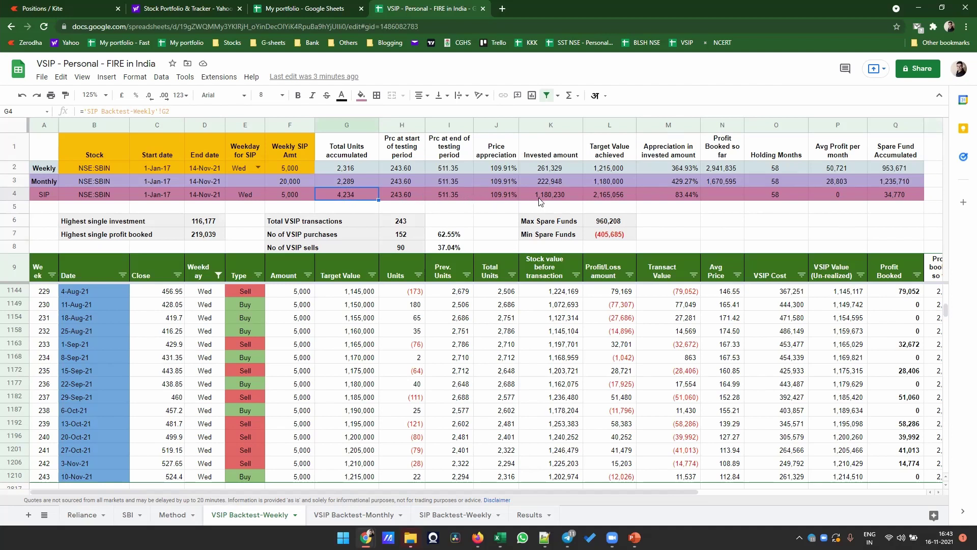
pyautogui.click(559, 196)
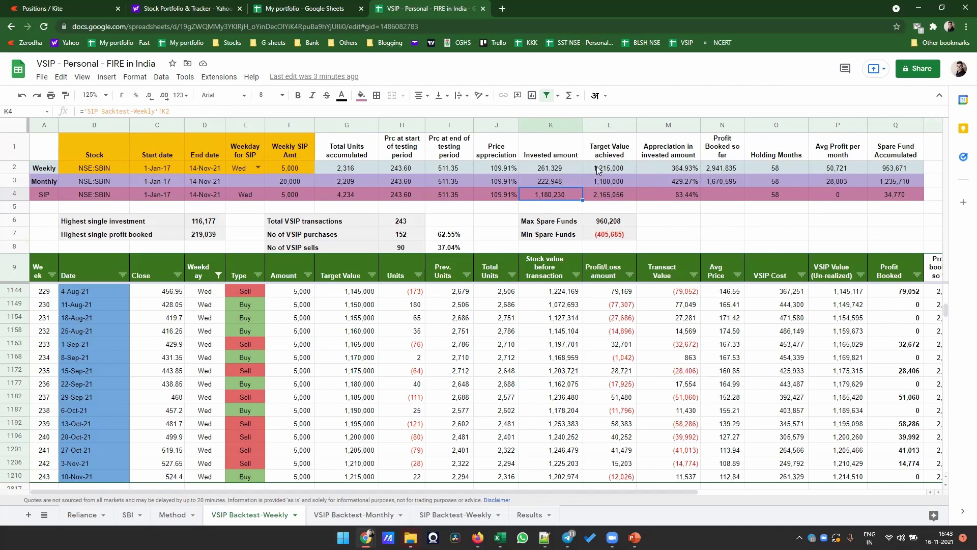
pyautogui.click(544, 170)
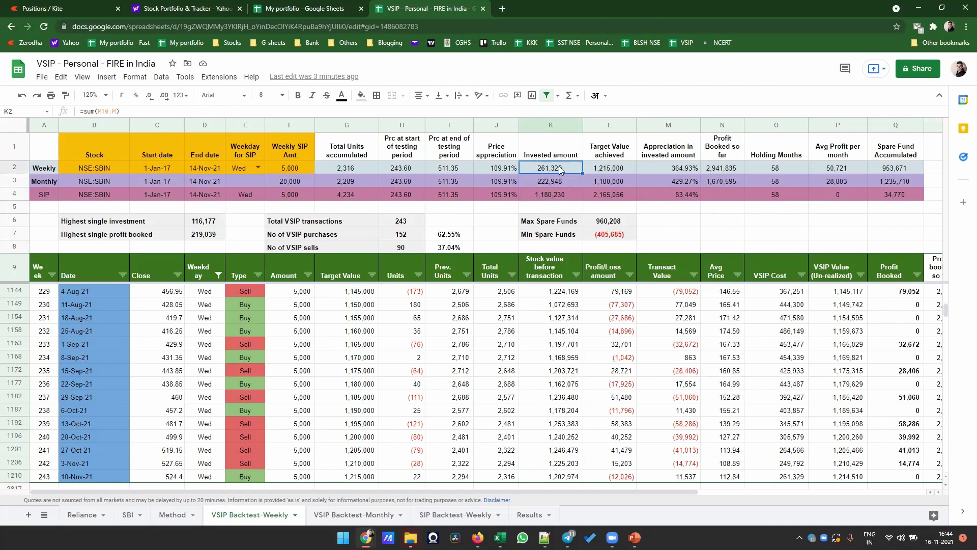
pyautogui.click(546, 198)
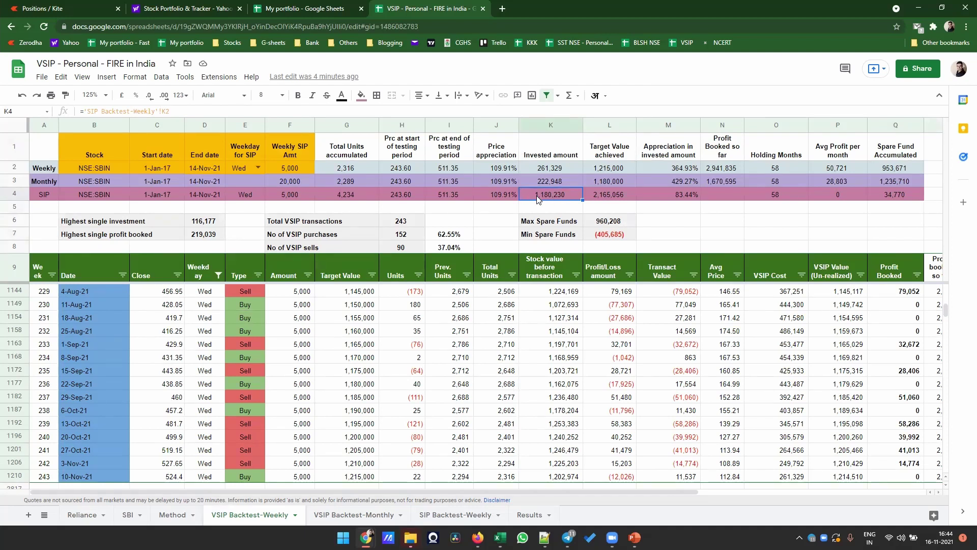
# Review the SIP row's target value achieved and appreciation in invested amount against the invested amounts of the SIP and Weekly rows.
pyautogui.click(547, 169)
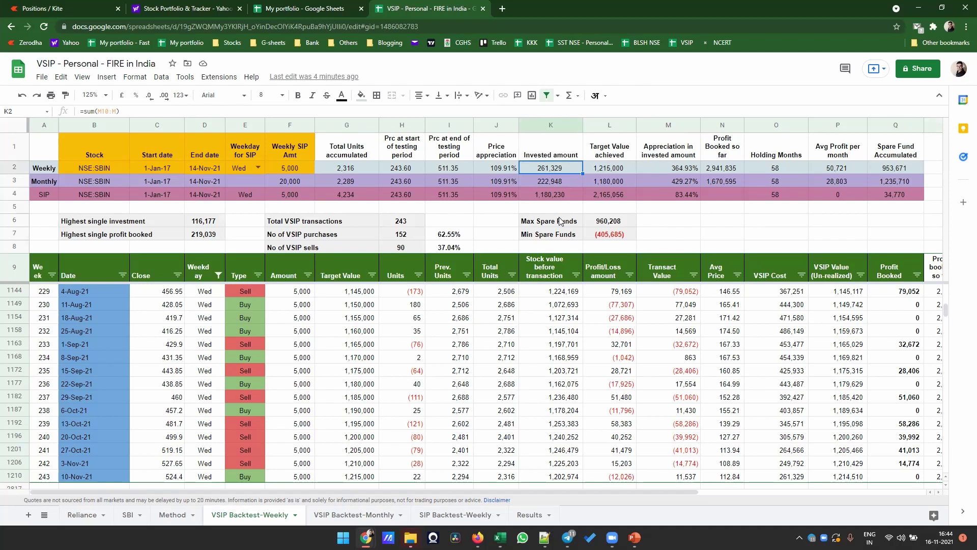
pyautogui.click(612, 195)
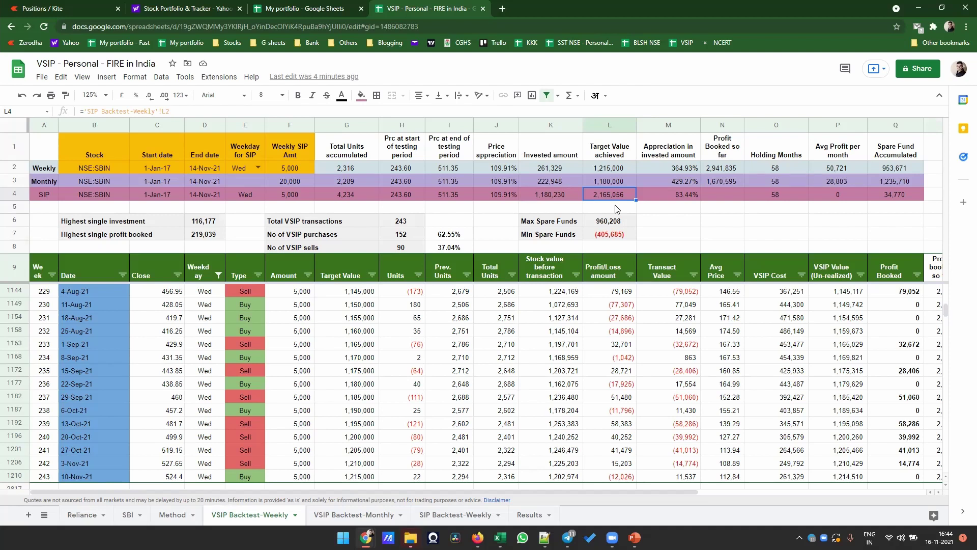
pyautogui.click(675, 197)
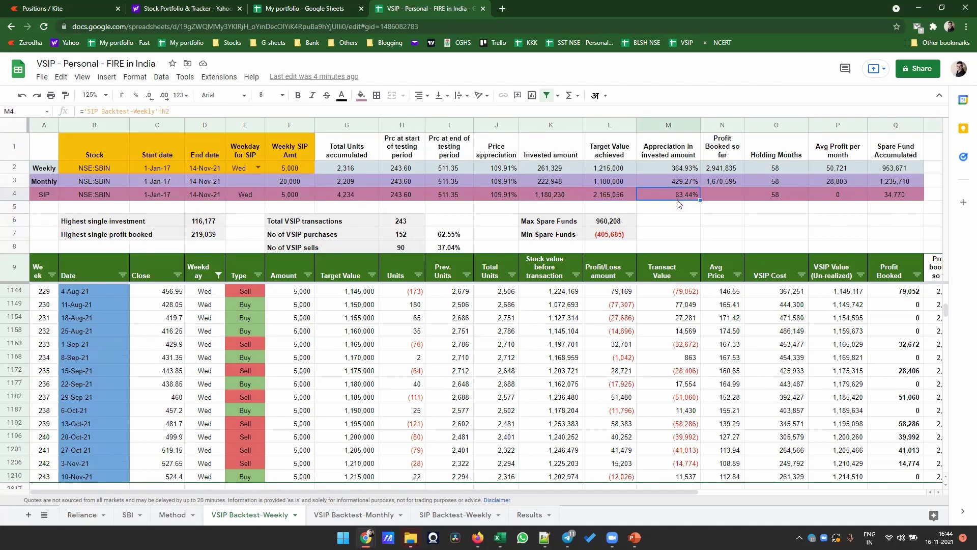
pyautogui.click(548, 196)
pyautogui.click(595, 195)
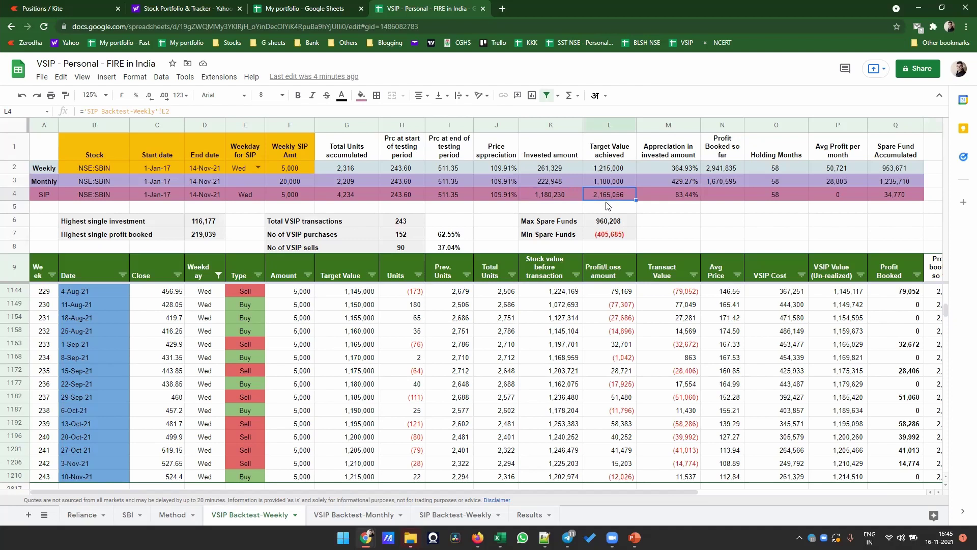
pyautogui.click(677, 196)
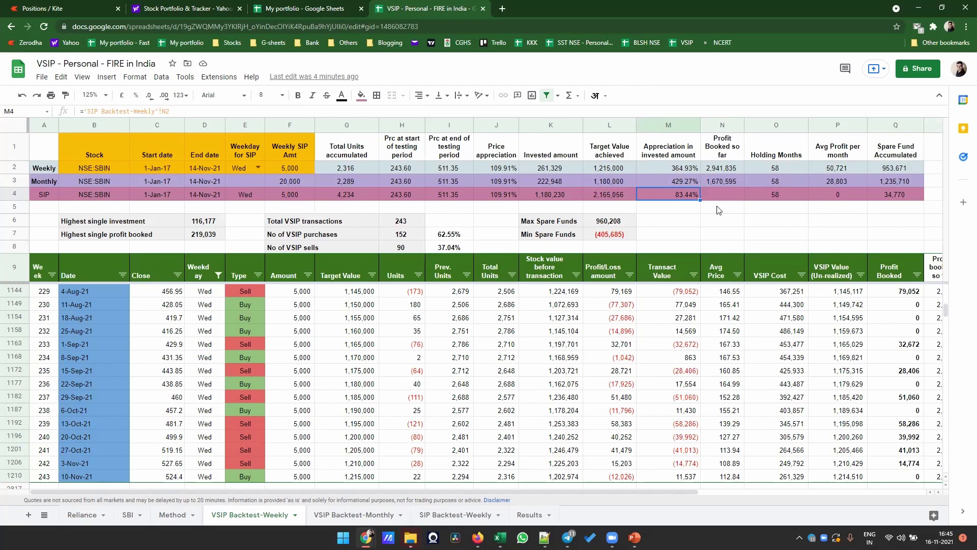
# Check the Weekly row's invested amount, and review the SIP row's average profit per month and spare fund accumulated.
pyautogui.click(543, 168)
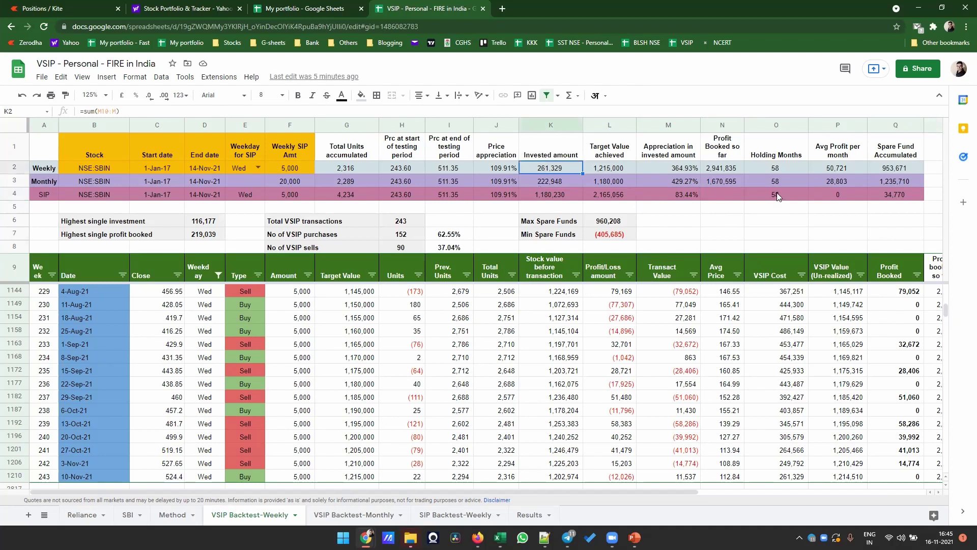
pyautogui.click(842, 196)
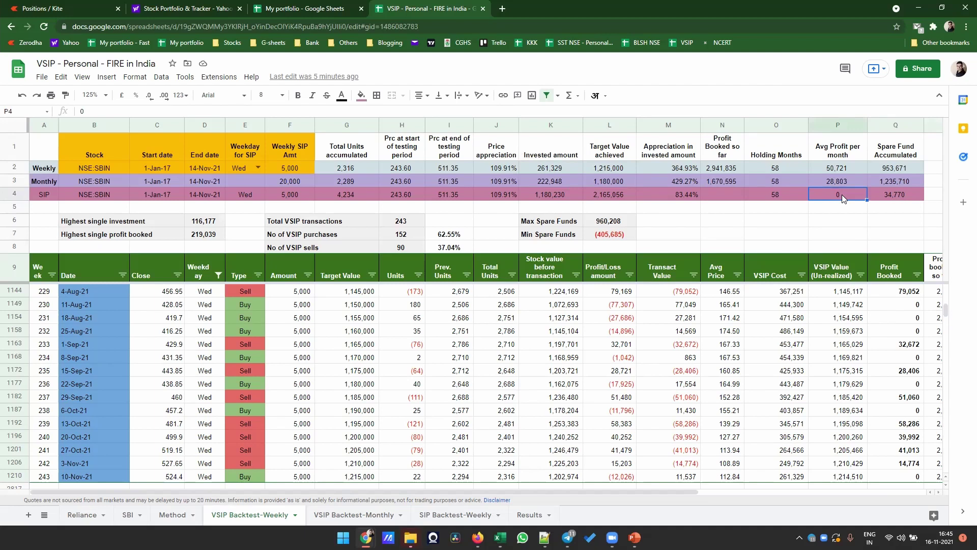
pyautogui.click(894, 199)
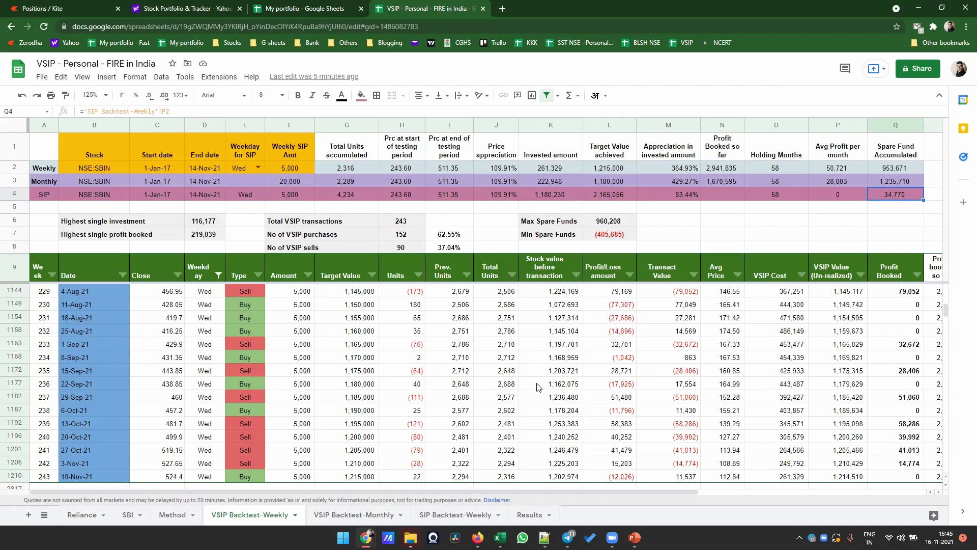
# Look through the weekly transactions back to early 2021, examining the transact values and the Spare Fund Accumulated formula in T1012.
pyautogui.scroll(-2, 539, 387)
pyautogui.moveTo(650, 492); pyautogui.dragTo(769, 502)
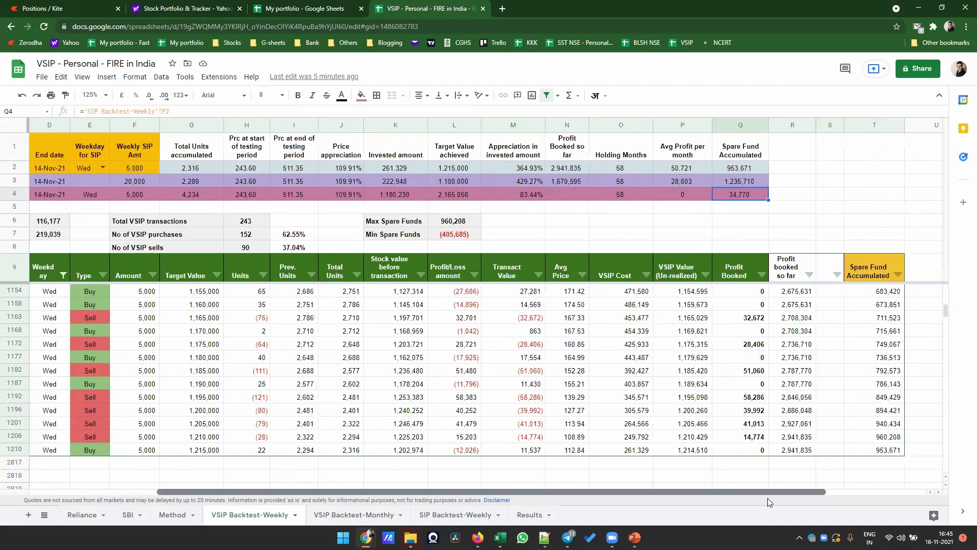
pyautogui.scroll(5, 466, 371)
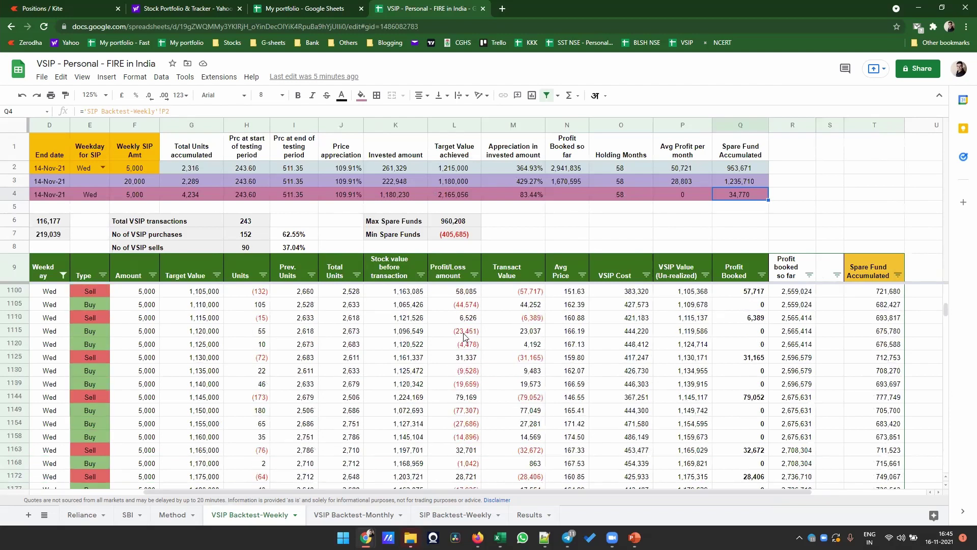
pyautogui.scroll(3, 520, 414)
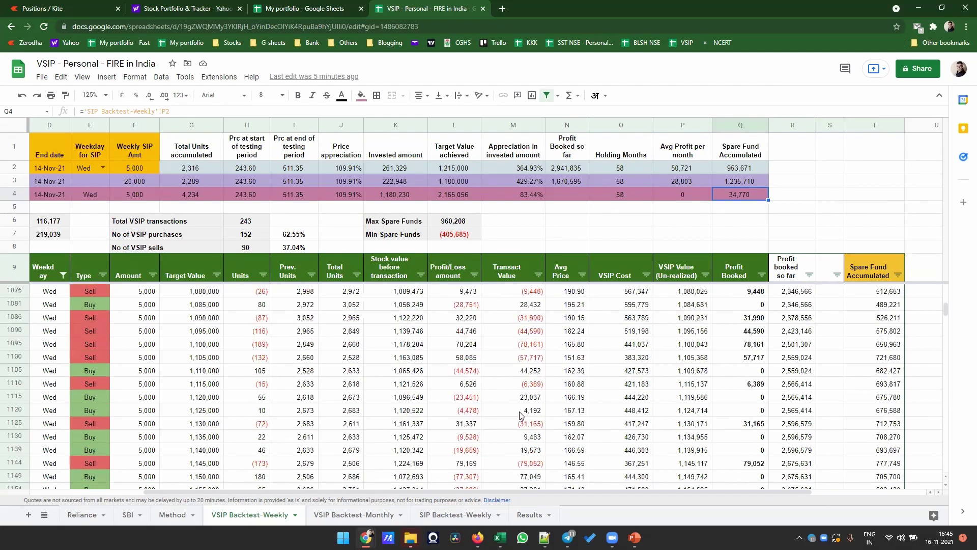
pyautogui.scroll(7, 520, 414)
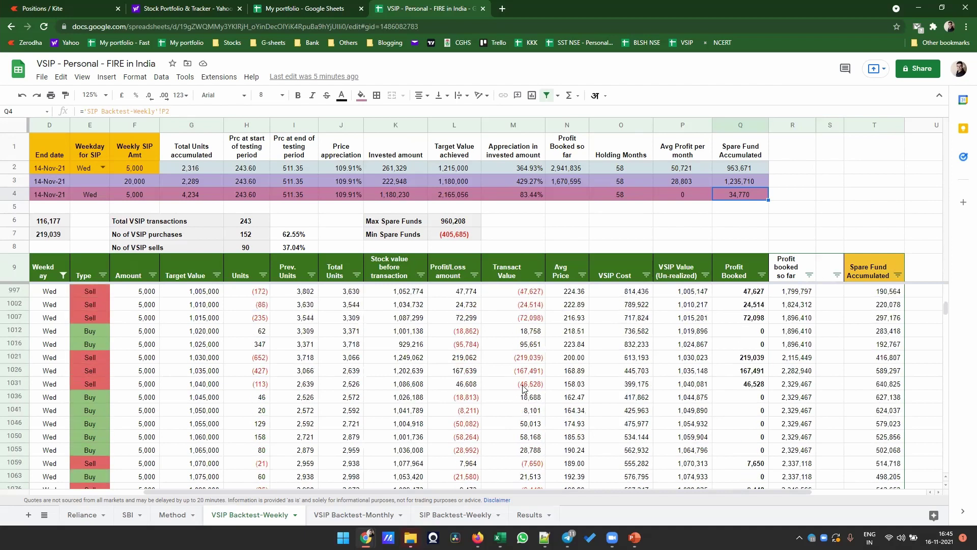
pyautogui.click(523, 358)
pyautogui.click(523, 345)
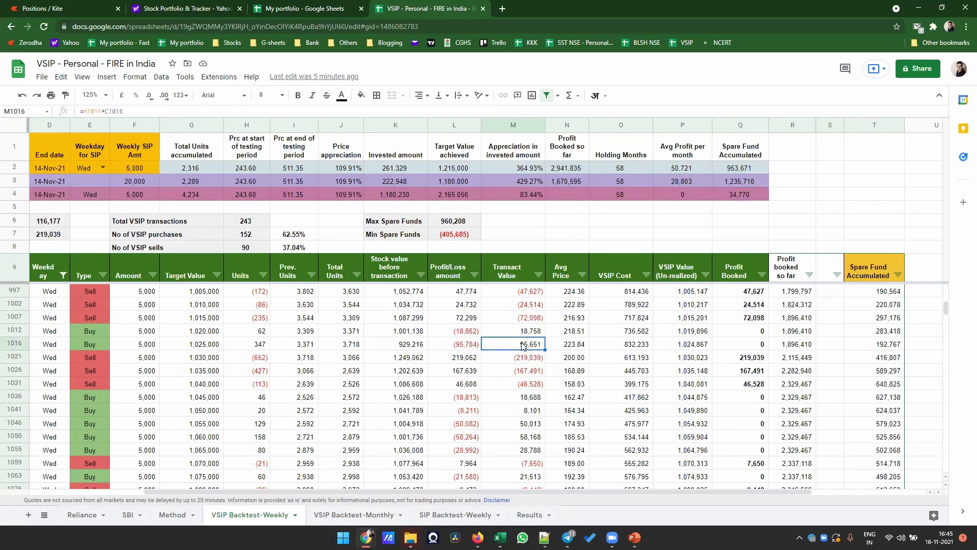
pyautogui.click(885, 331)
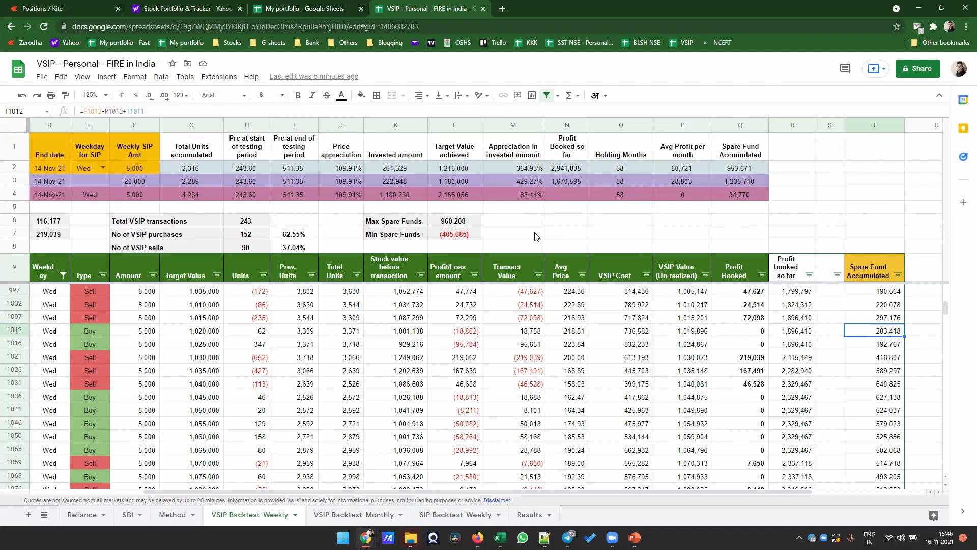
# Trace the SIP row's spare fund to the SIP Backtest-Weekly sheet and examine the Spare Fund Accumulated formulas for the first two purchases.
pyautogui.click(734, 196)
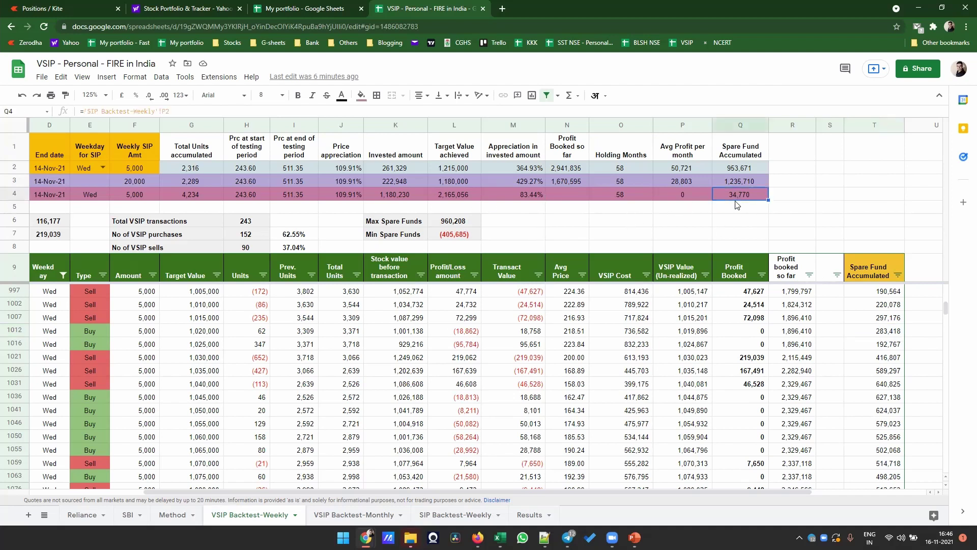
pyautogui.click(450, 517)
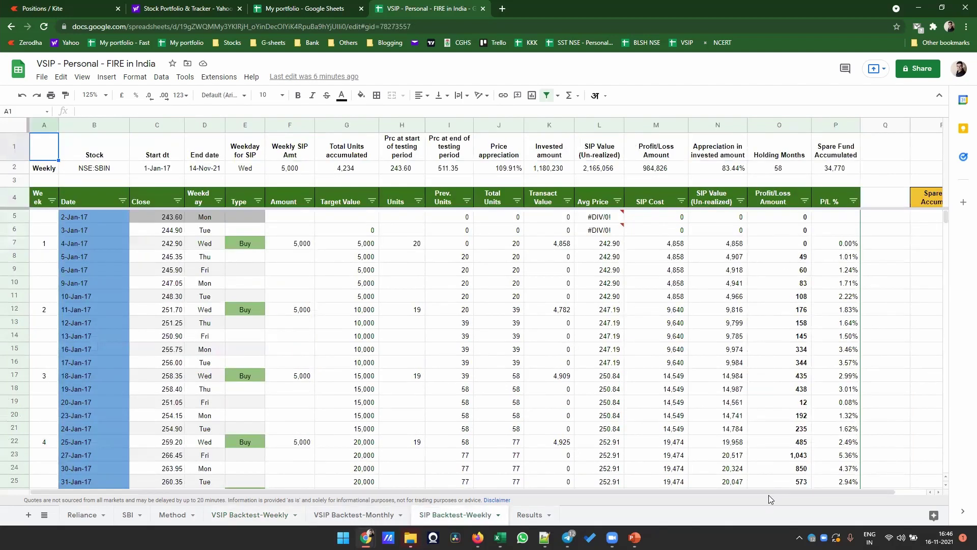
pyautogui.moveTo(806, 493); pyautogui.dragTo(812, 492)
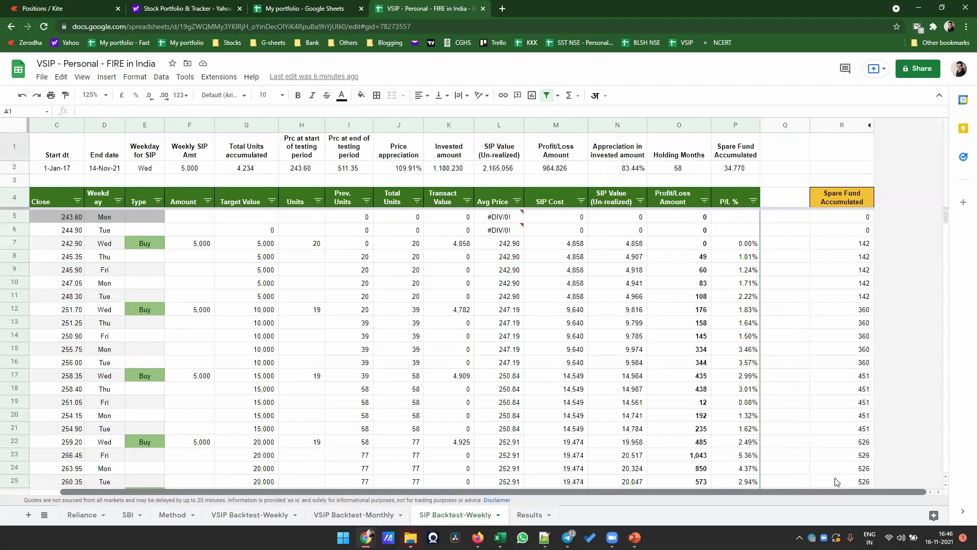
pyautogui.click(257, 245)
pyautogui.click(566, 248)
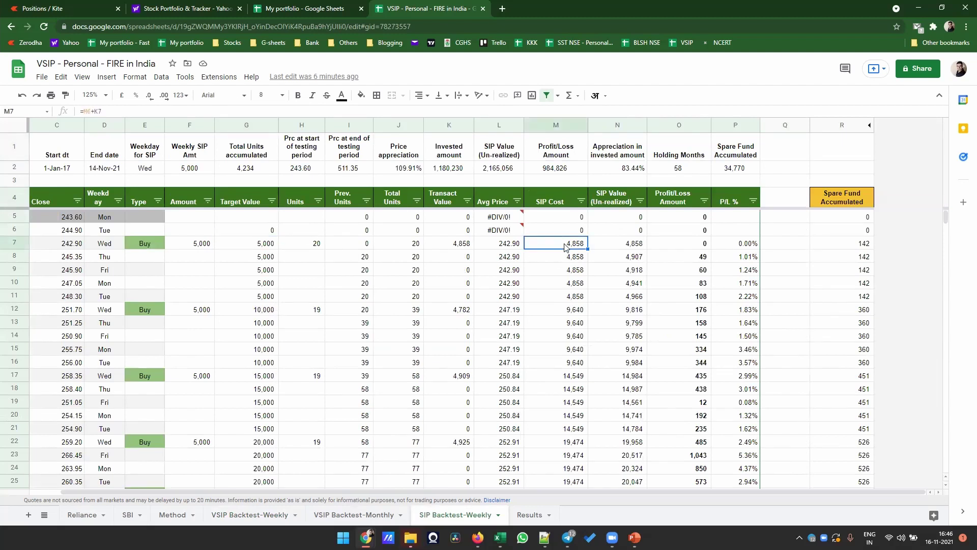
pyautogui.click(865, 247)
pyautogui.click(855, 308)
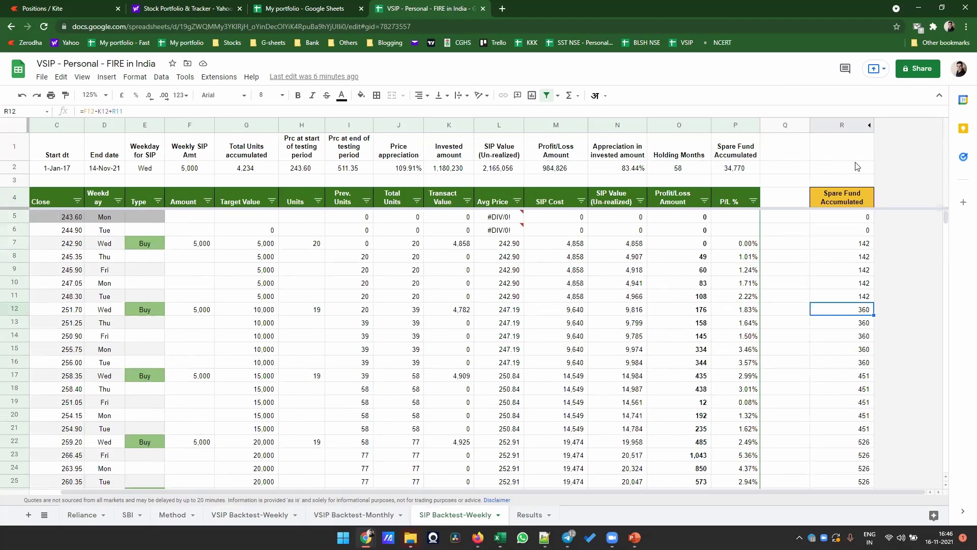
# Return to VSIP Backtest-Weekly and examine the highest single investment and highest single profit booked formulas in the statistics block.
pyautogui.click(250, 515)
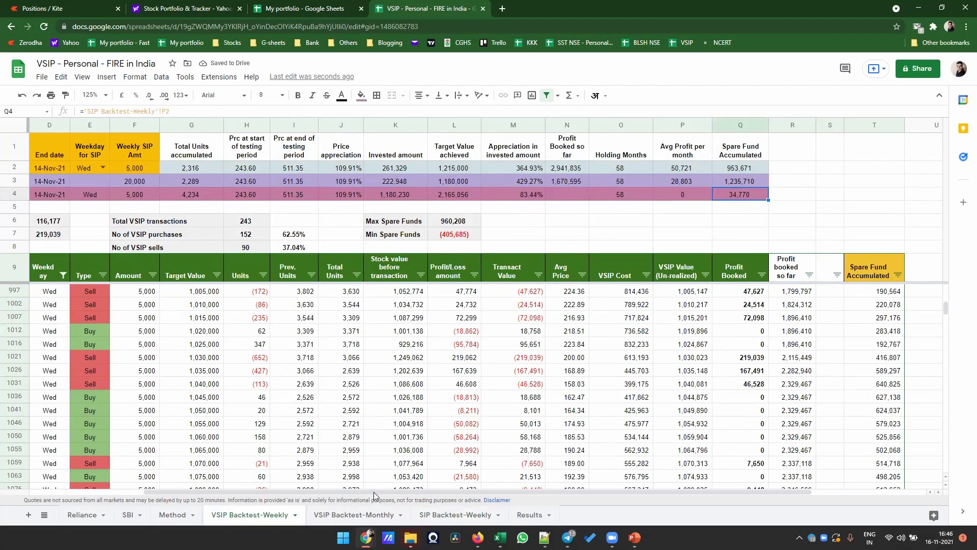
pyautogui.moveTo(91, 223); pyautogui.dragTo(604, 244)
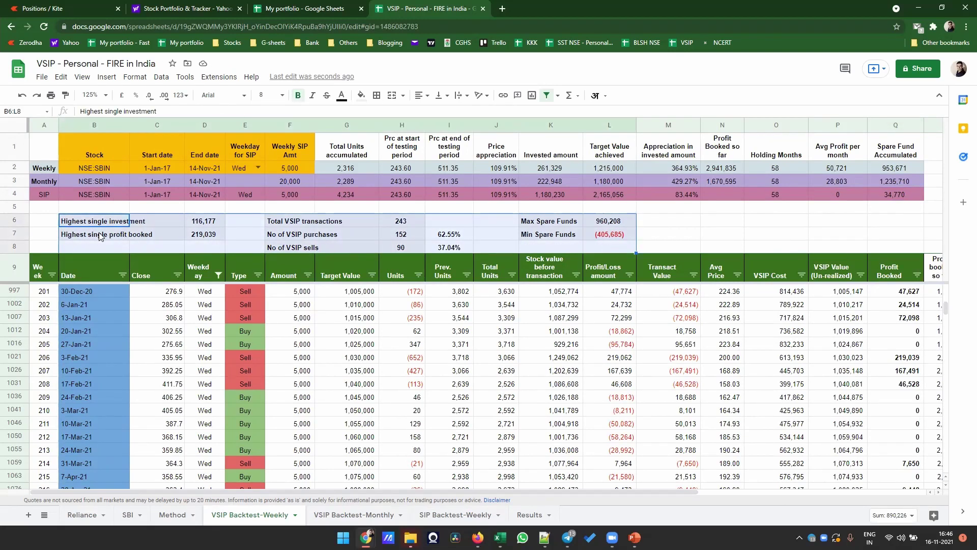
pyautogui.click(81, 222)
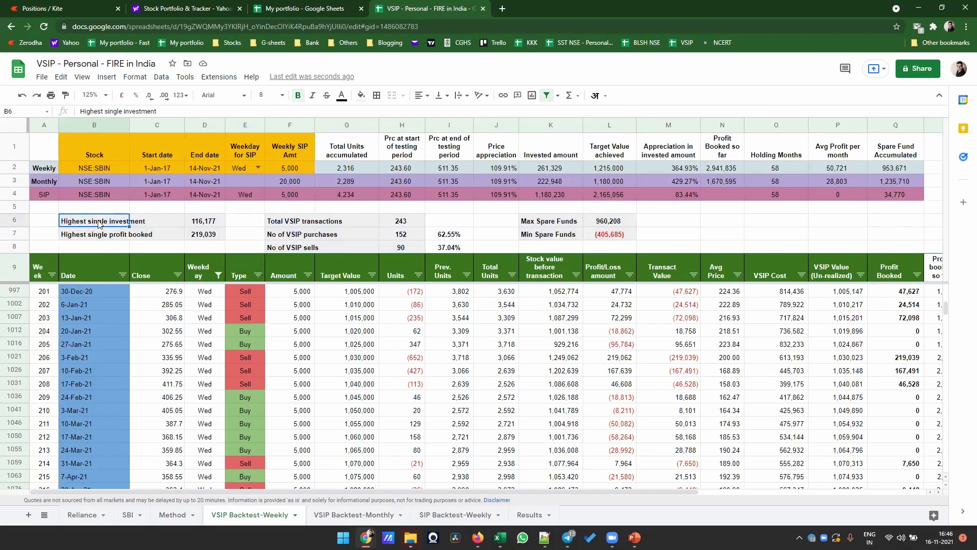
pyautogui.click(199, 226)
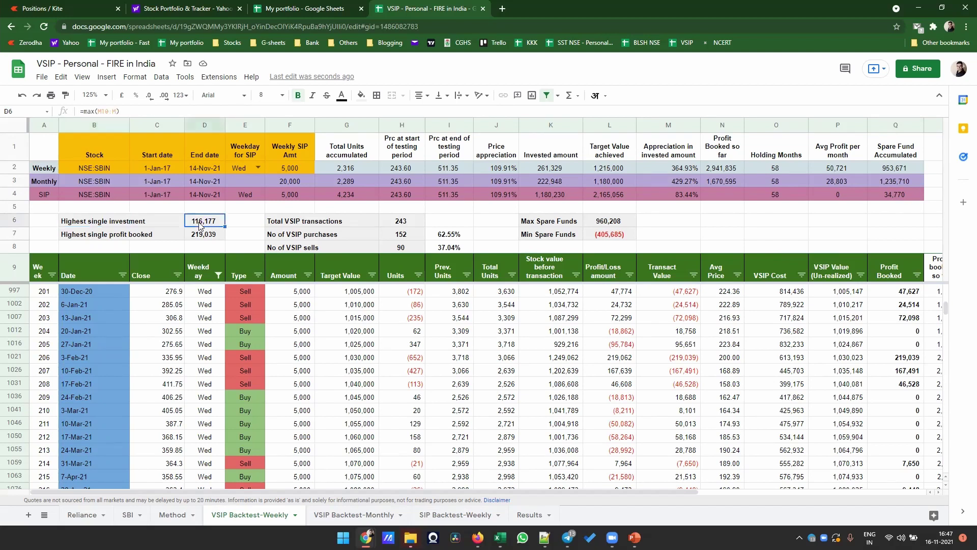
pyautogui.click(85, 239)
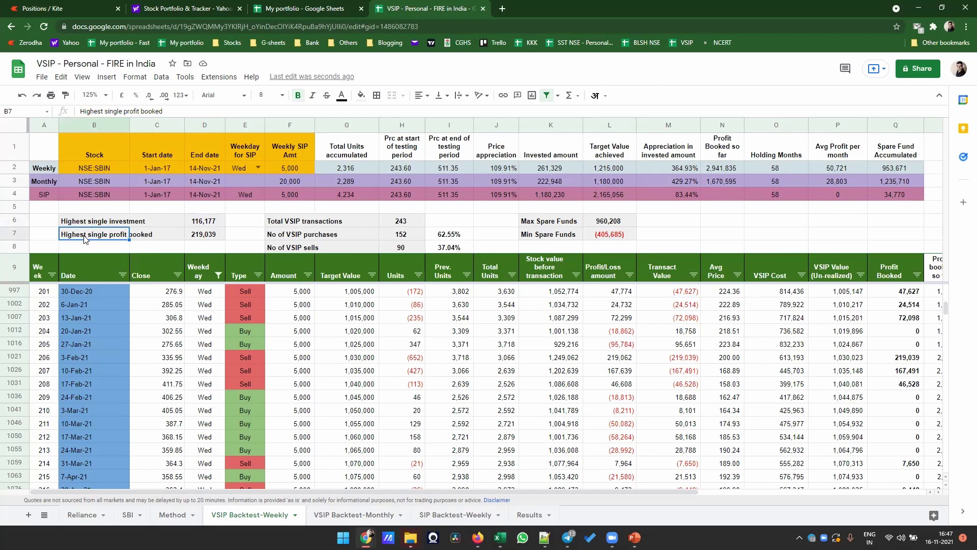
pyautogui.click(202, 239)
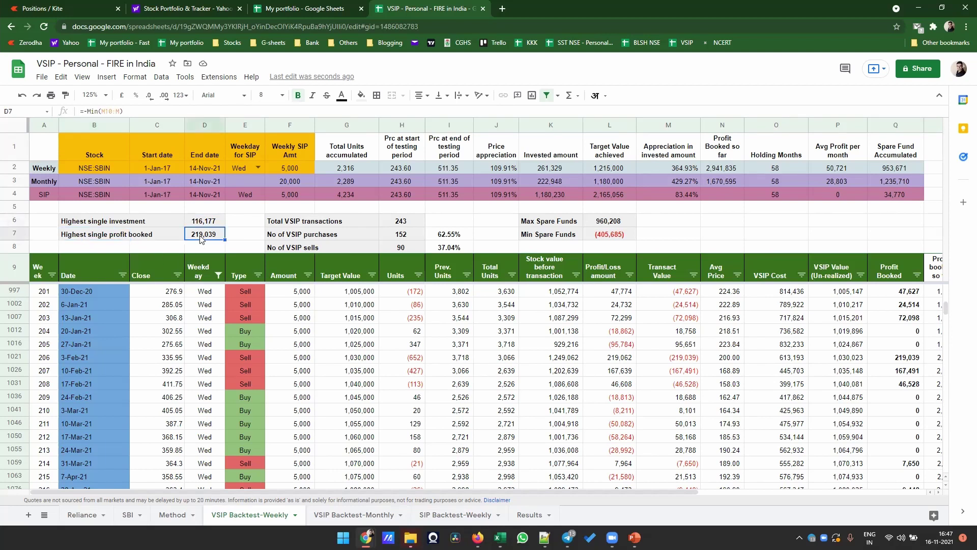
# Compare the closing prices and transact values of the late January and February 2021 rows with the highest single investment and profit booked.
pyautogui.click(682, 362)
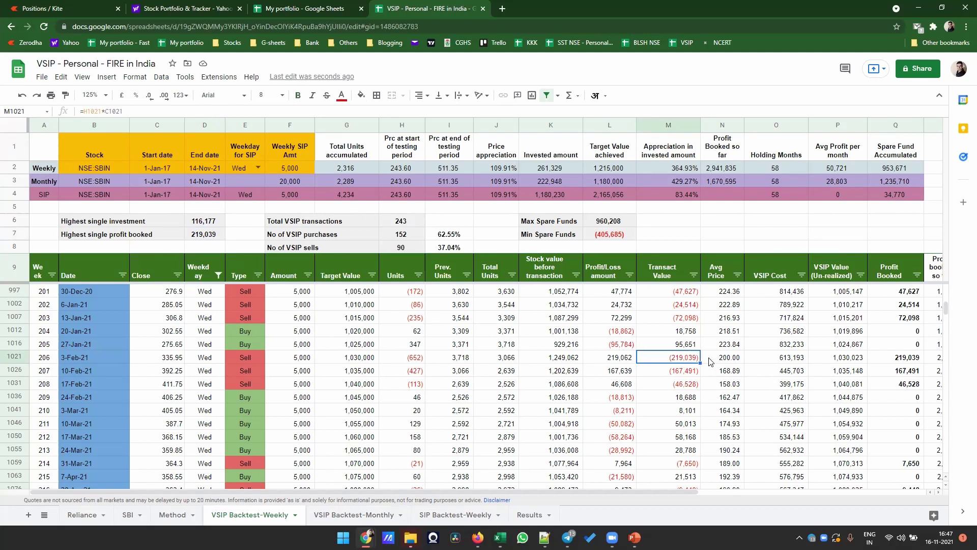
pyautogui.click(165, 349)
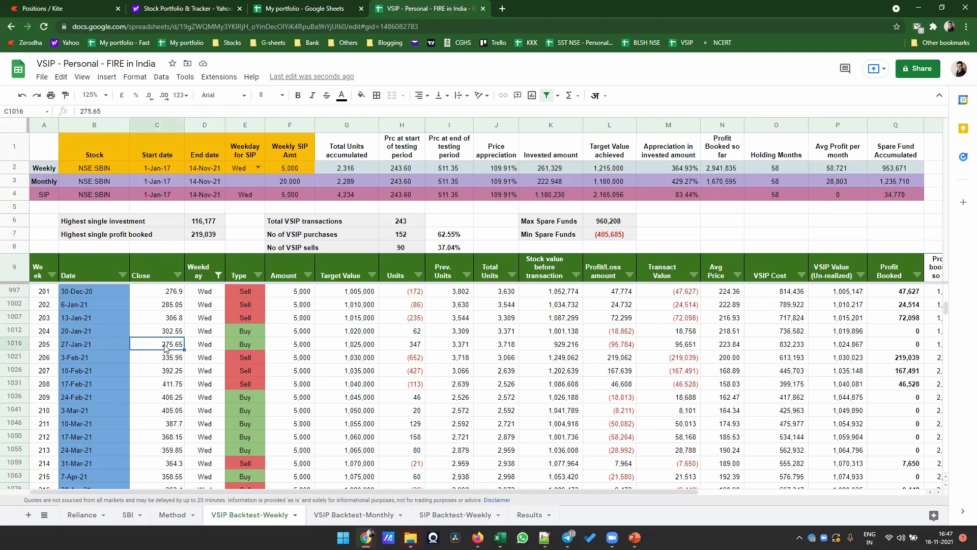
pyautogui.click(163, 358)
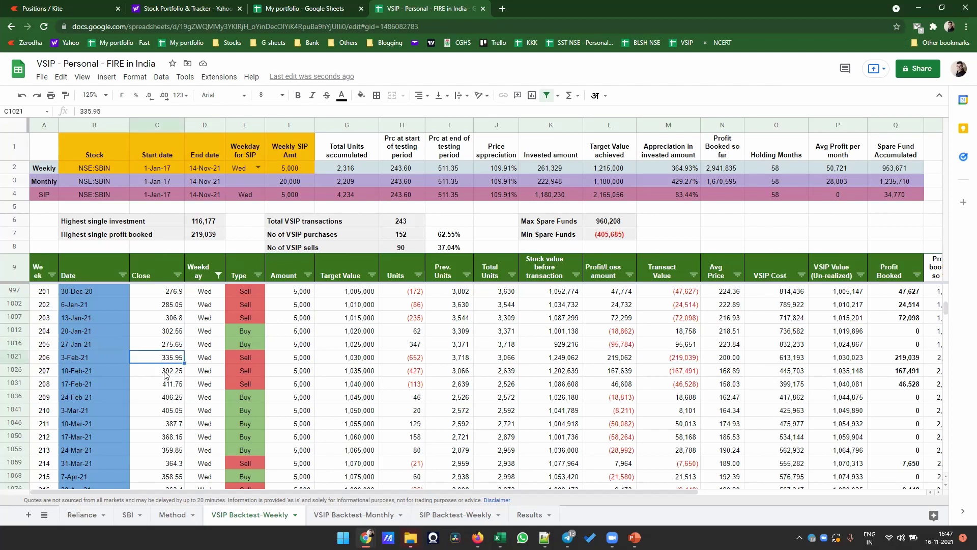
pyautogui.click(165, 375)
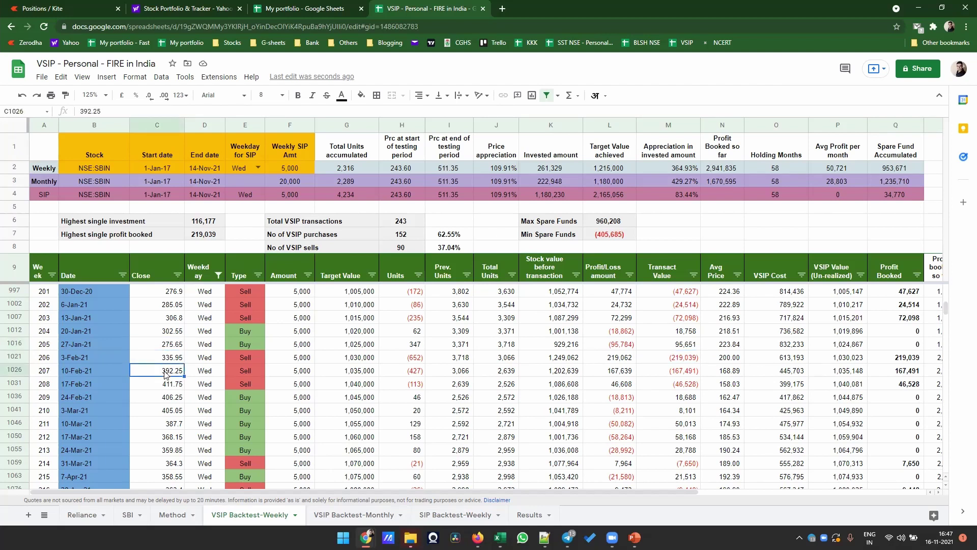
pyautogui.moveTo(672, 357); pyautogui.dragTo(659, 403)
pyautogui.click(658, 402)
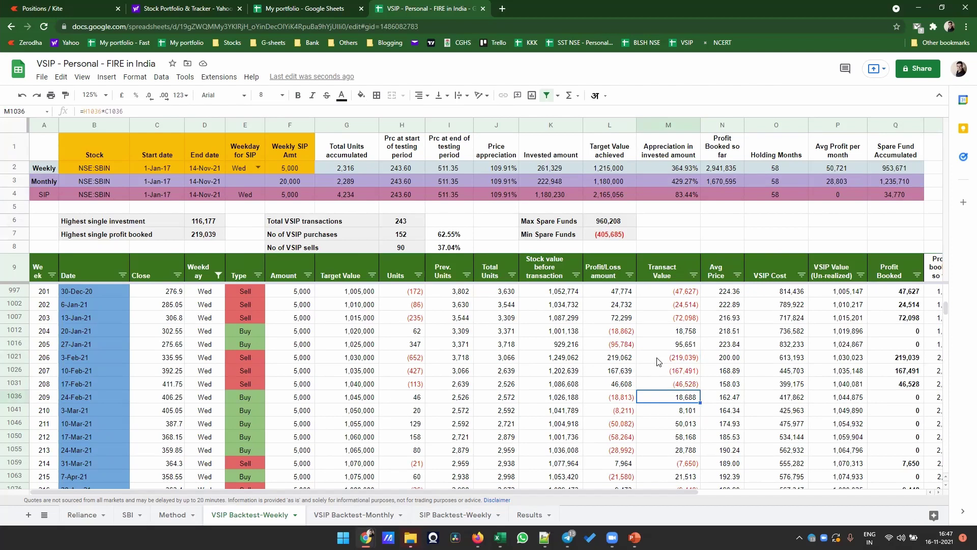
pyautogui.click(203, 224)
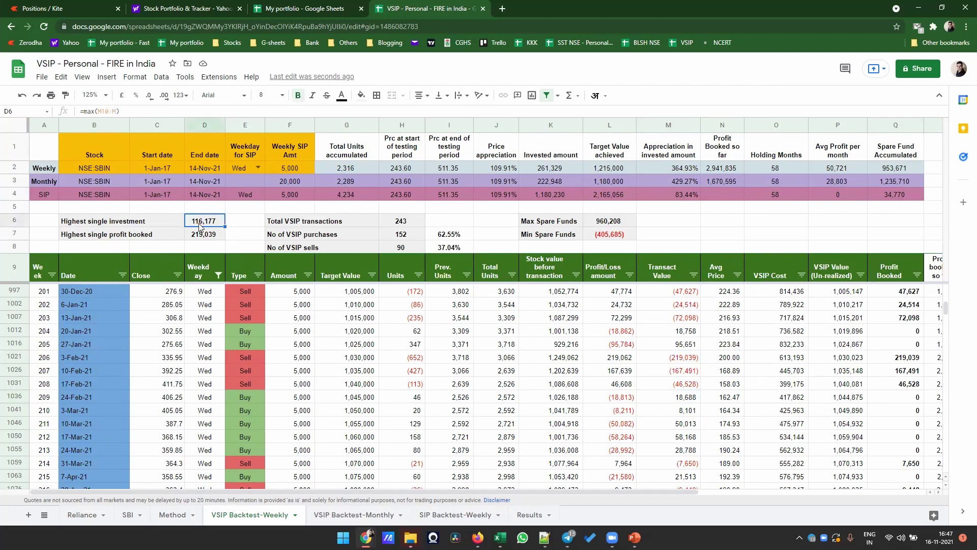
pyautogui.click(203, 238)
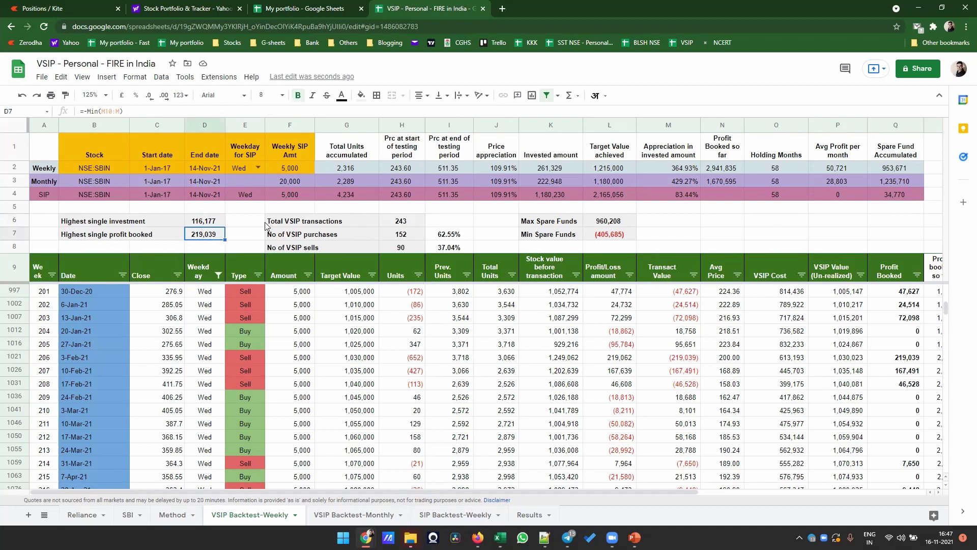
# Examine the formulas for the total VSIP transactions and the number of VSIP purchases.
pyautogui.click(289, 224)
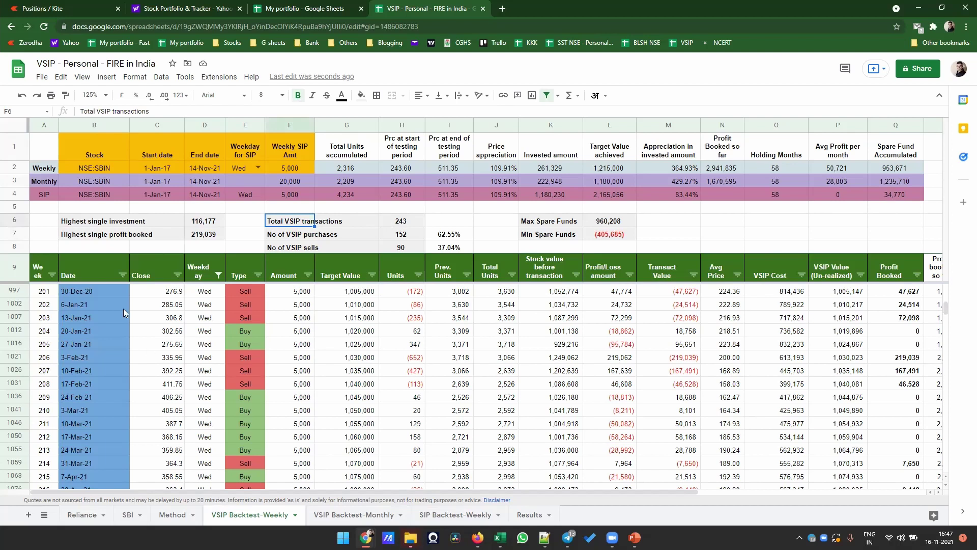
pyautogui.click(398, 224)
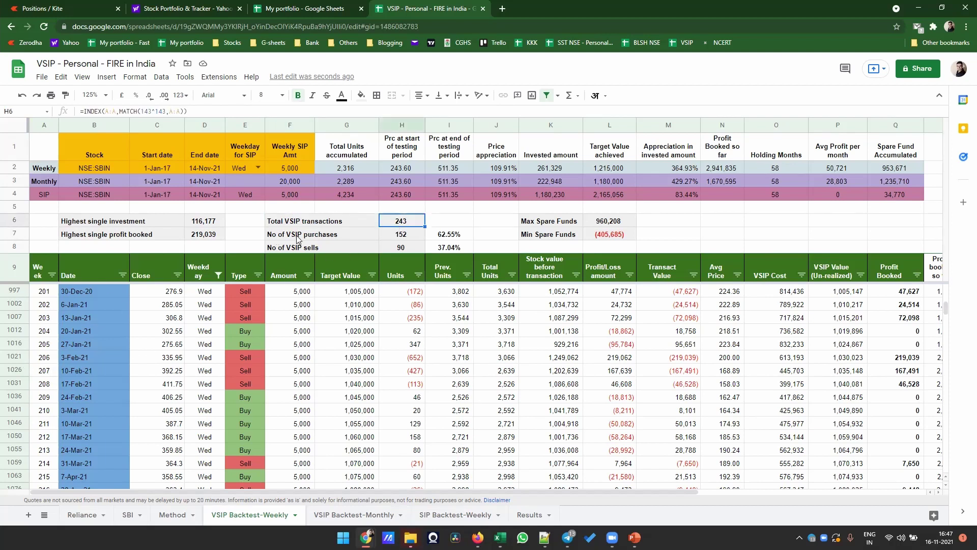
pyautogui.click(313, 235)
pyautogui.click(407, 237)
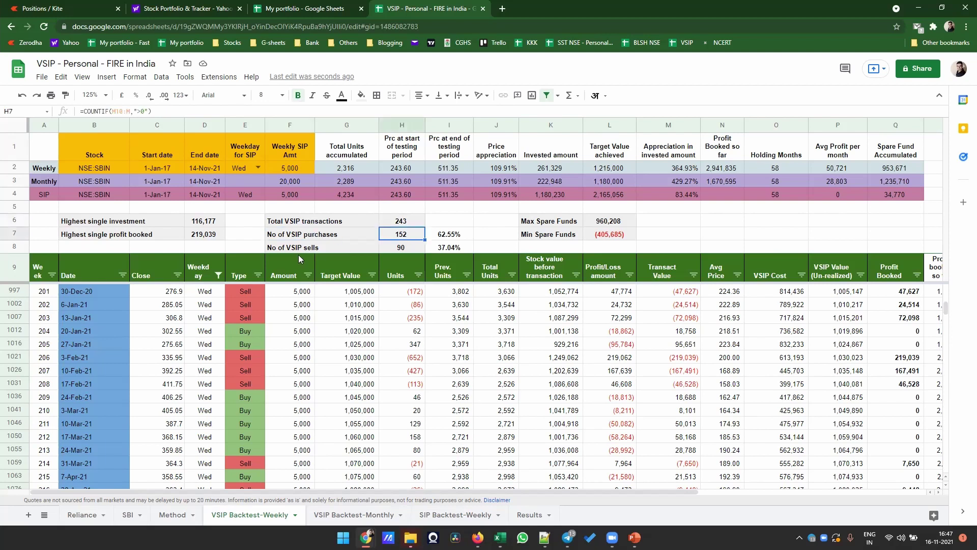
# Examine the formulas for the number of VSIP sells and the maximum and minimum spare funds.
pyautogui.click(396, 249)
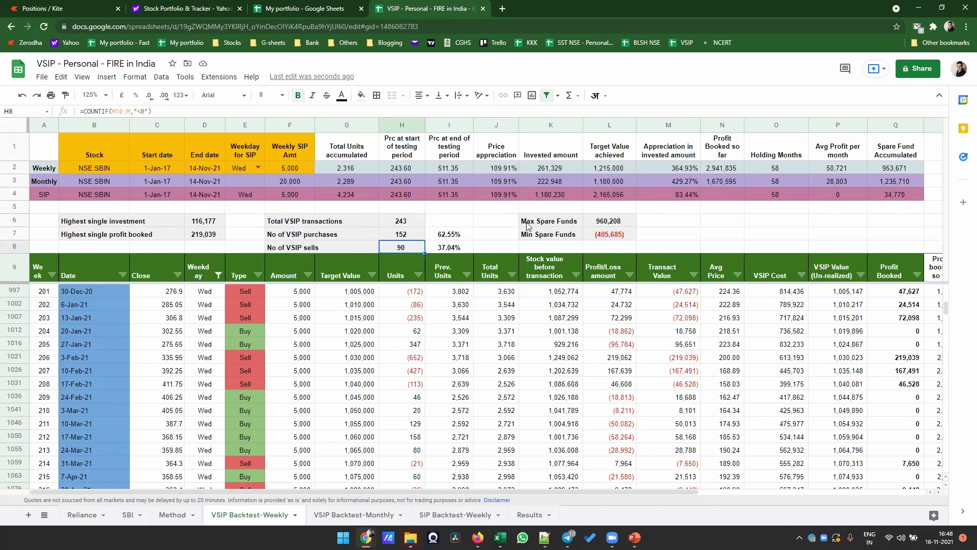
pyautogui.click(549, 226)
pyautogui.click(611, 228)
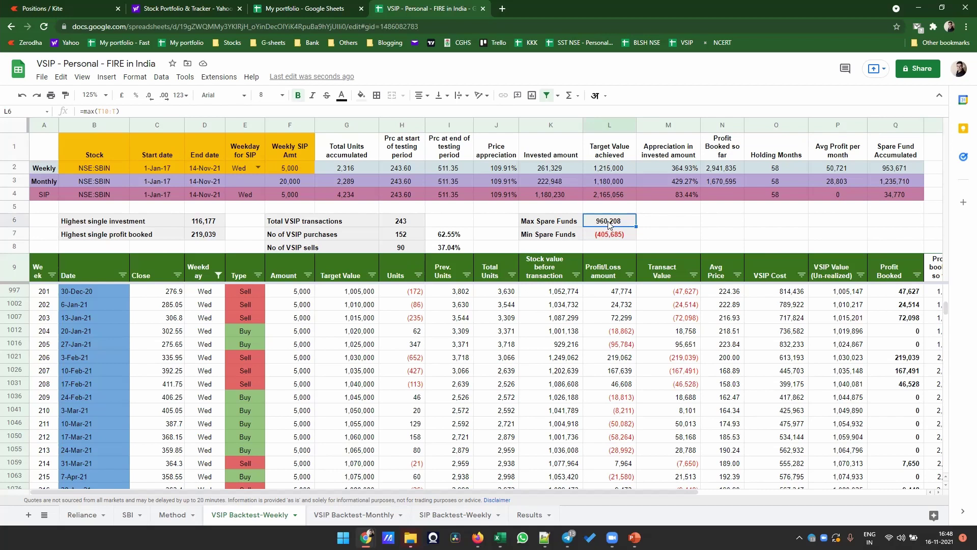
pyautogui.click(606, 236)
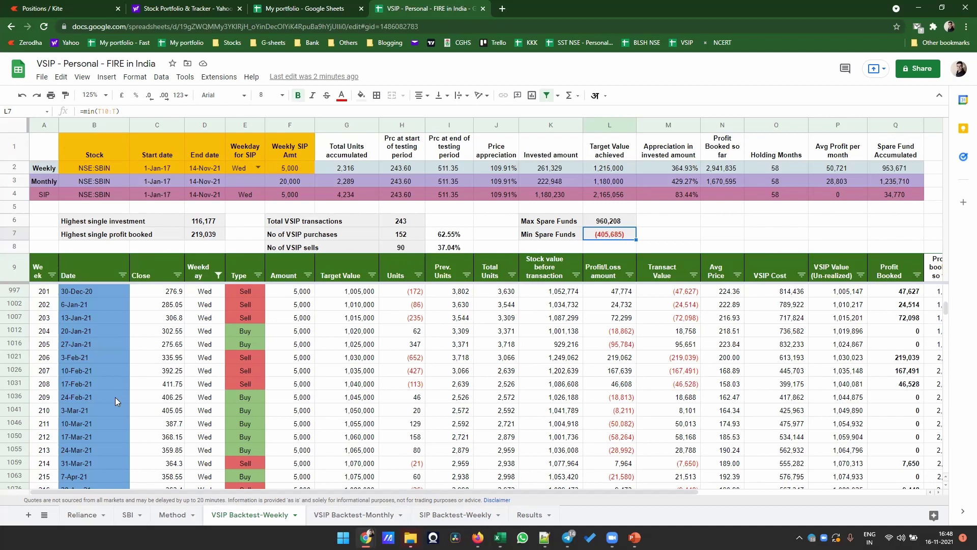
# Open the Reliance sheet and view the options for making a copy of the workbook, leaving without copying it.
pyautogui.click(80, 515)
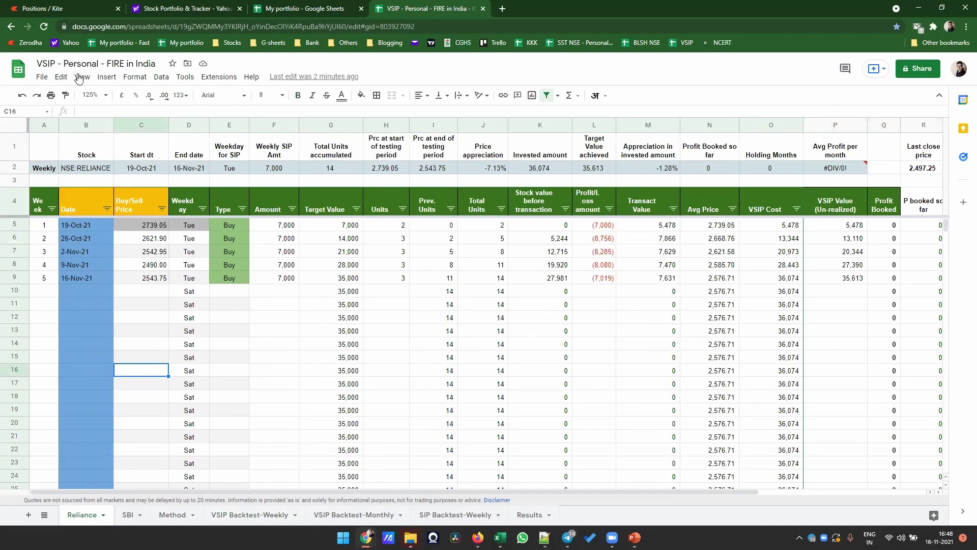
pyautogui.click(42, 77)
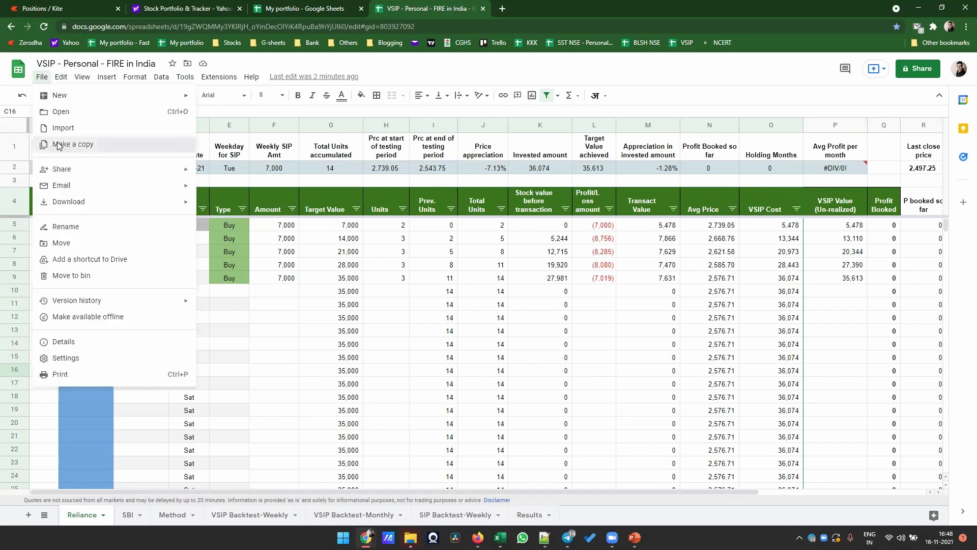
pyautogui.click(56, 144)
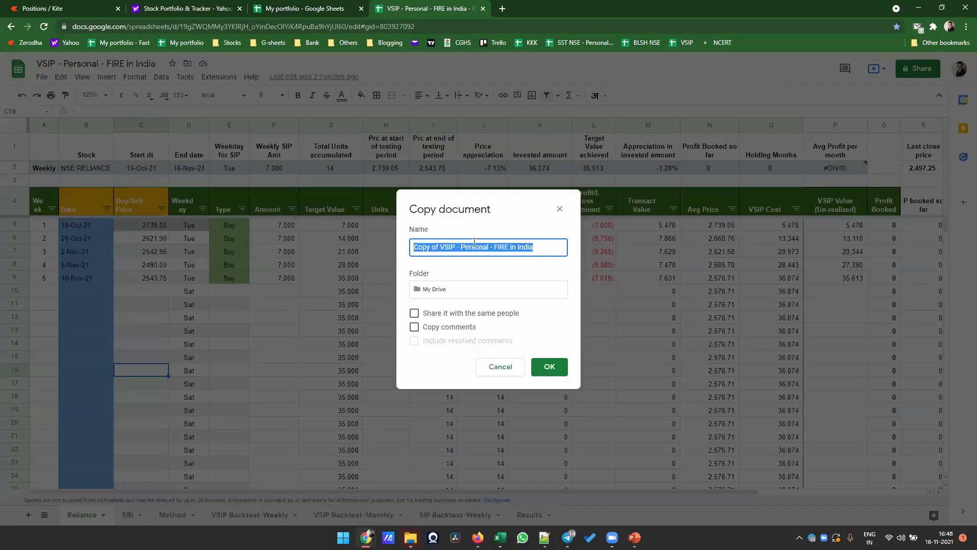
pyautogui.click(561, 214)
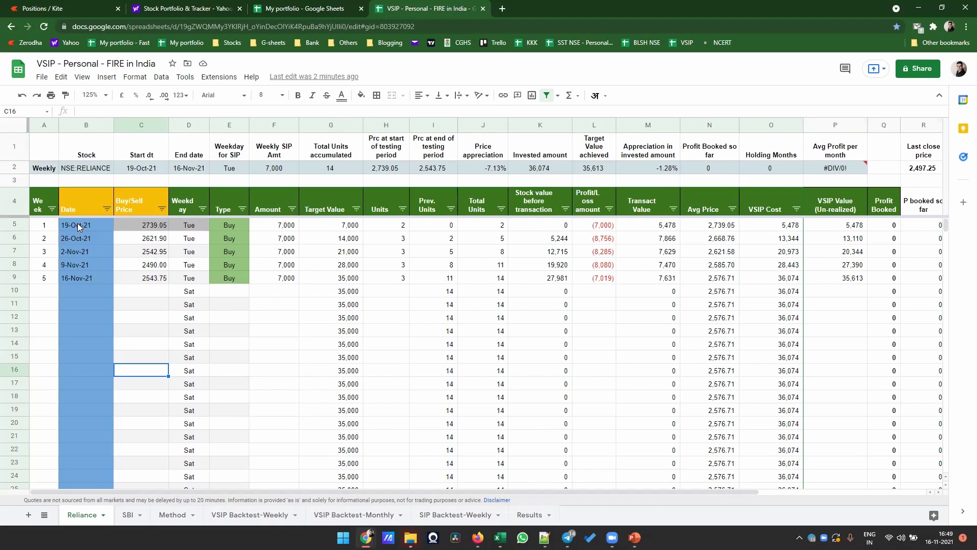
# Examine the stock, start date, end date formula and weekday for SIP in the Reliance sheet's Weekly summary row.
pyautogui.click(87, 172)
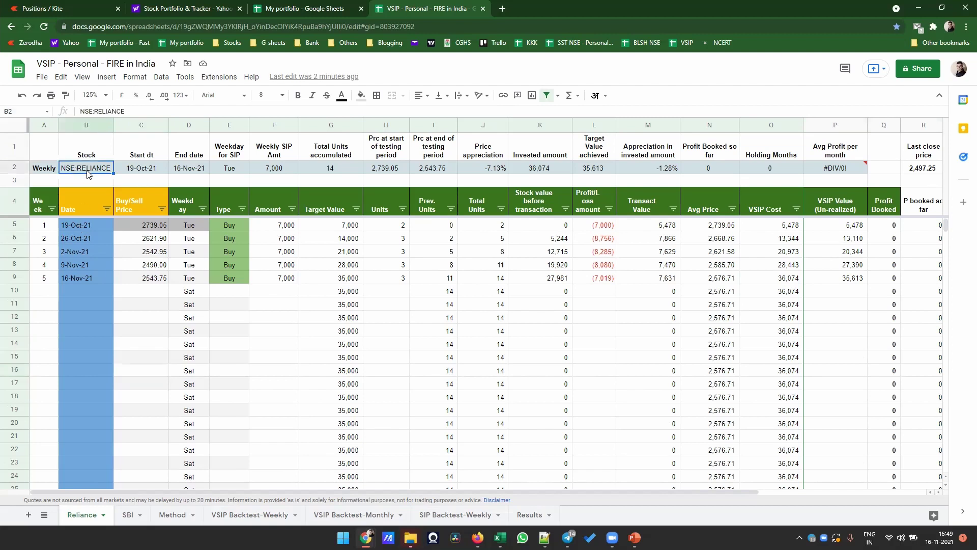
pyautogui.click(141, 169)
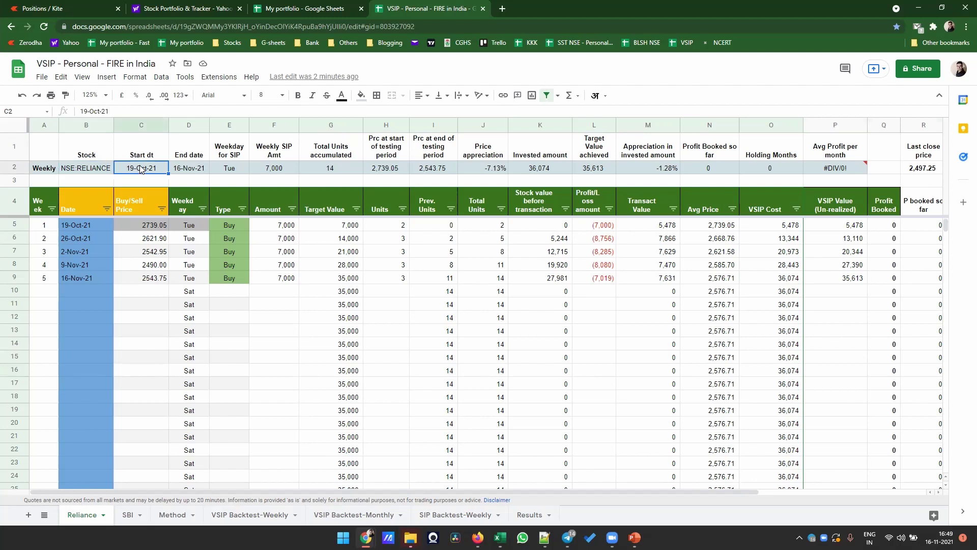
pyautogui.click(190, 173)
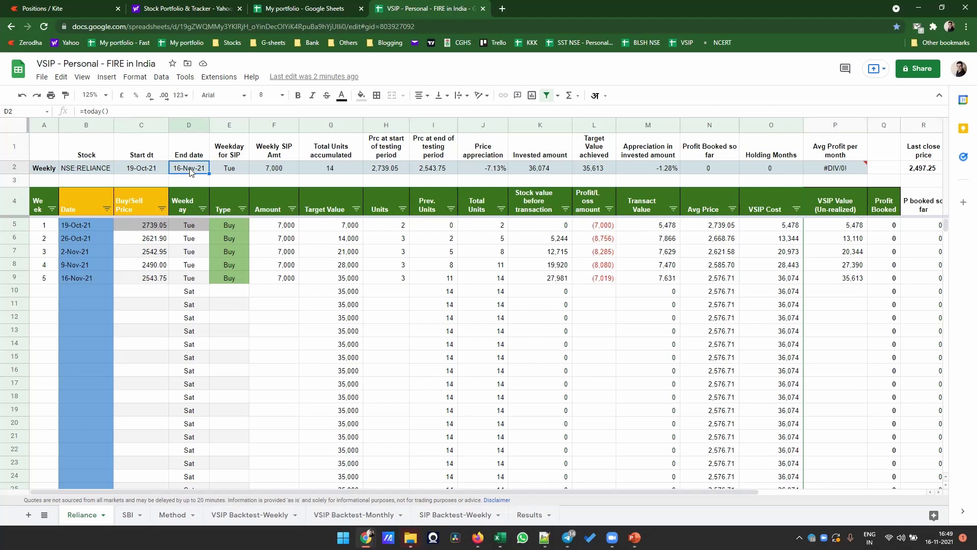
pyautogui.click(226, 170)
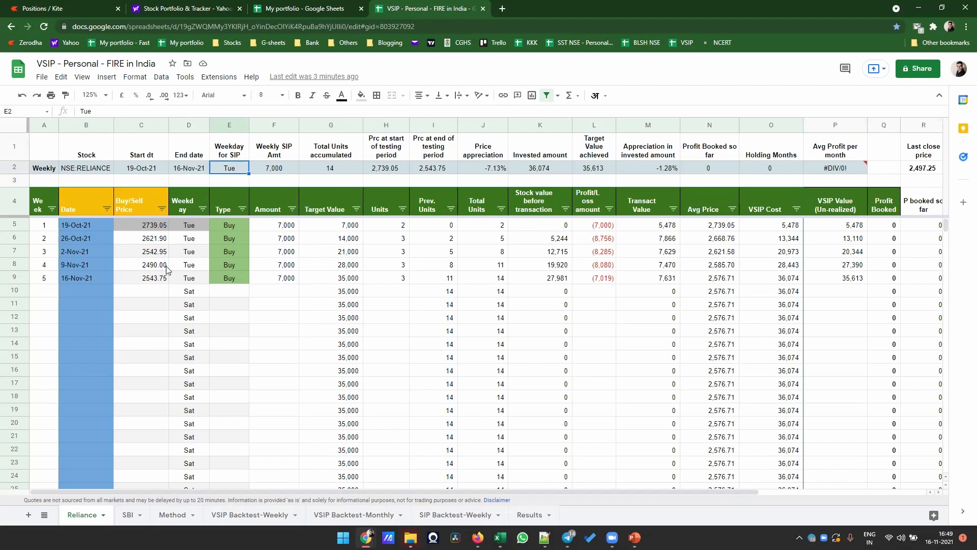
# Return to VSIP Backtest-Weekly and set the Weekday column's filter to include all weekdays.
pyautogui.click(248, 515)
pyautogui.click(218, 275)
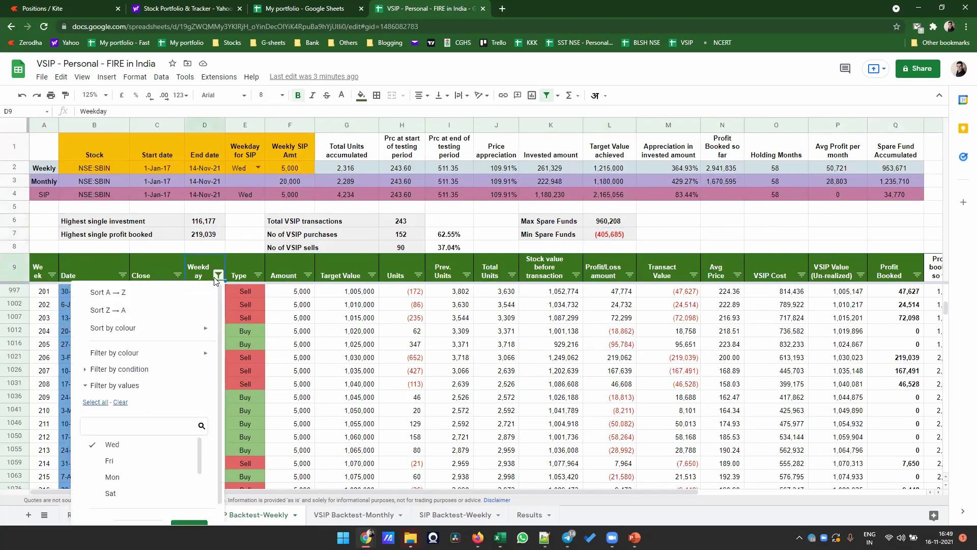
pyautogui.click(95, 402)
pyautogui.scroll(-1, 178, 524)
pyautogui.click(188, 513)
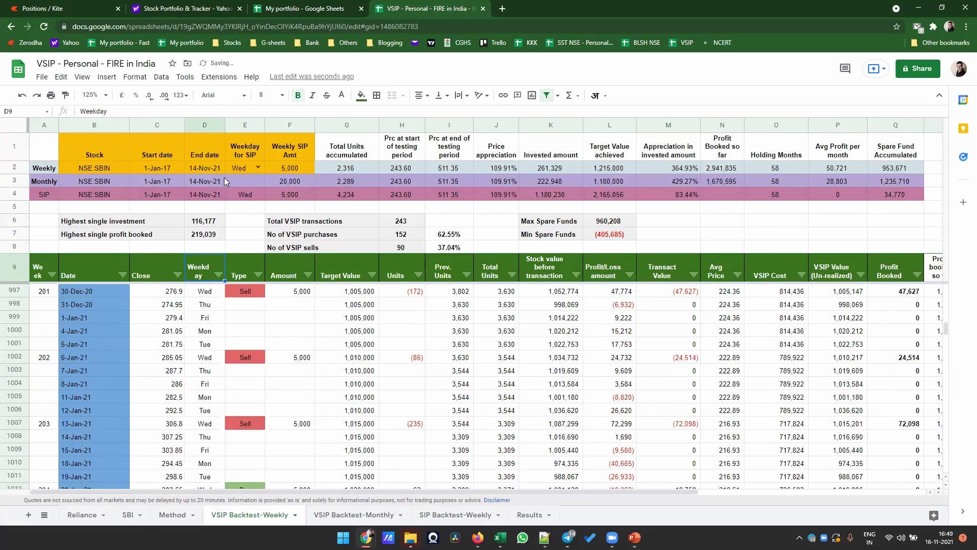
# Switch the weekday for SIP to Tue, check the first dated rows of the table, and switch it to Thu.
pyautogui.click(259, 168)
pyautogui.click(242, 199)
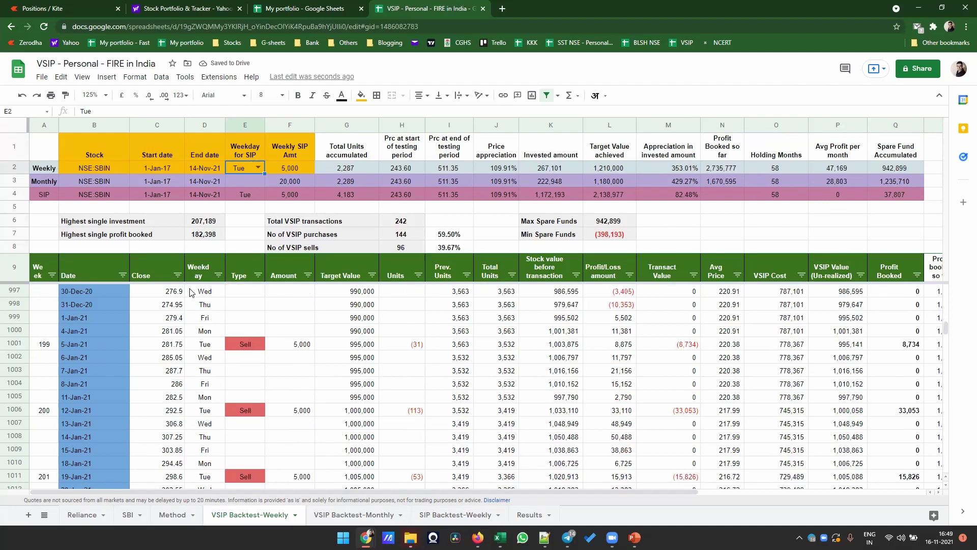
pyautogui.click(199, 270)
pyautogui.press('Down')
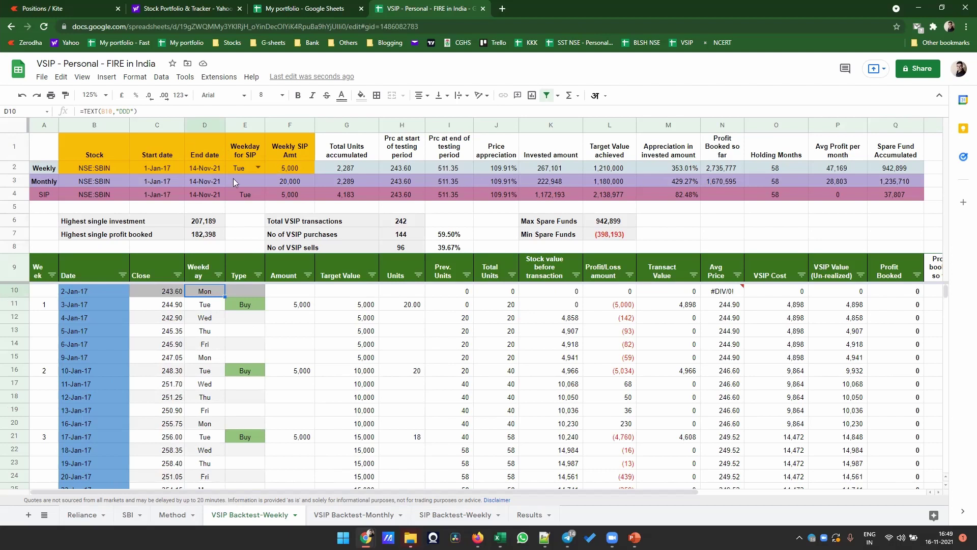
pyautogui.click(255, 166)
pyautogui.click(236, 223)
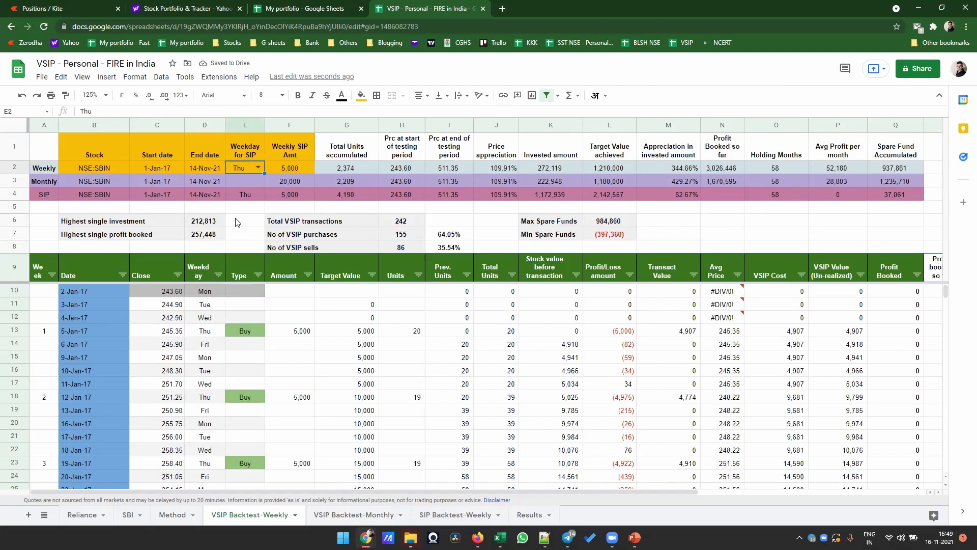
# On the Results sheet, examine the 10-year weekly and monthly RELIANCE test dates and the invested amounts for RELIANCE and HCLTECH.
pyautogui.click(522, 516)
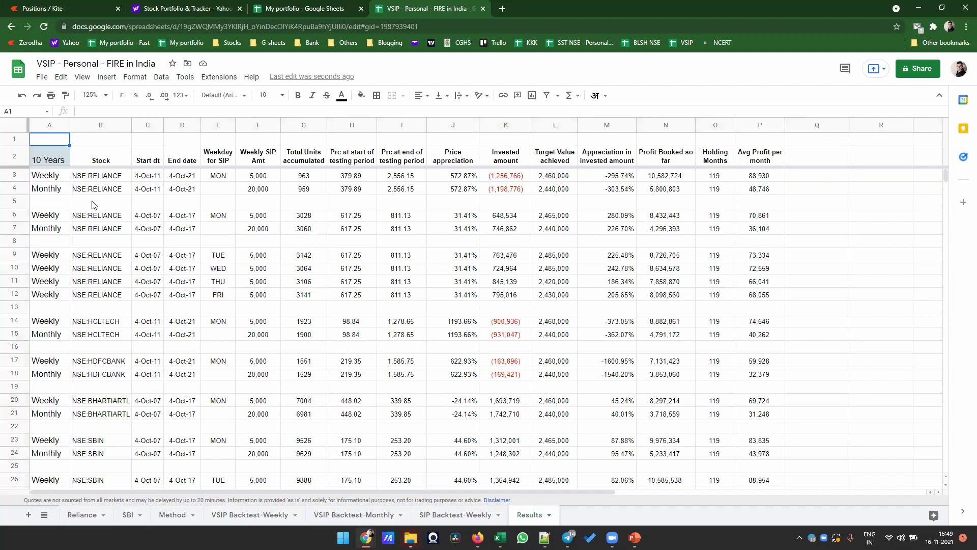
pyautogui.click(49, 163)
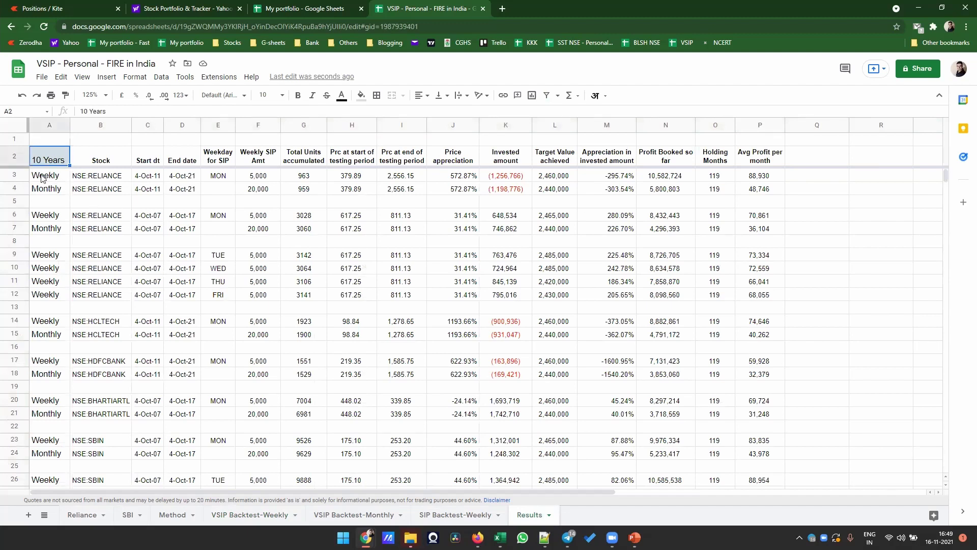
pyautogui.click(49, 179)
pyautogui.click(48, 190)
pyautogui.moveTo(91, 177); pyautogui.dragTo(175, 190)
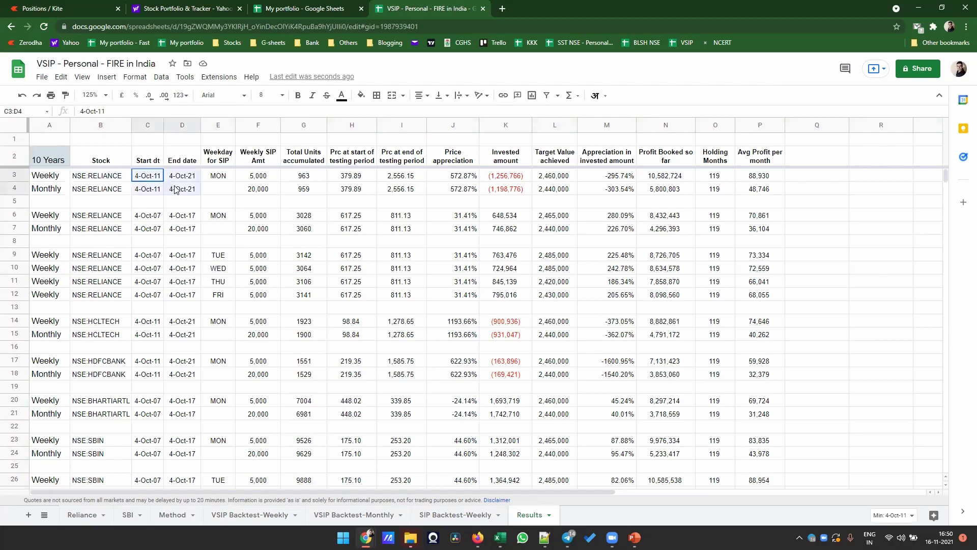
pyautogui.click(504, 179)
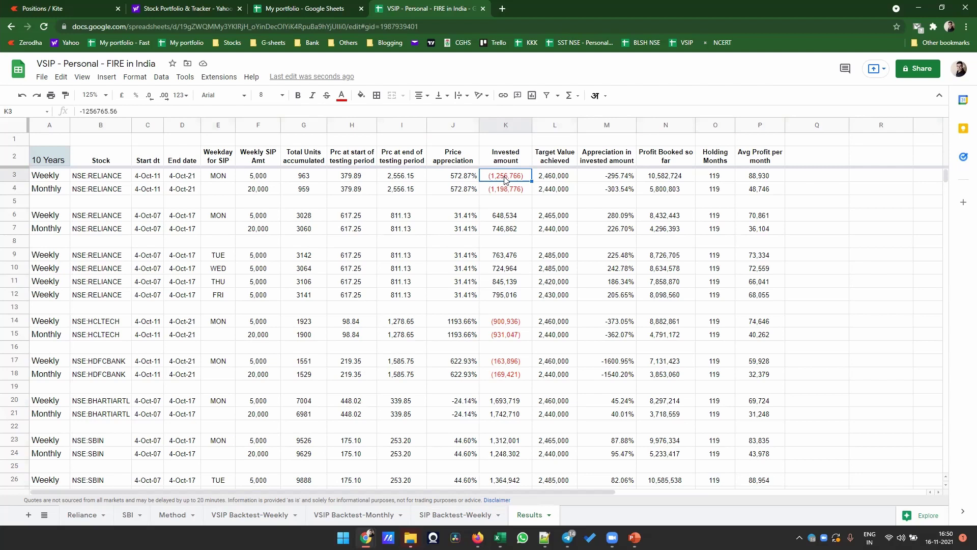
pyautogui.click(502, 326)
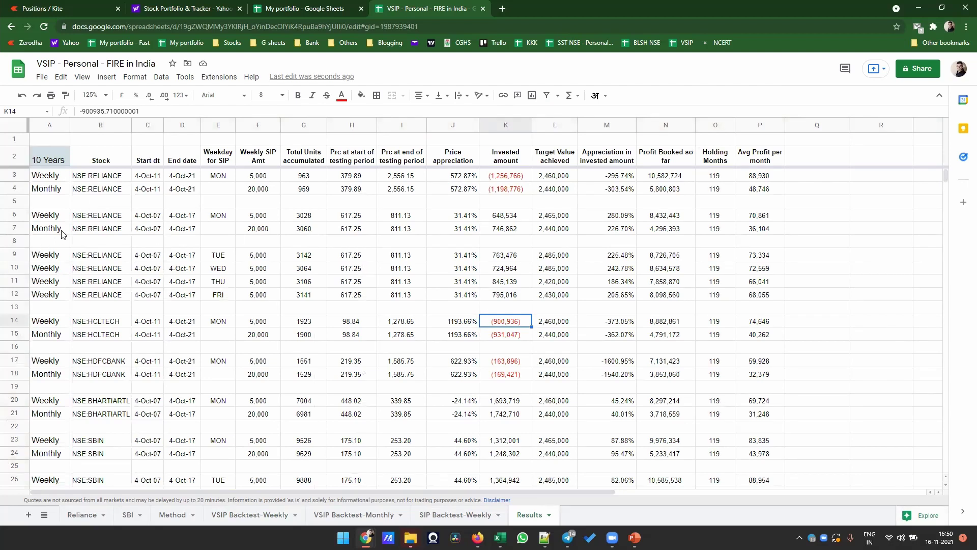
# Review the RELIANCE results by weekday, the other stocks' 10-year results, and the 5-year and 3-year sections.
pyautogui.click(224, 256)
pyautogui.click(218, 282)
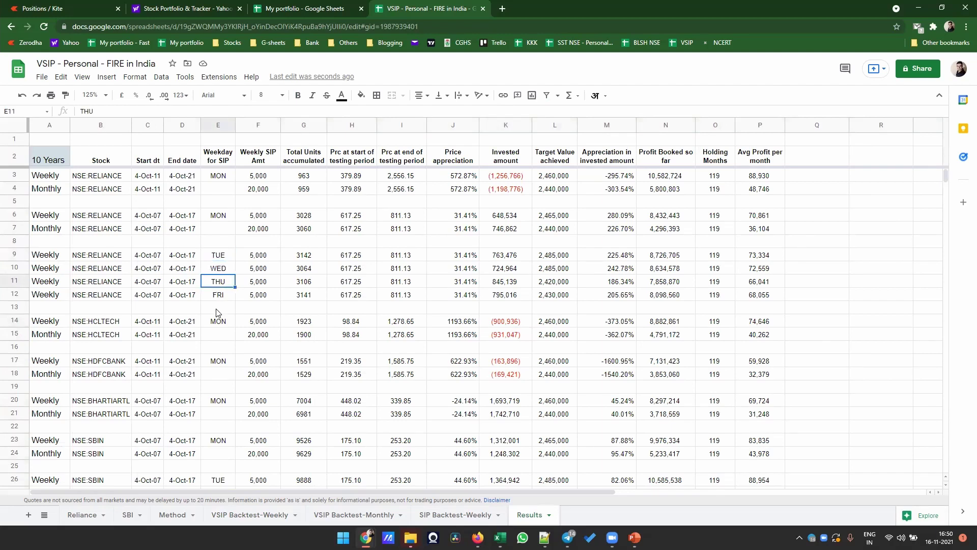
pyautogui.scroll(-2, 124, 352)
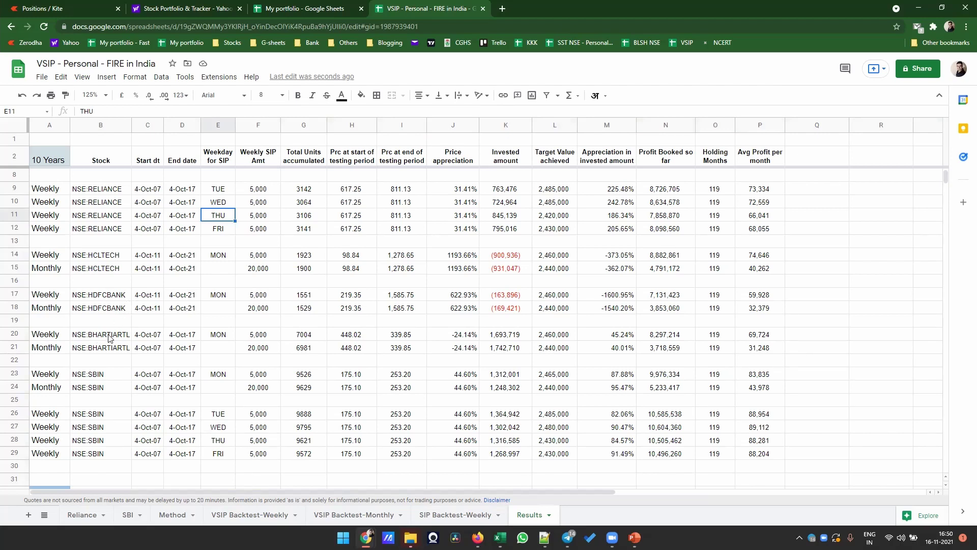
pyautogui.scroll(-6, 97, 375)
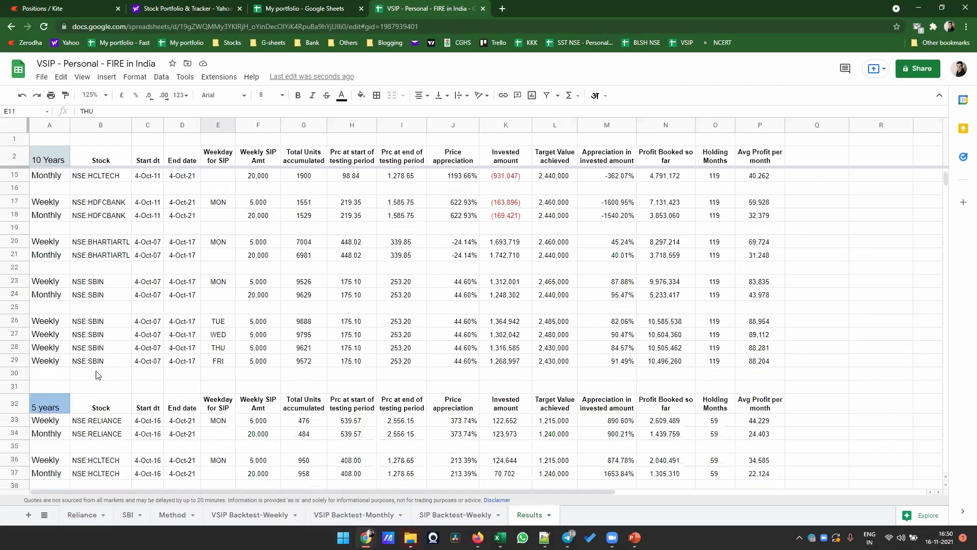
pyautogui.scroll(-4, 87, 395)
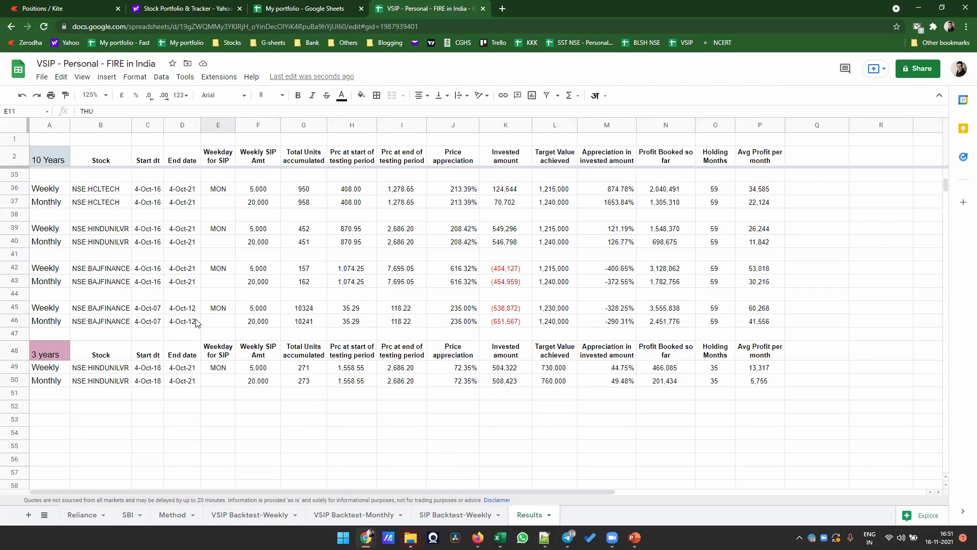
# Return to the Reliance sheet and review its SIP inputs from stock to weekly SIP amount, plus the first buy price.
pyautogui.click(82, 516)
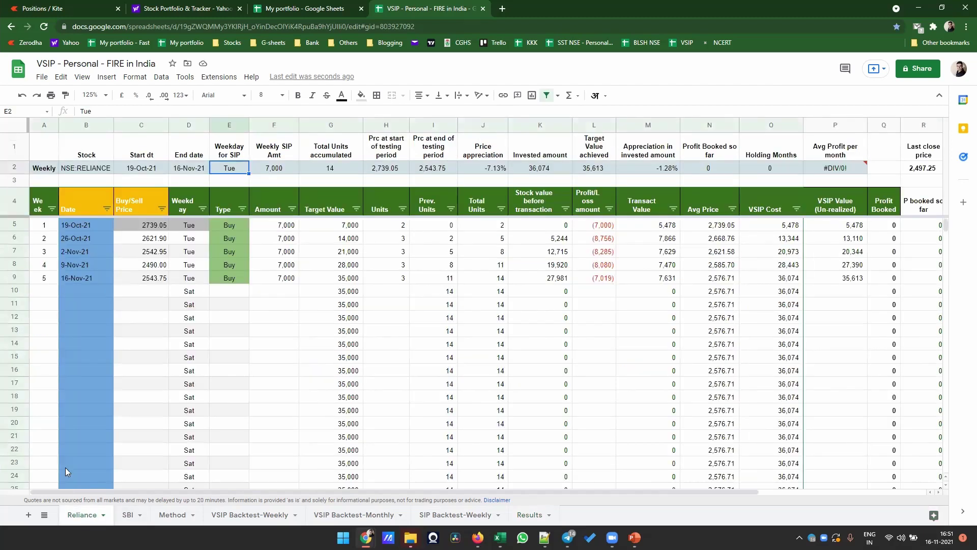
pyautogui.click(85, 171)
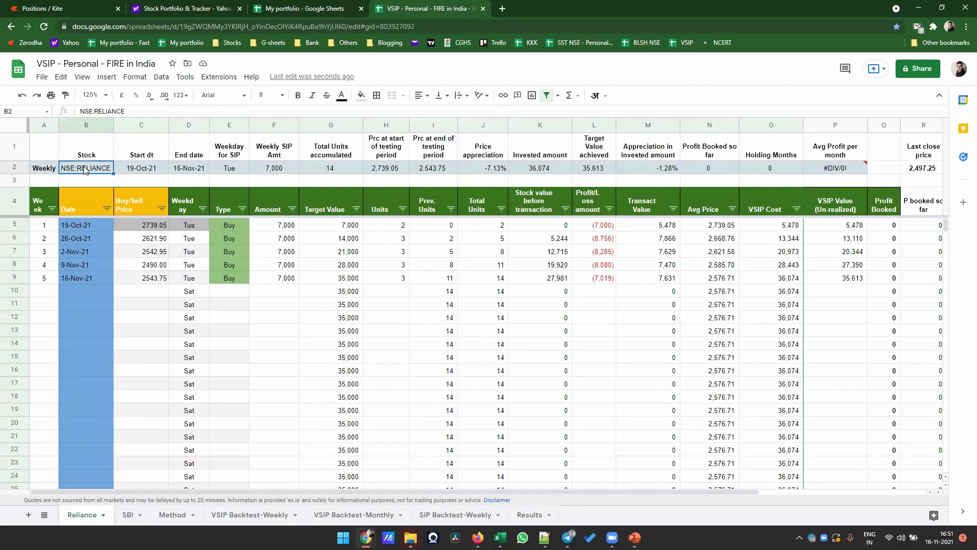
pyautogui.click(139, 169)
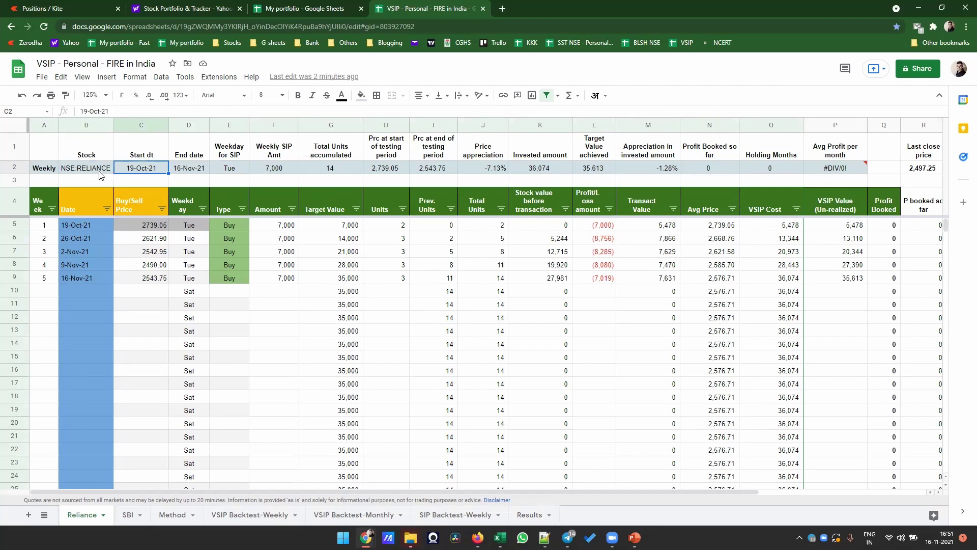
pyautogui.click(184, 172)
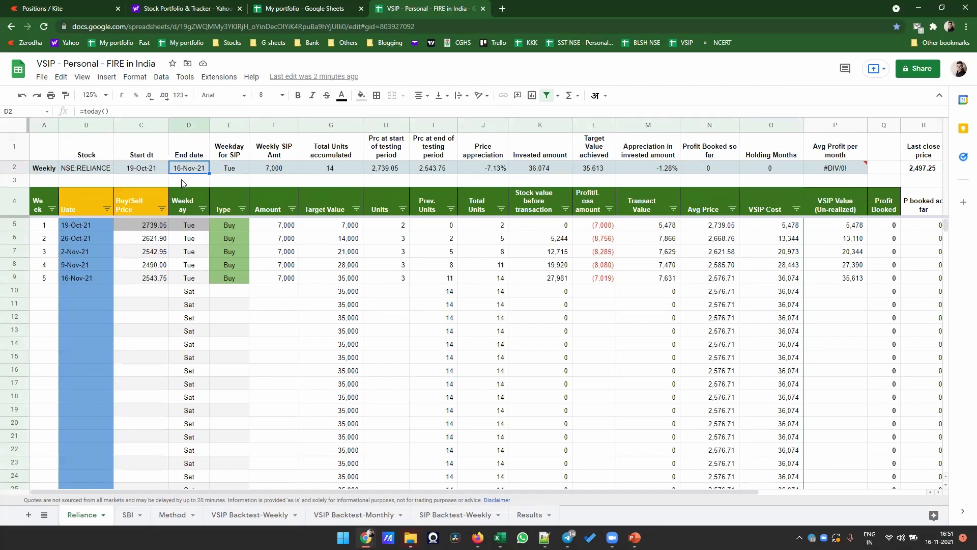
pyautogui.click(228, 171)
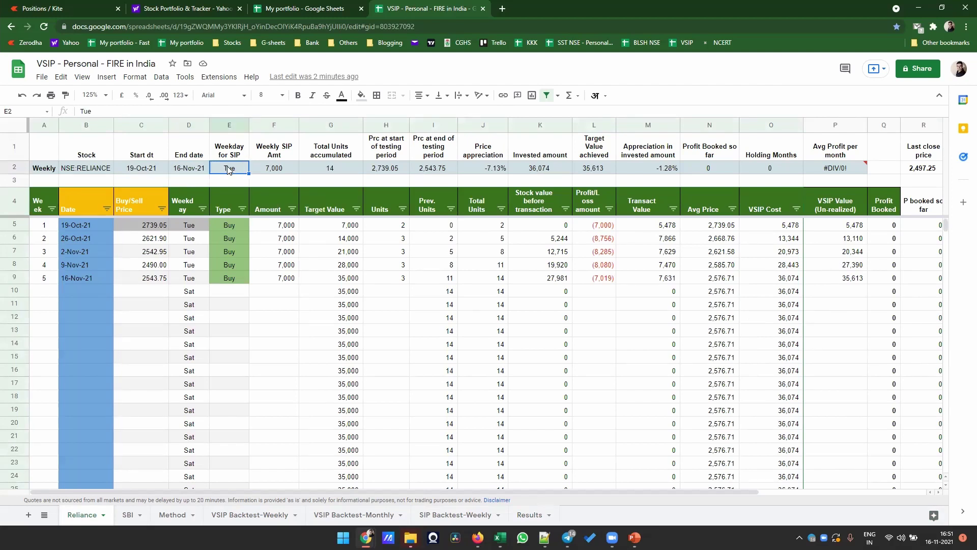
pyautogui.click(271, 171)
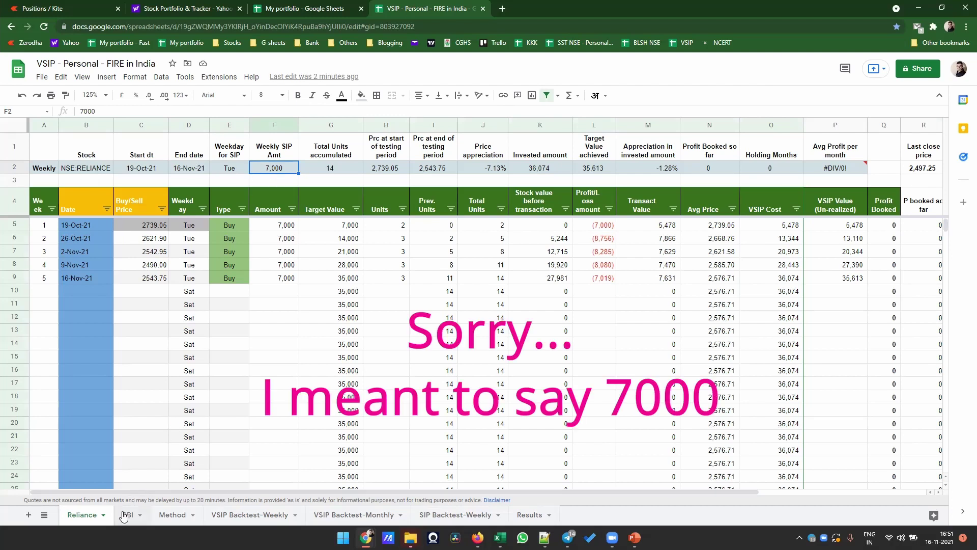
pyautogui.click(155, 238)
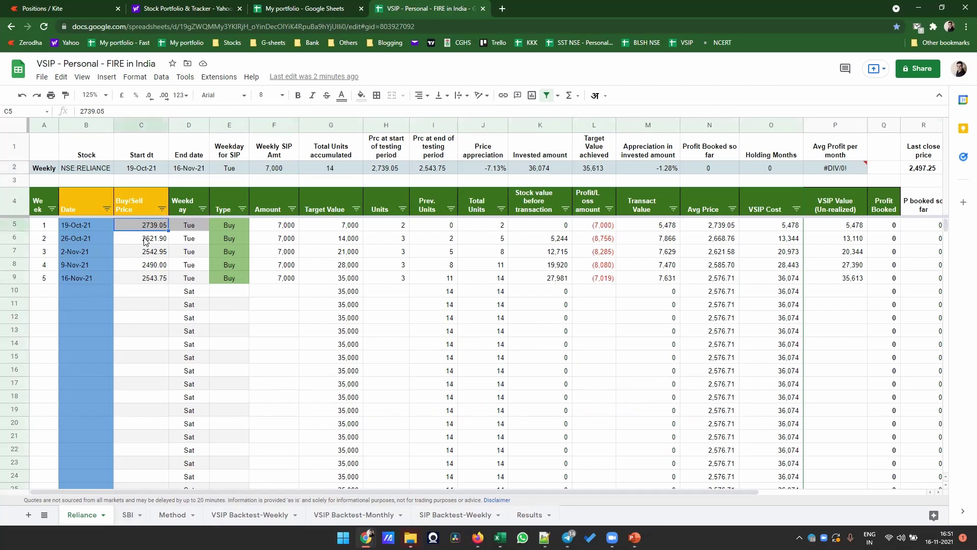
# Open the SBI sheet and examine its weekly SIP amount and the buy prices of the first two weeks.
pyautogui.click(128, 514)
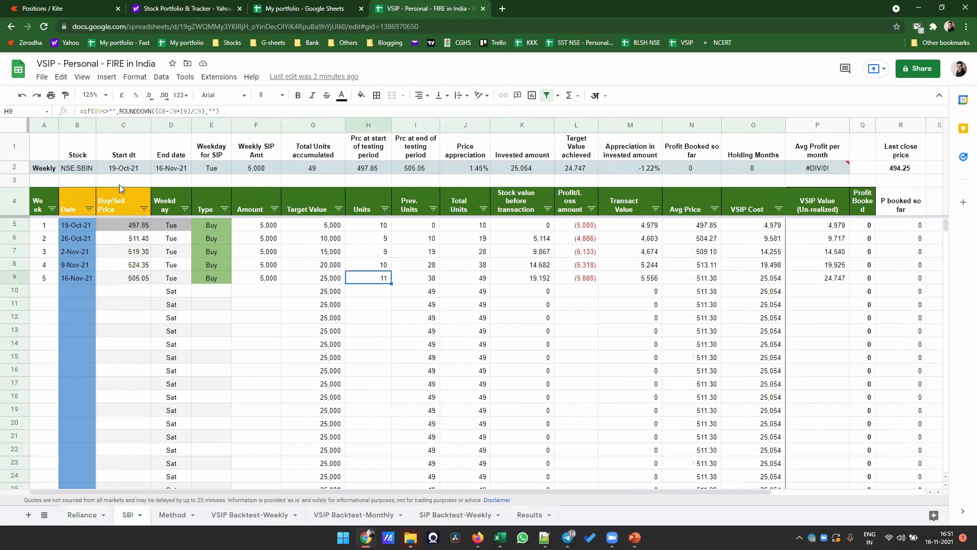
pyautogui.click(255, 171)
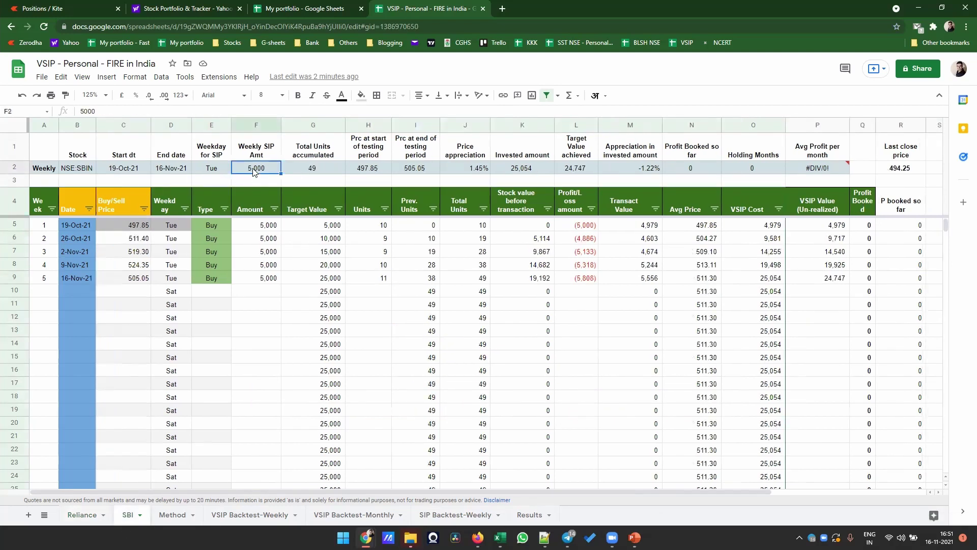
pyautogui.click(135, 227)
pyautogui.click(133, 238)
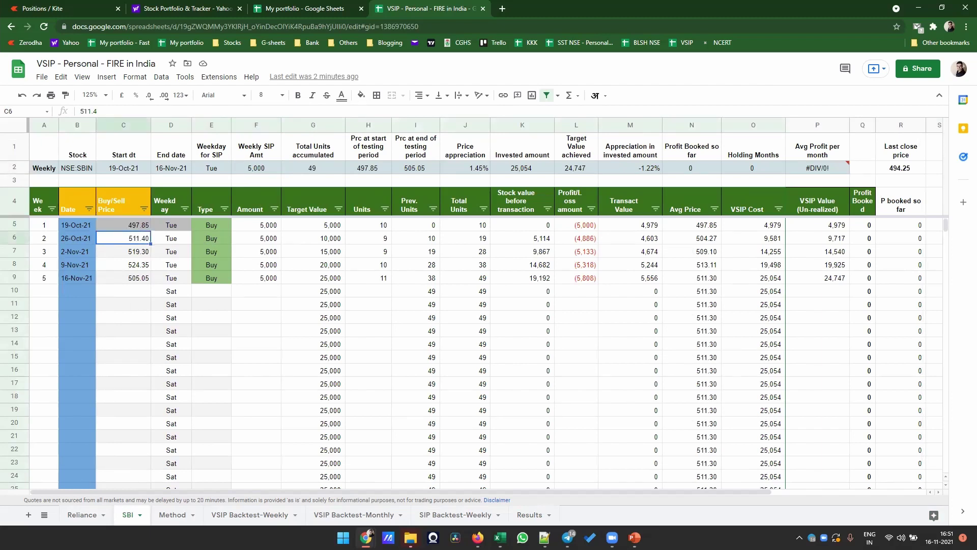
# Open the Method sheet and review the VSIP method rules and the SIP amount calculator's target value, months and starting amount.
pyautogui.click(82, 516)
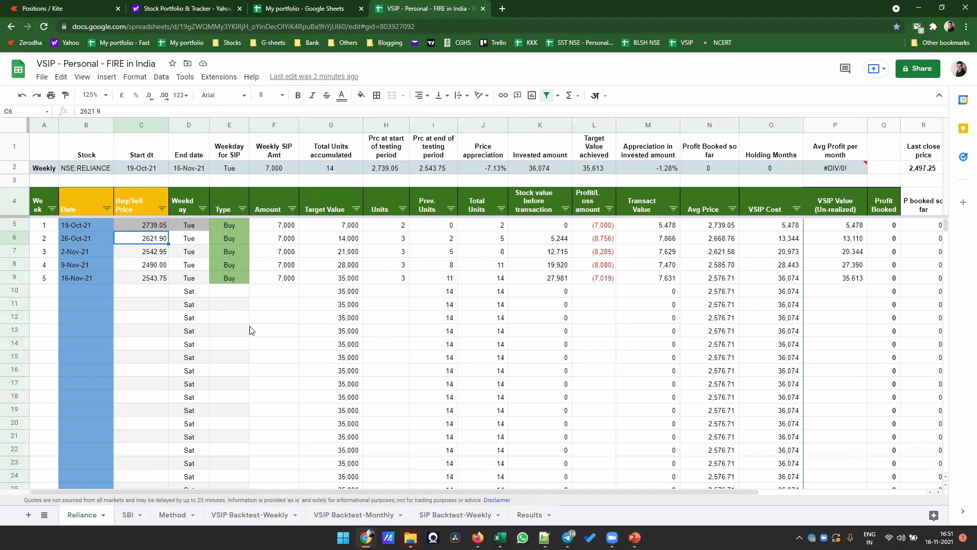
pyautogui.click(172, 515)
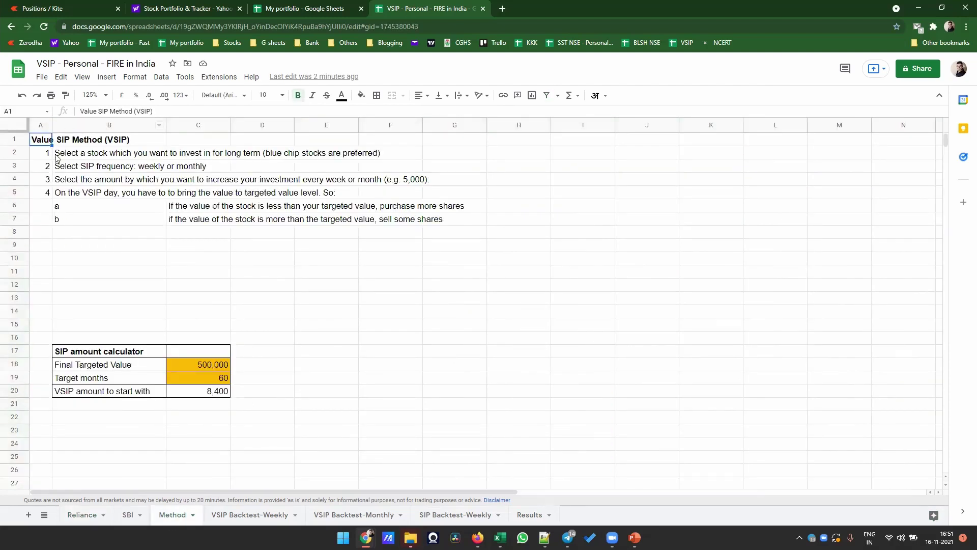
pyautogui.moveTo(84, 155); pyautogui.dragTo(186, 224)
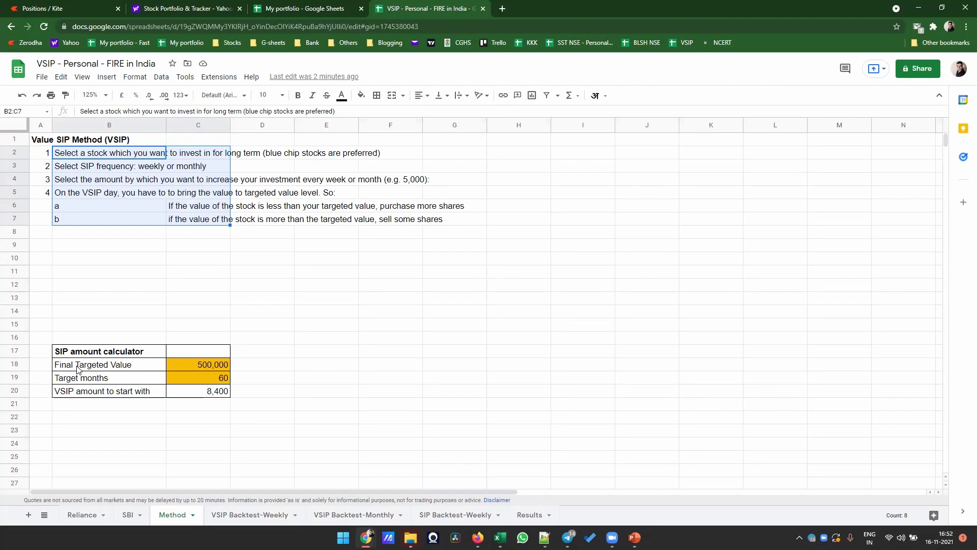
pyautogui.click(197, 364)
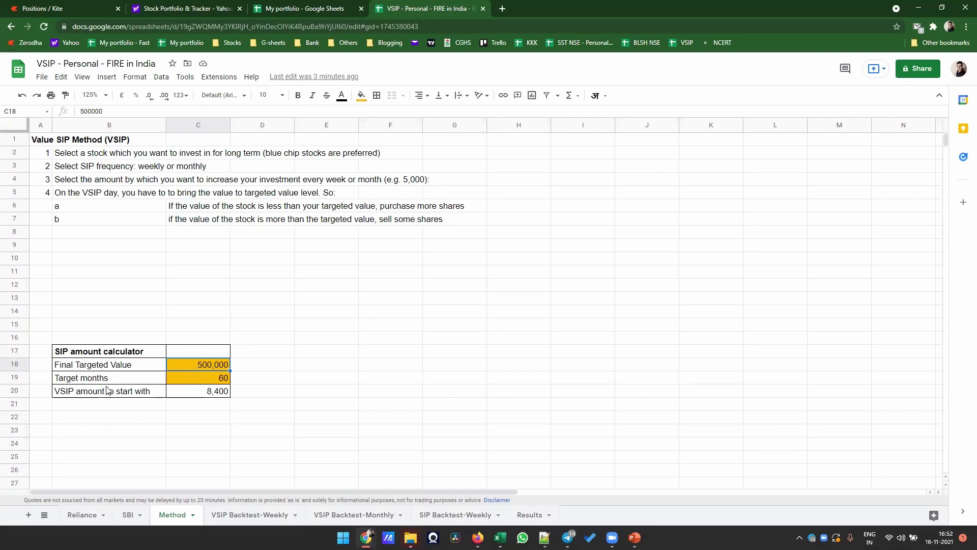
pyautogui.click(212, 383)
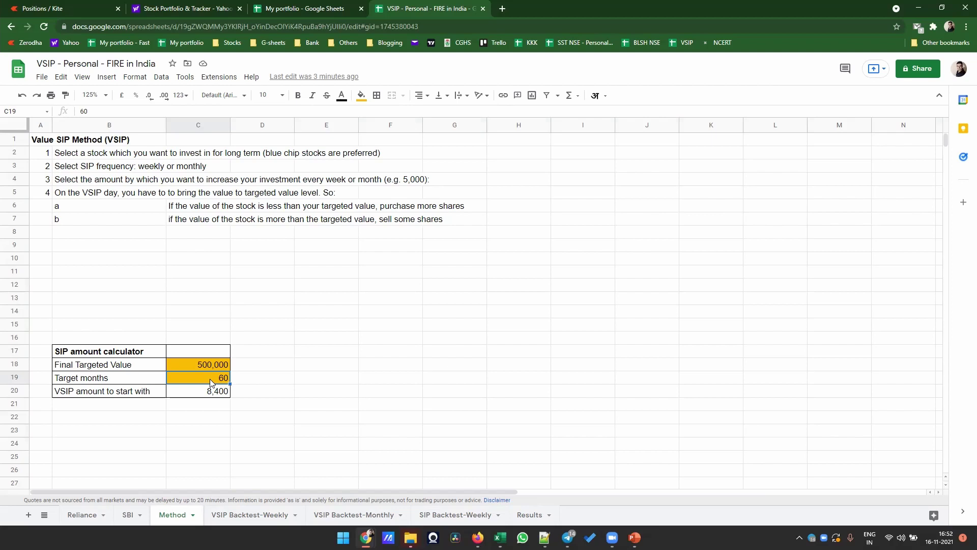
pyautogui.click(207, 392)
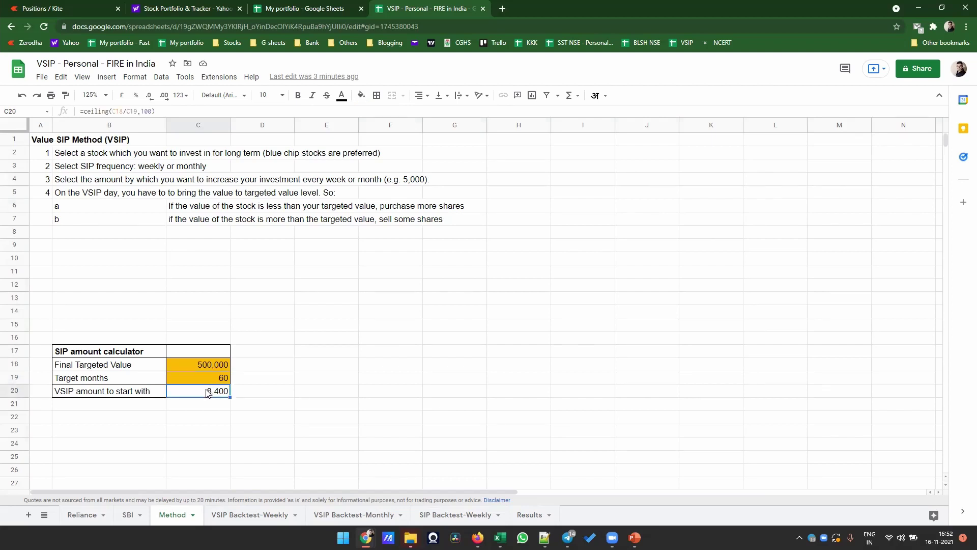
# Change the calculator's VSIP starting amount formula to =ceiling(C18/C19/4,100) and set the target months to 36.
pyautogui.doubleClick(208, 393)
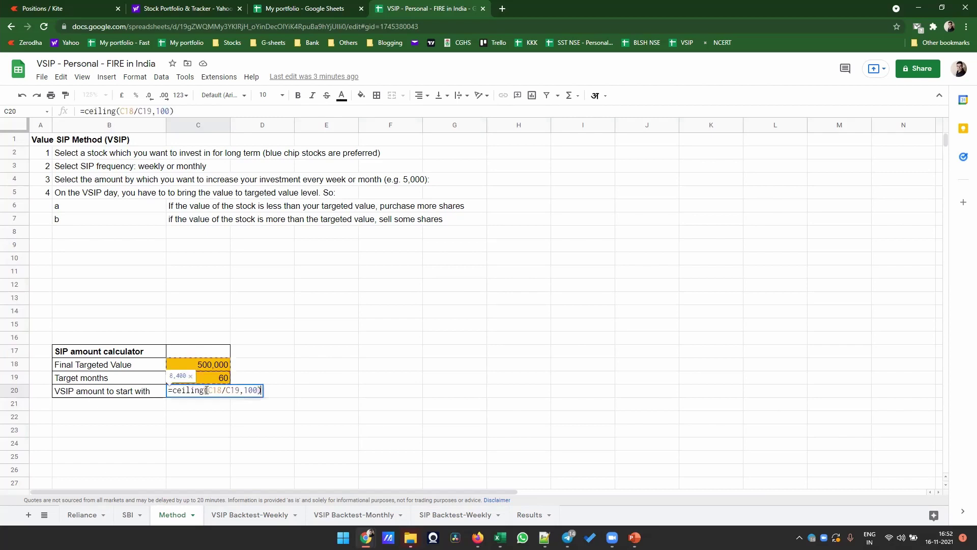
pyautogui.write('/4')
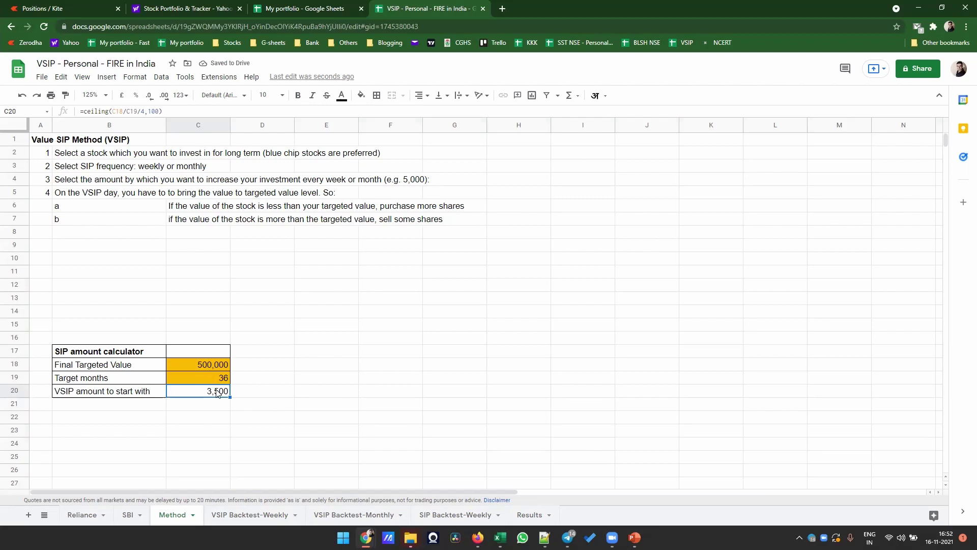
pyautogui.doubleClick(217, 391)
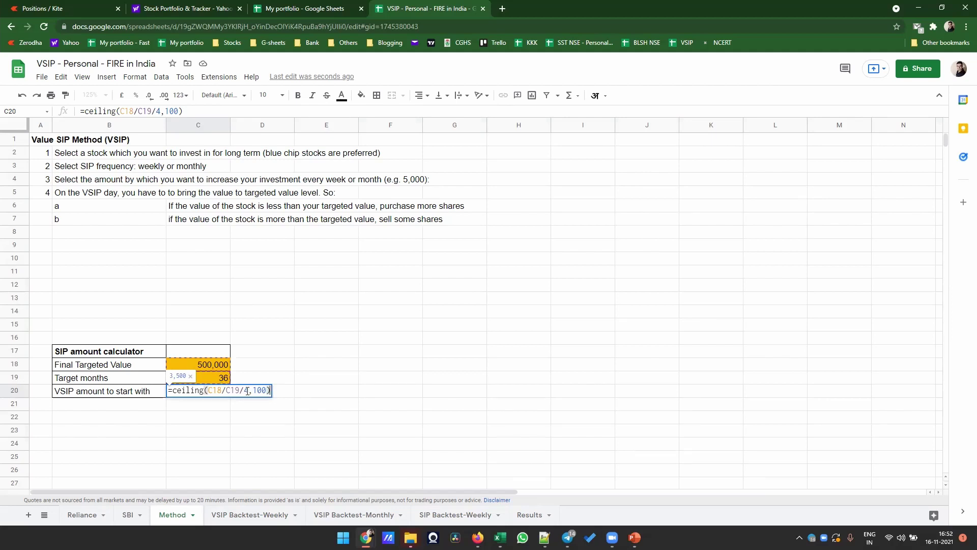
pyautogui.press('Escape')
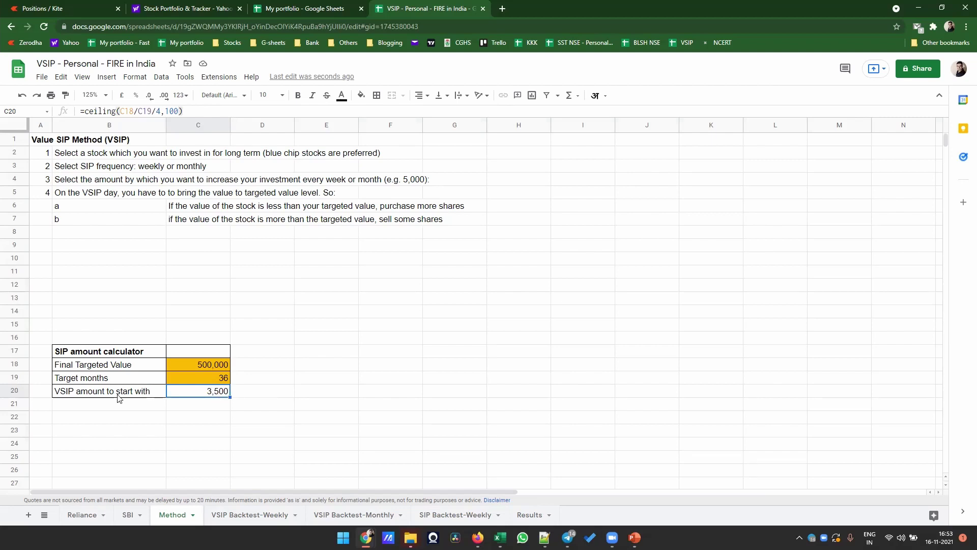
# On the Reliance sheet, fill the SIP input headers and values from Stock to Weekly SIP Amt (B1:F2) with orange.
pyautogui.click(80, 517)
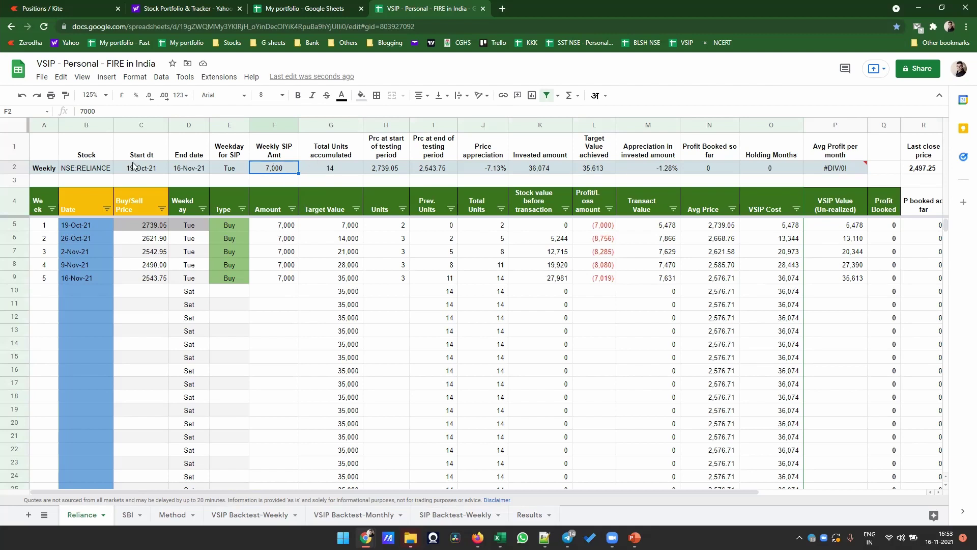
pyautogui.moveTo(97, 158); pyautogui.dragTo(269, 169)
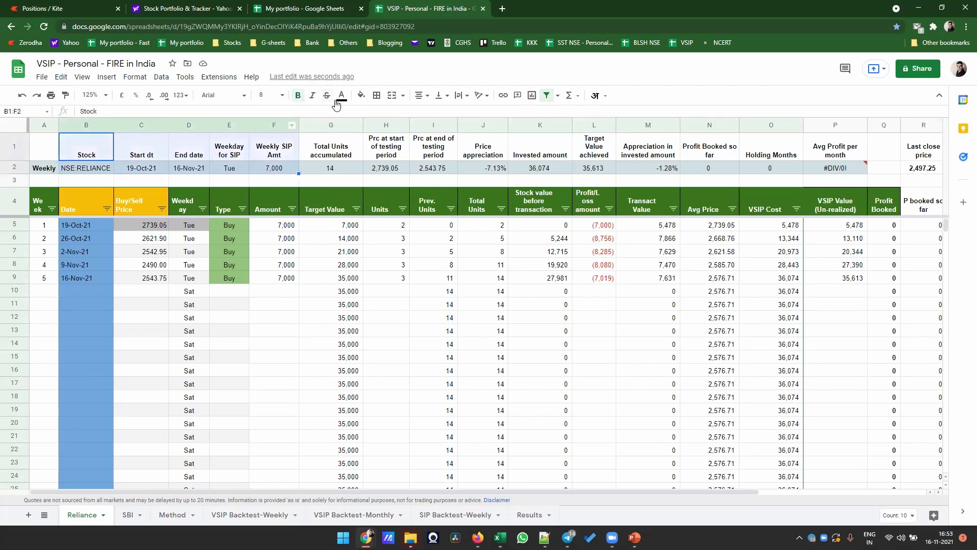
pyautogui.click(361, 95)
pyautogui.click(410, 126)
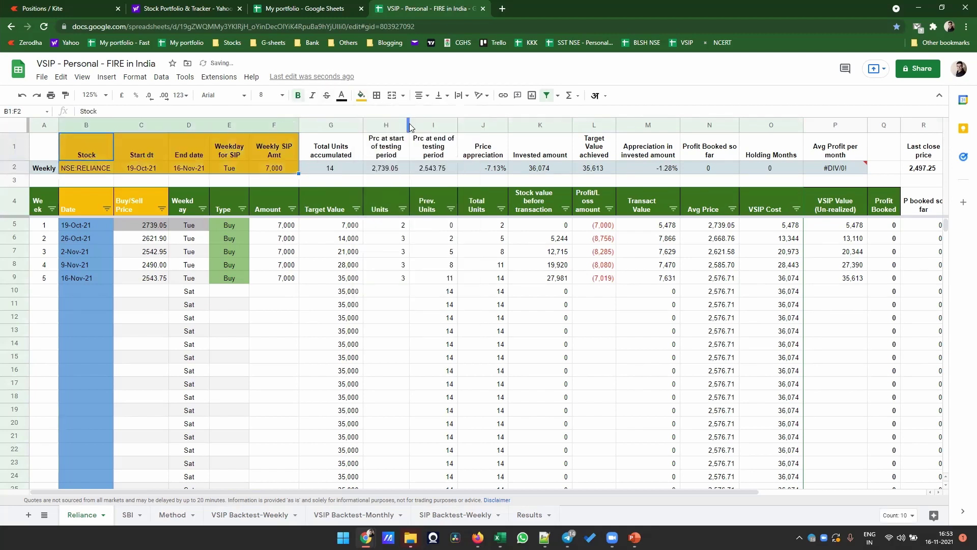
# Add a sixth-week entry to the Reliance table with the date 23/11 and a buy/sell price of 2600.
pyautogui.click(73, 225)
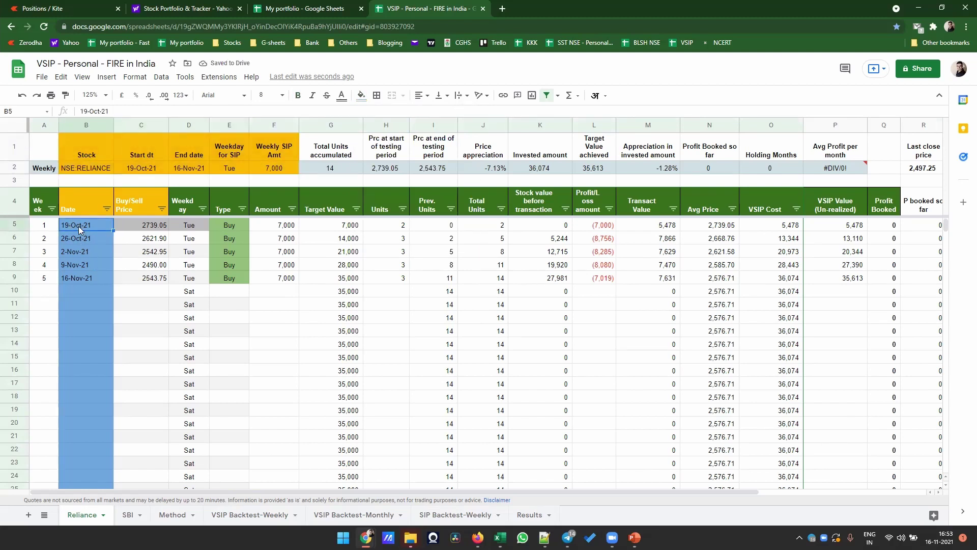
pyautogui.press('Right')
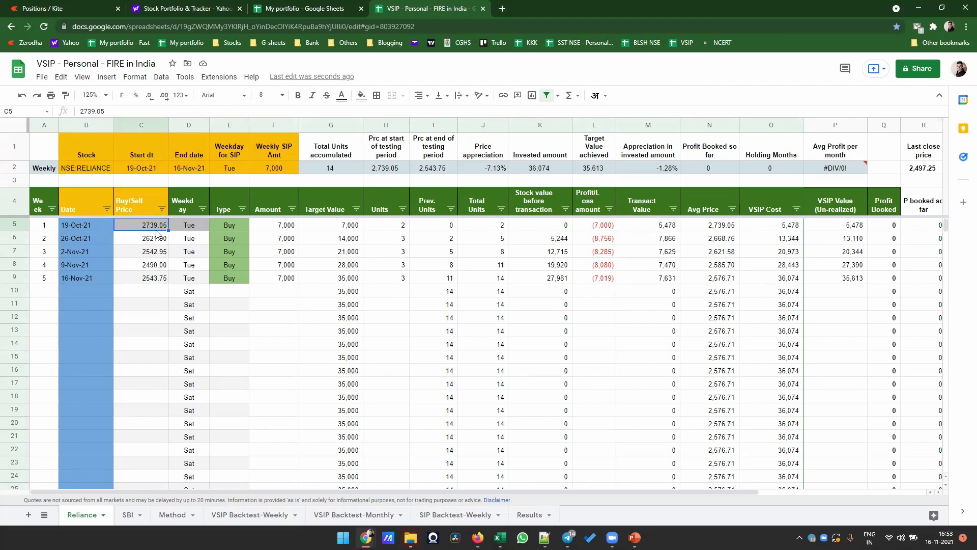
pyautogui.click(92, 290)
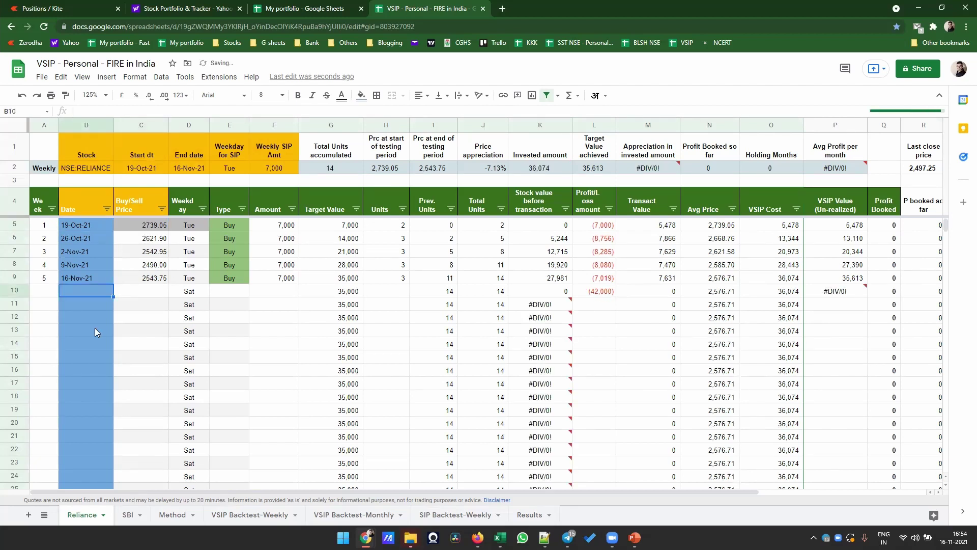
pyautogui.write('23/11')
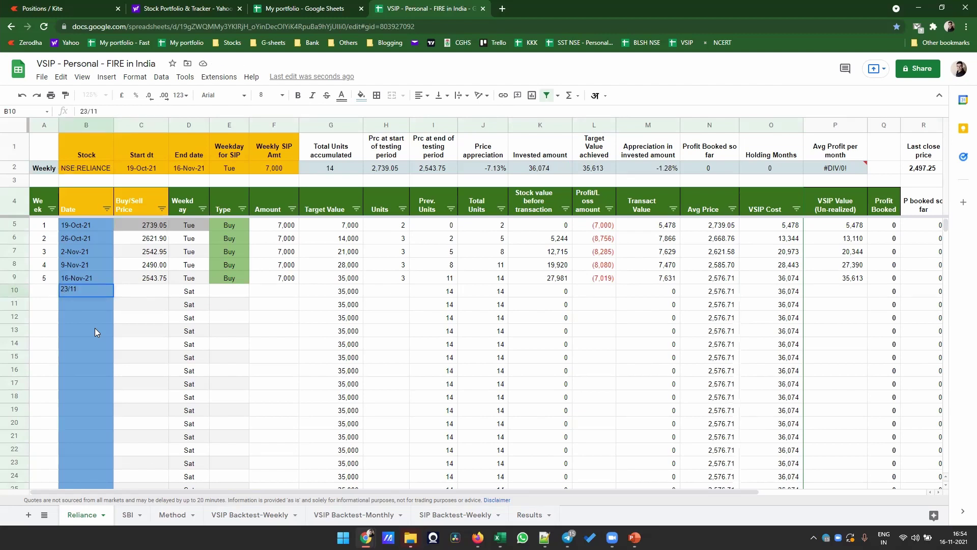
pyautogui.press('Tab')
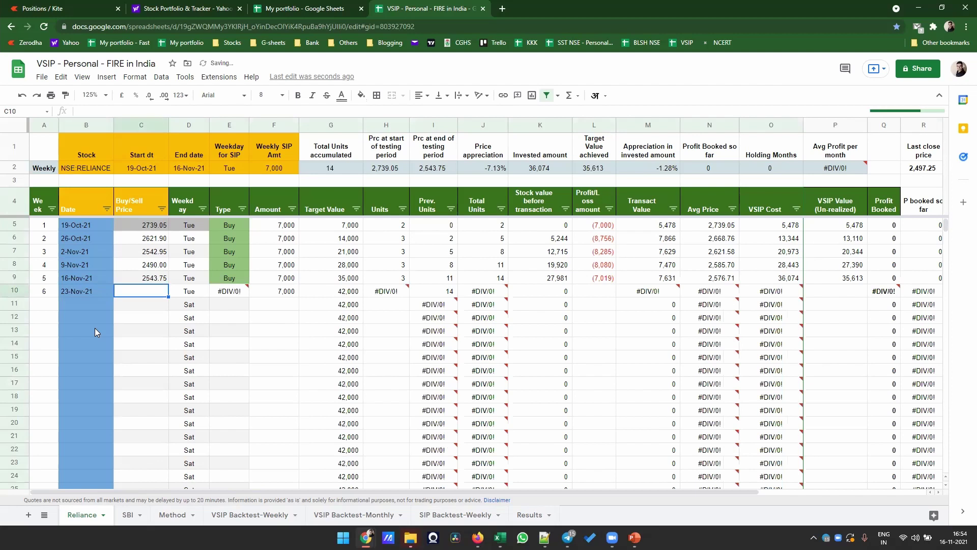
pyautogui.write('2600')
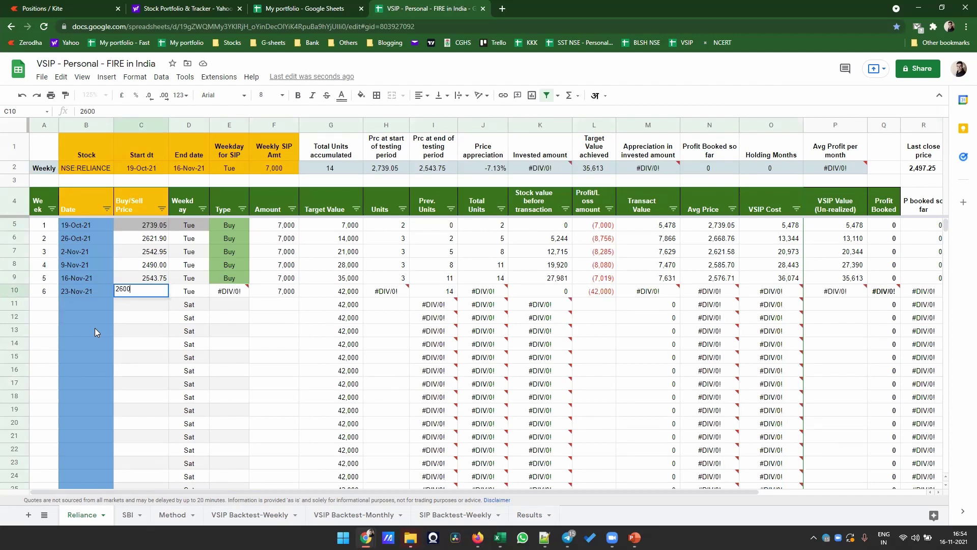
pyautogui.press('Tab')
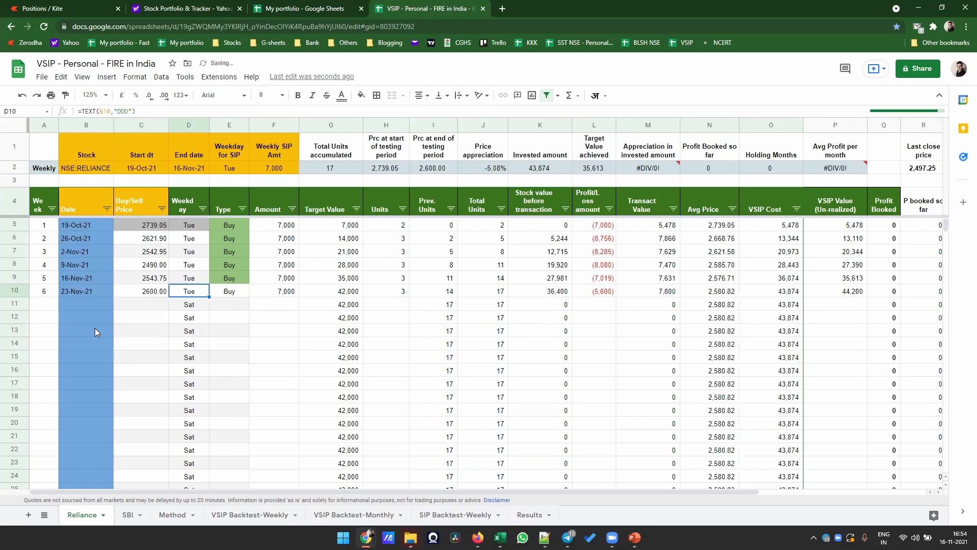
pyautogui.press('Tab')
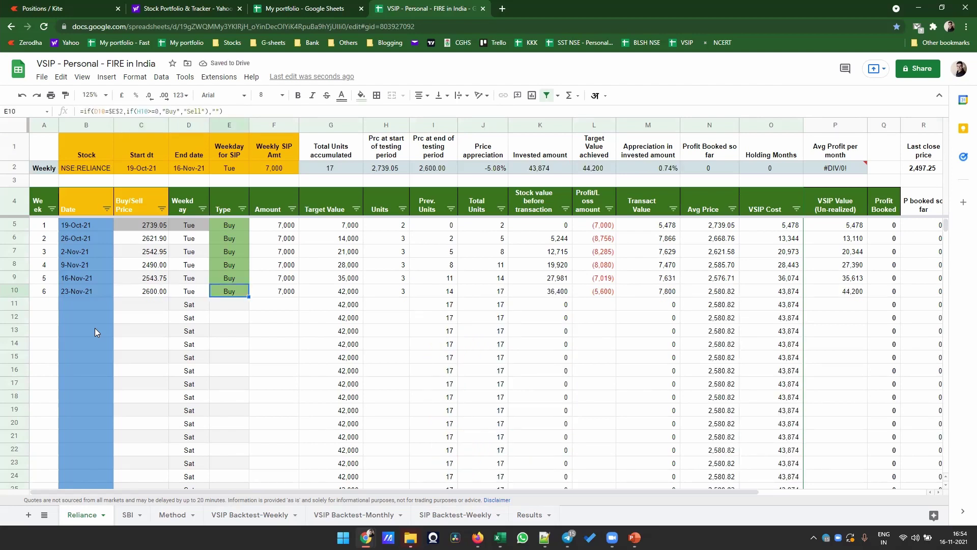
# Examine the units to transact and the spare fund accumulated for the 23-Nov-21 row.
pyautogui.click(400, 293)
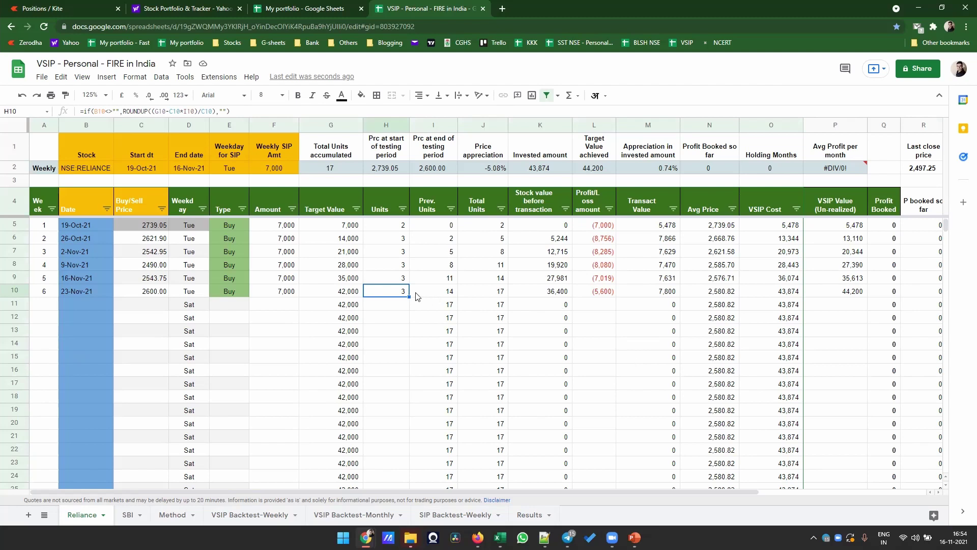
pyautogui.moveTo(643, 491); pyautogui.dragTo(815, 494)
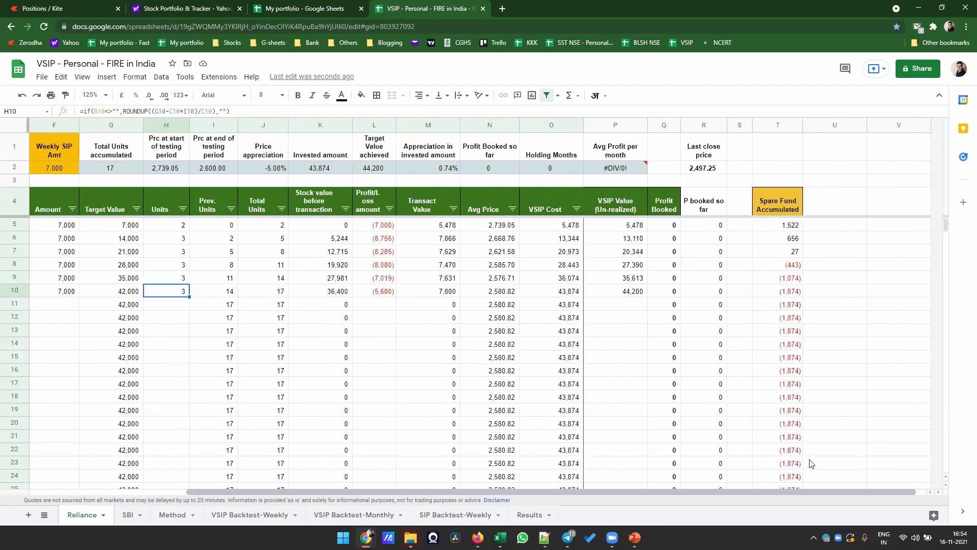
pyautogui.click(775, 297)
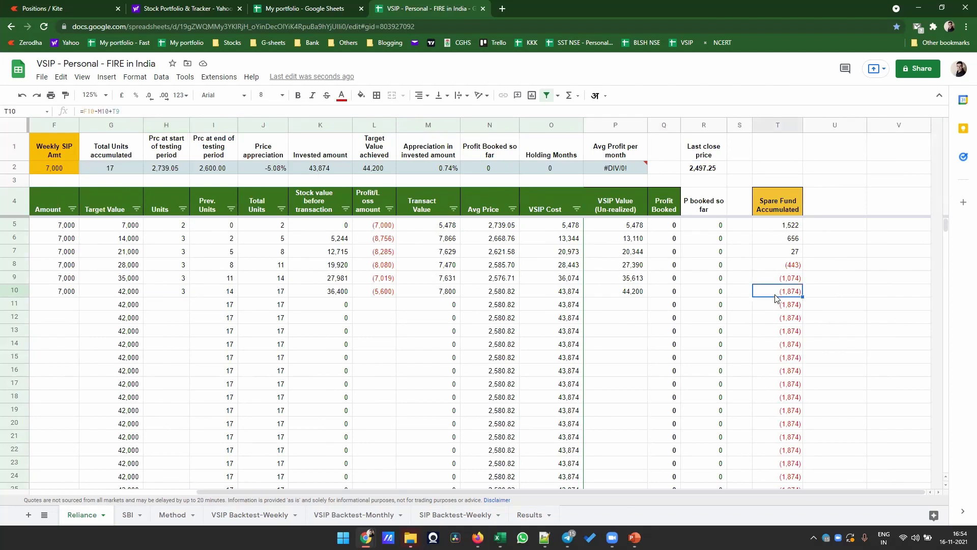
pyautogui.moveTo(647, 491); pyautogui.dragTo(400, 494)
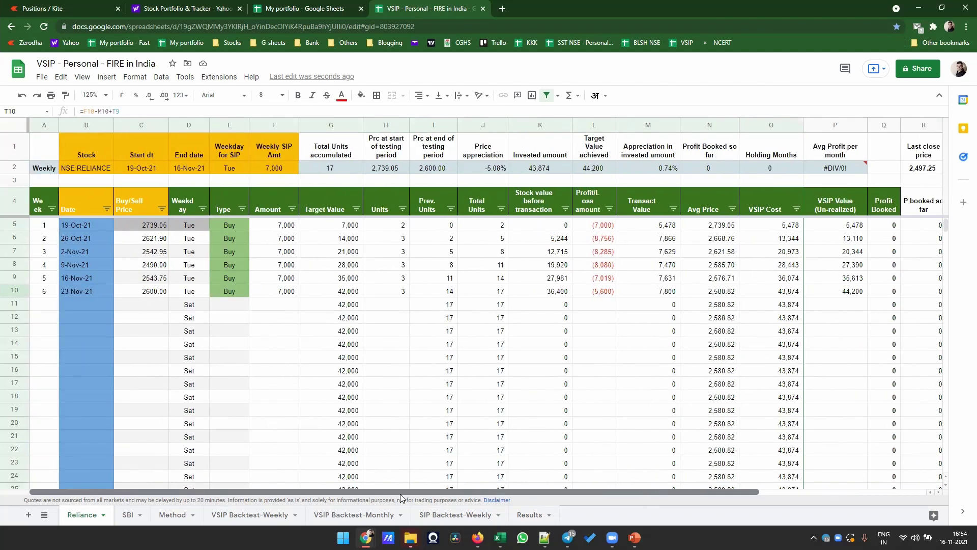
# Clear the date and buy/sell price of the 23-Nov-21 row in the Reliance table.
pyautogui.click(89, 294)
pyautogui.press('Delete')
pyautogui.click(127, 294)
pyautogui.press('Delete')
# Review the Reliance sheet's orange input fields: stock, start date, and the Date and Buy/Sell Price columns.
pyautogui.moveTo(90, 136); pyautogui.dragTo(158, 166)
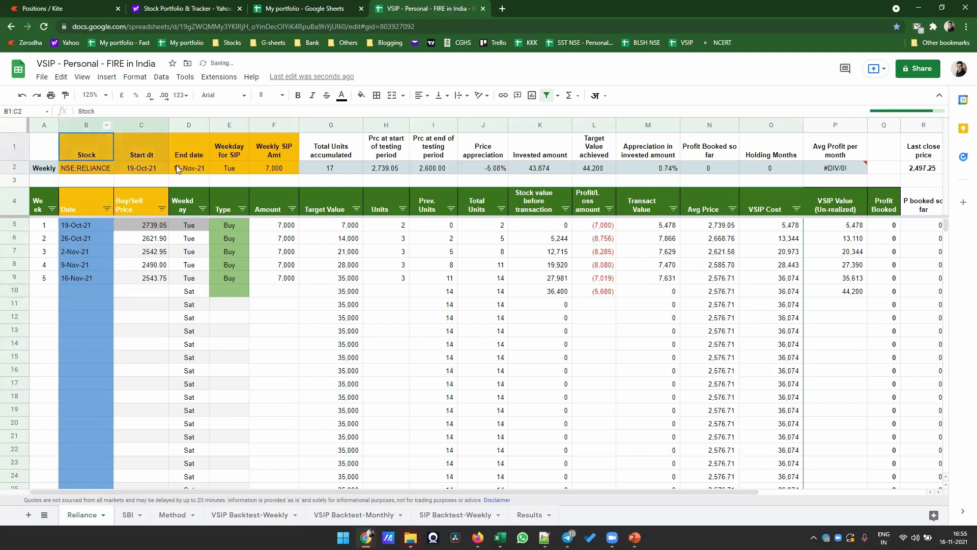
pyautogui.click(89, 206)
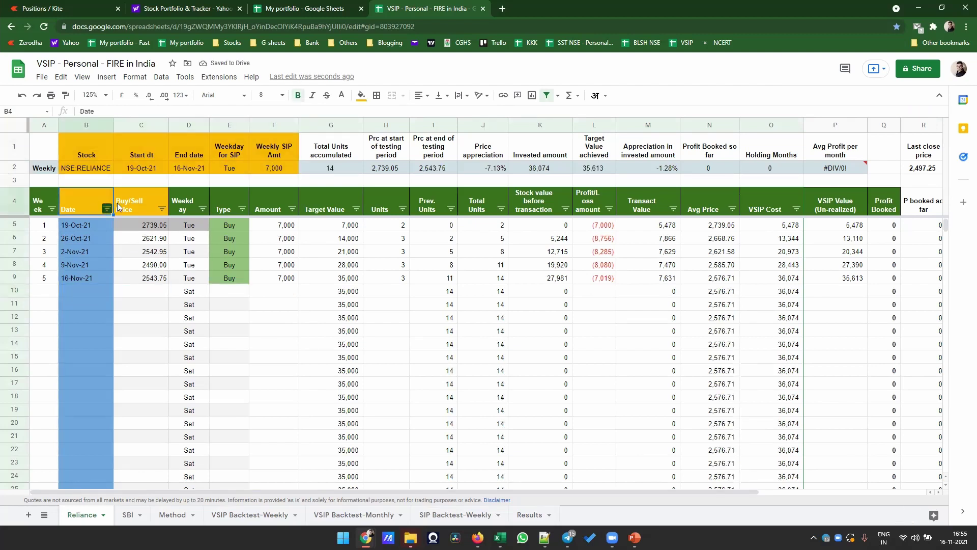
pyautogui.click(134, 201)
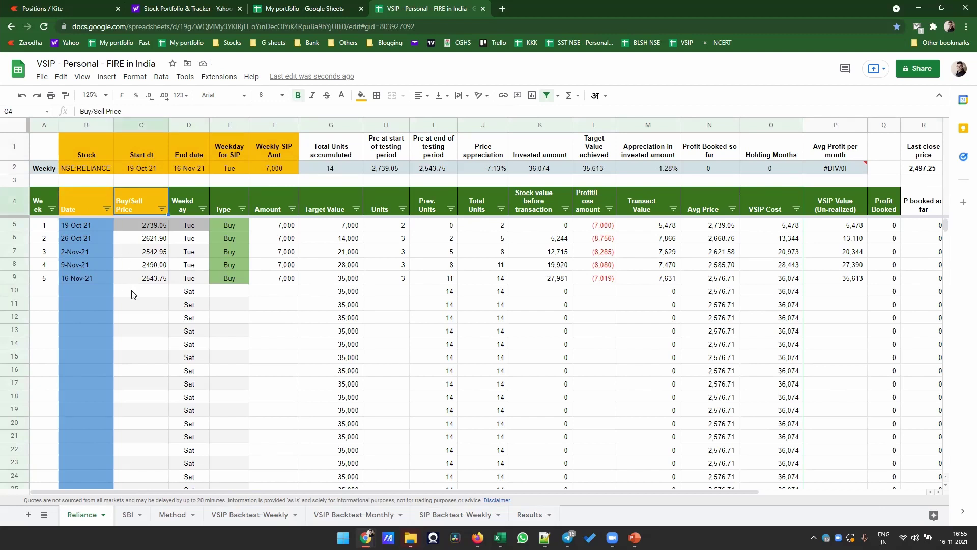
# Switch to the running PowerPoint slide show and advance from the VSIP advantages to the Disadvantages of VSIP slide.
pyautogui.moveTo(635, 537)
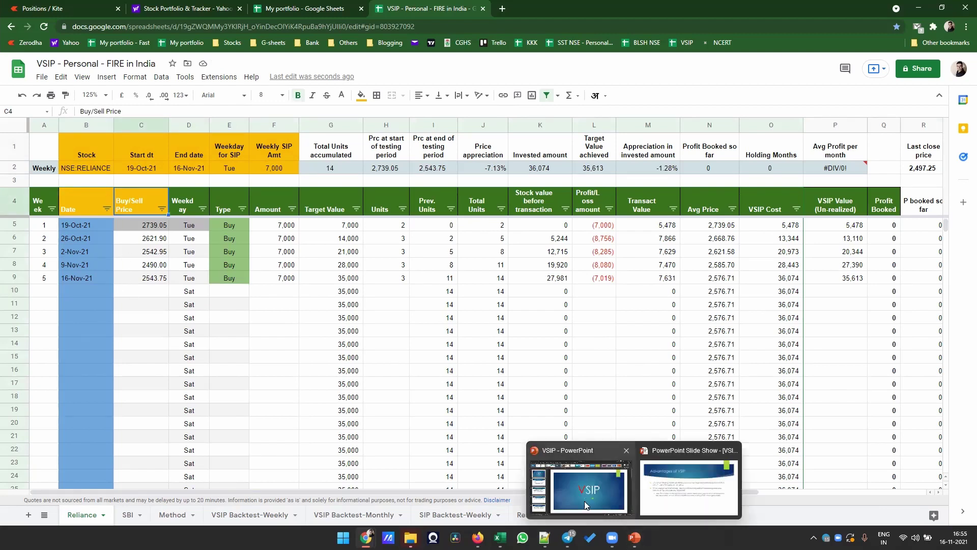
pyautogui.click(649, 499)
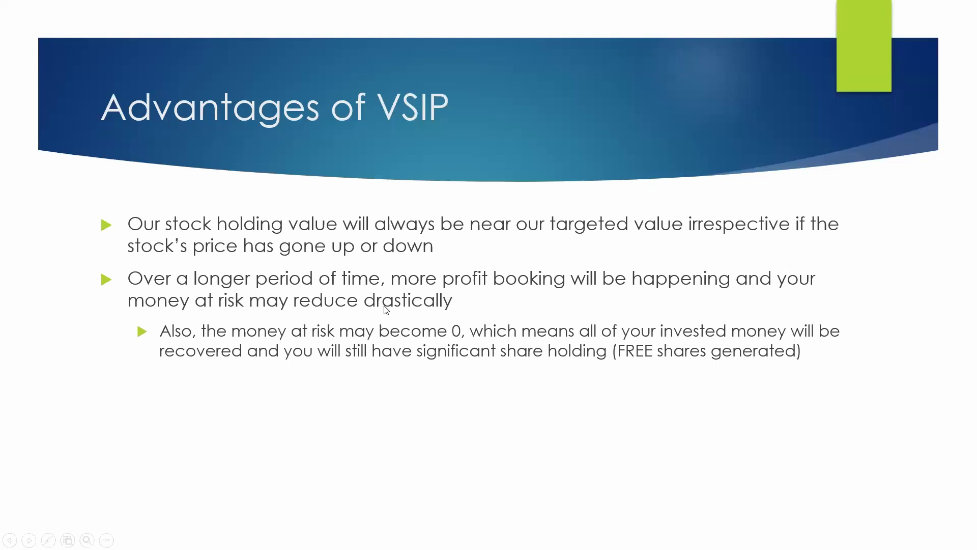
pyautogui.press('Right')
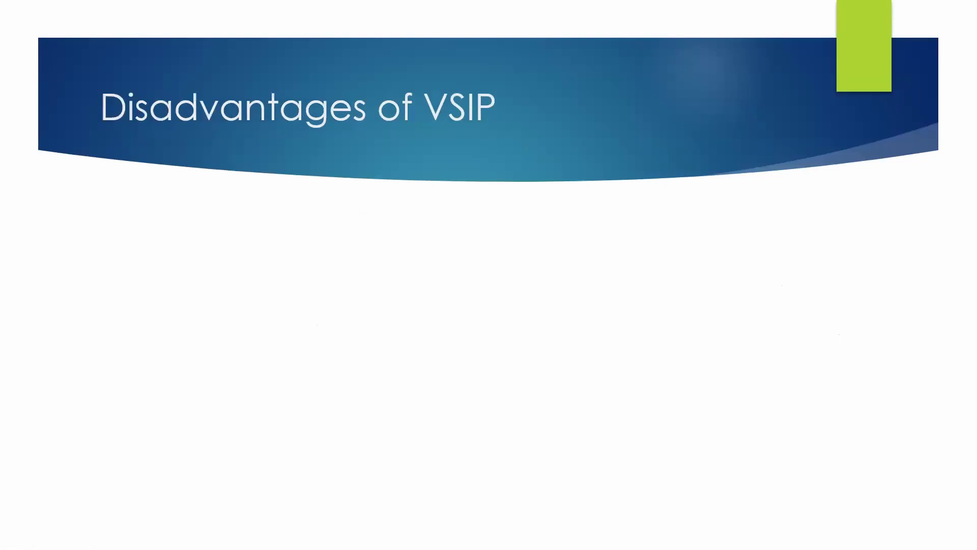